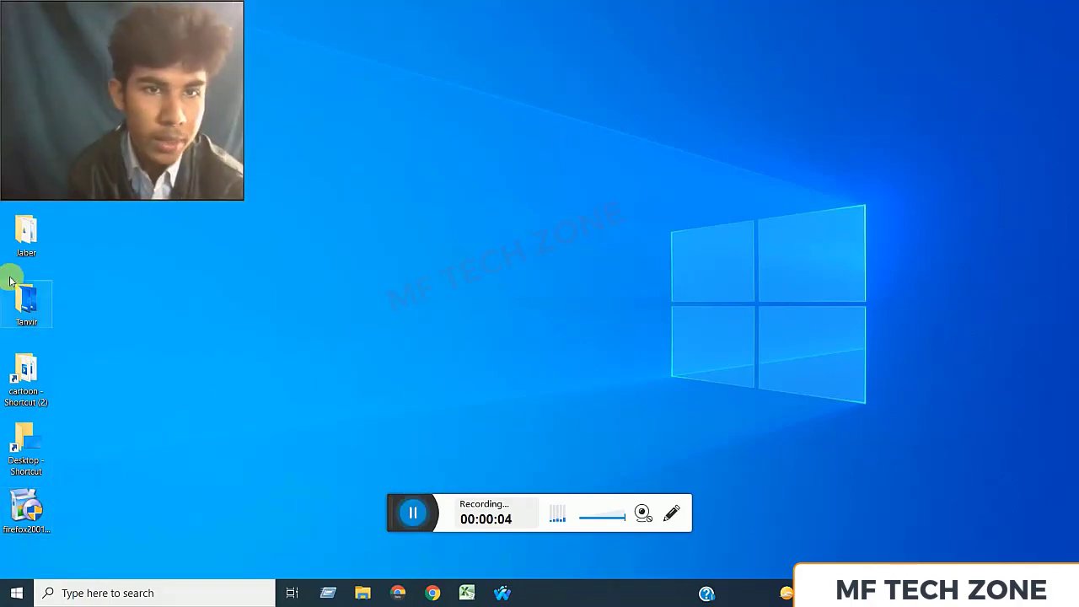
Open Microsoft Word from the Microsoft Office programs.
click(12, 594)
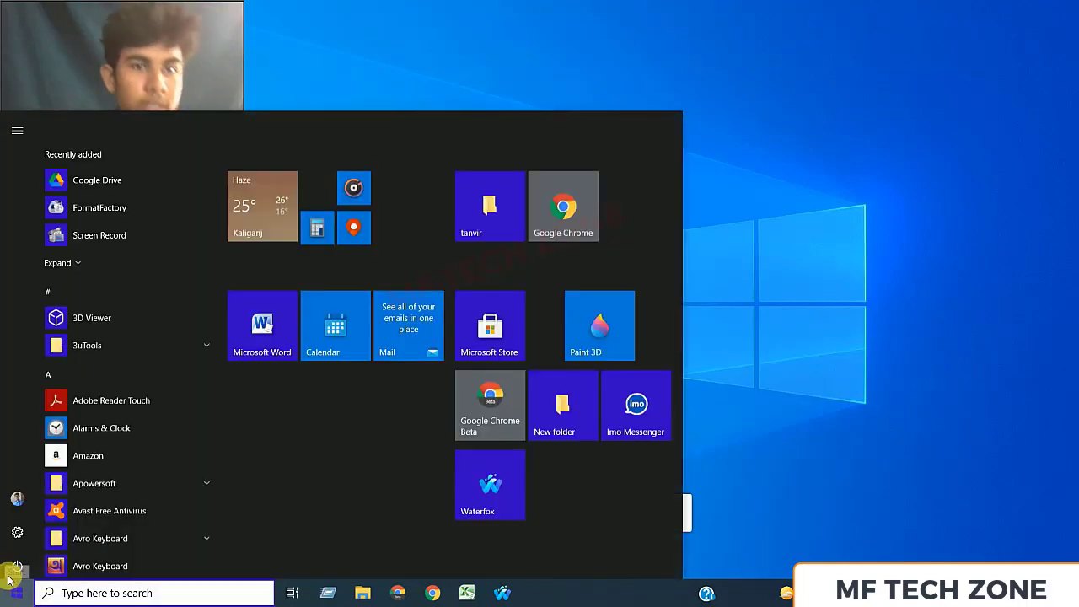
scroll(120, 353, down, 2)
scroll(120, 353, down, 8)
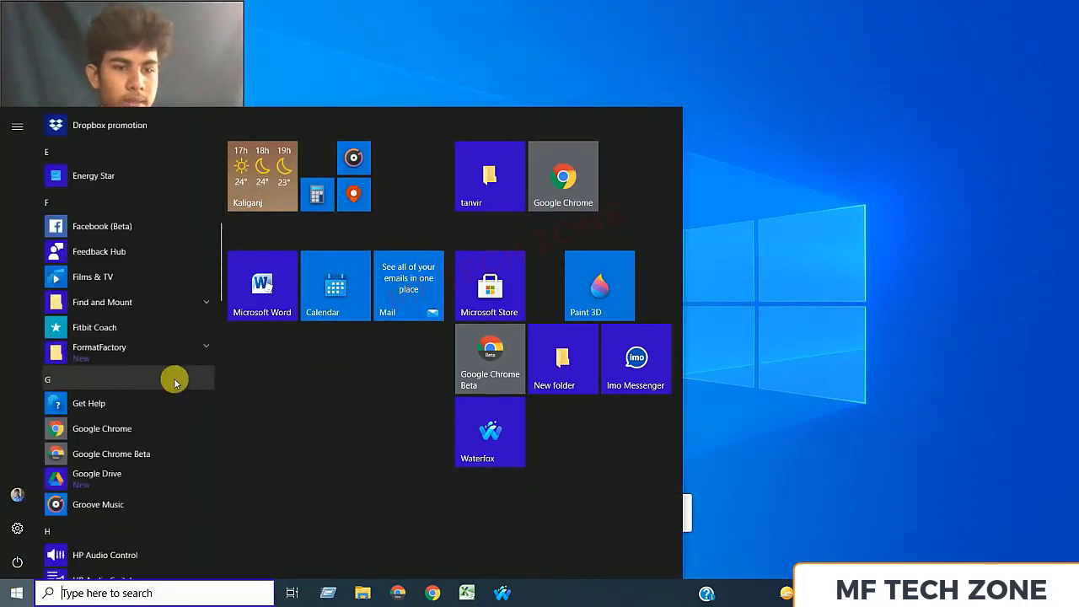
scroll(121, 277, up, 5)
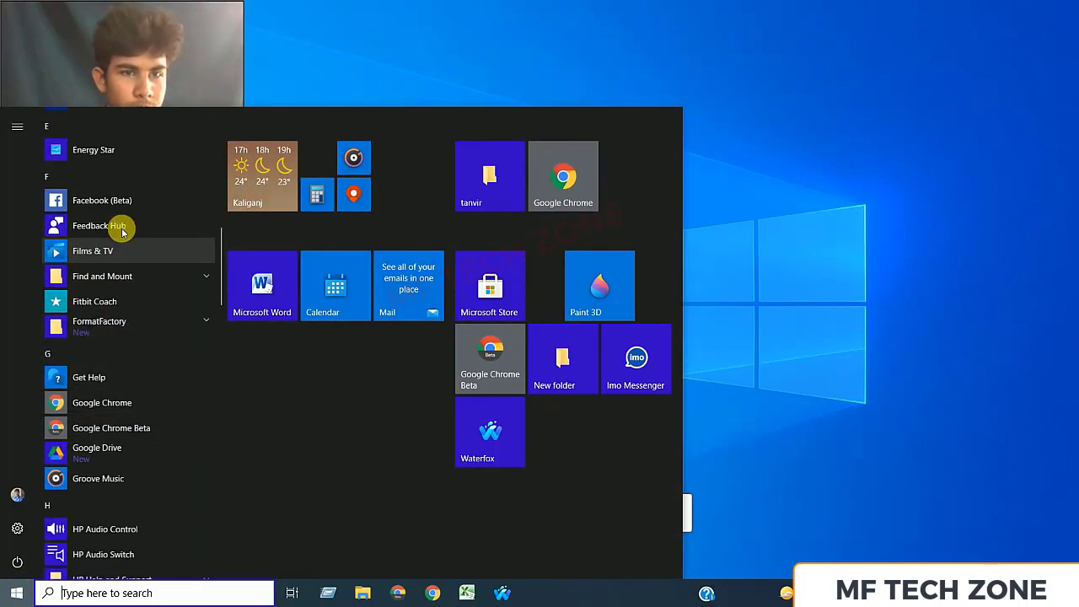
scroll(107, 414, down, 10)
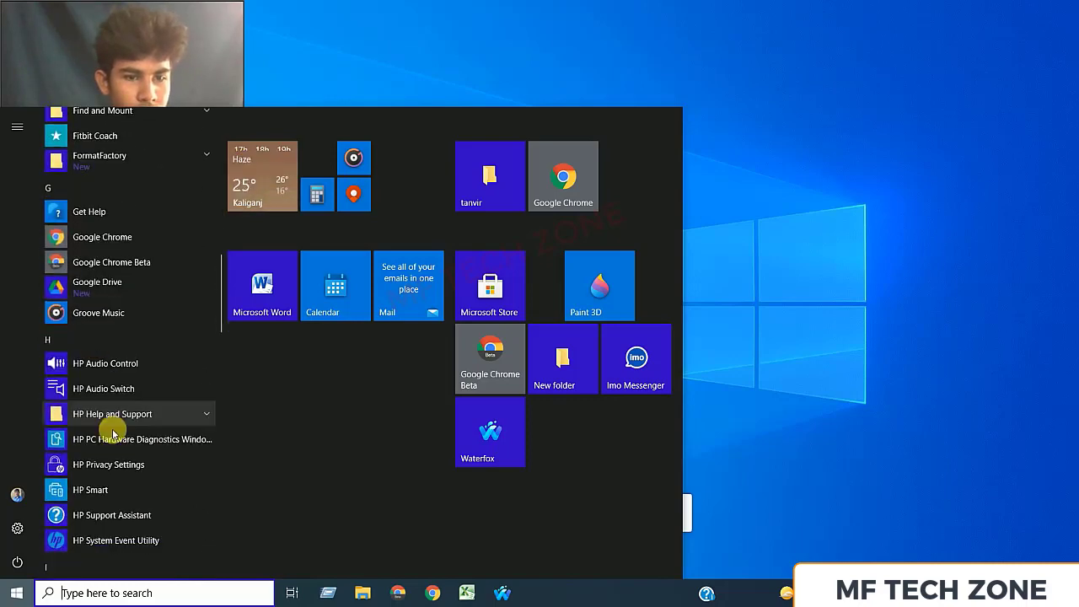
scroll(79, 425, down, 3)
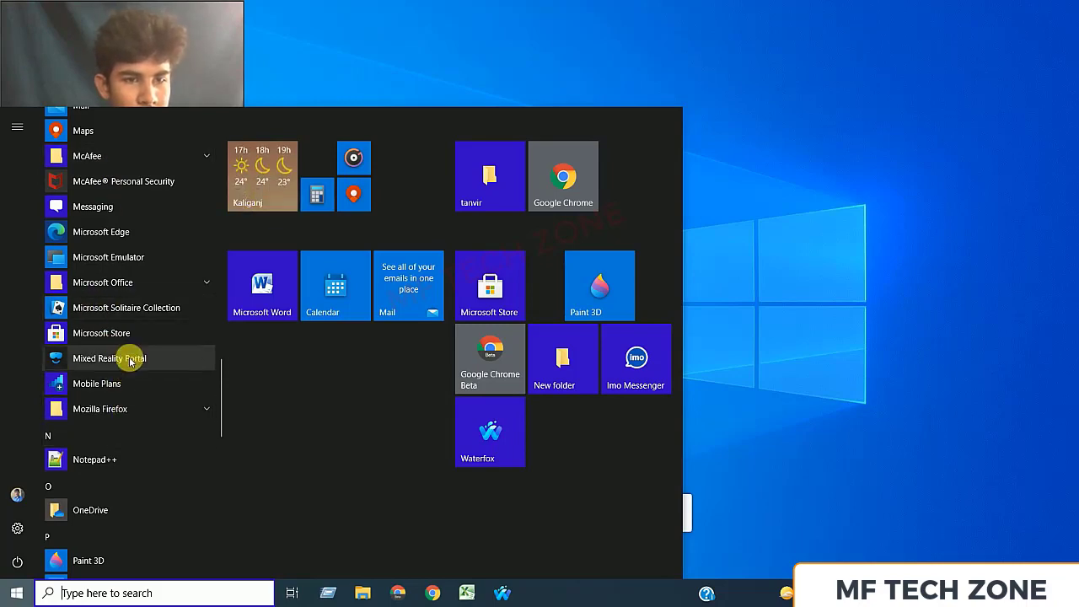
click(144, 285)
scroll(146, 287, down, 6)
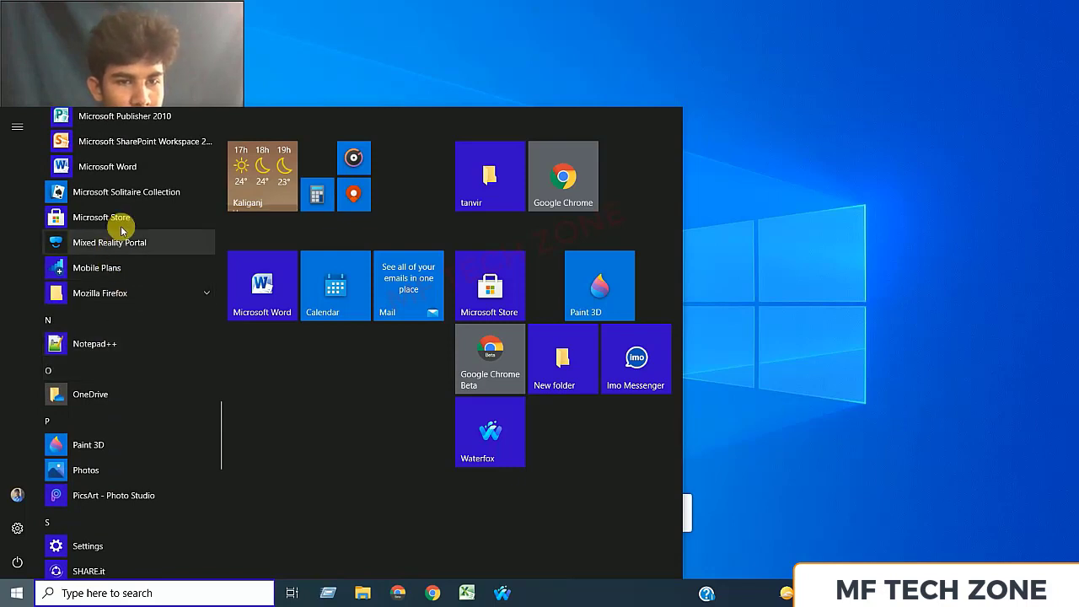
click(140, 160)
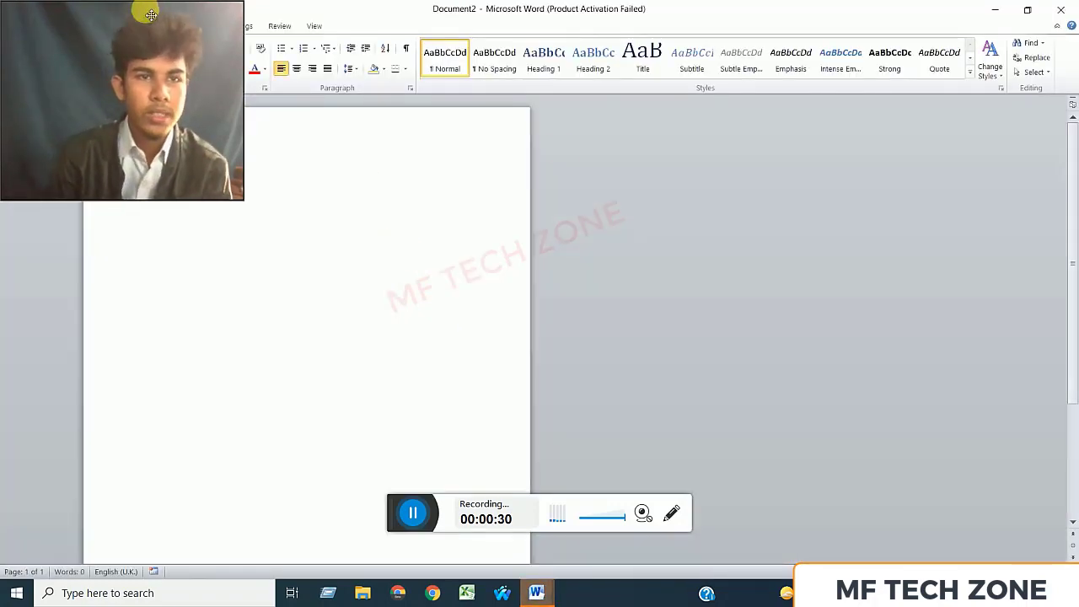
Insert a table with five columns and five rows into the blank document.
drag(144, 11, 957, 102)
click(685, 427)
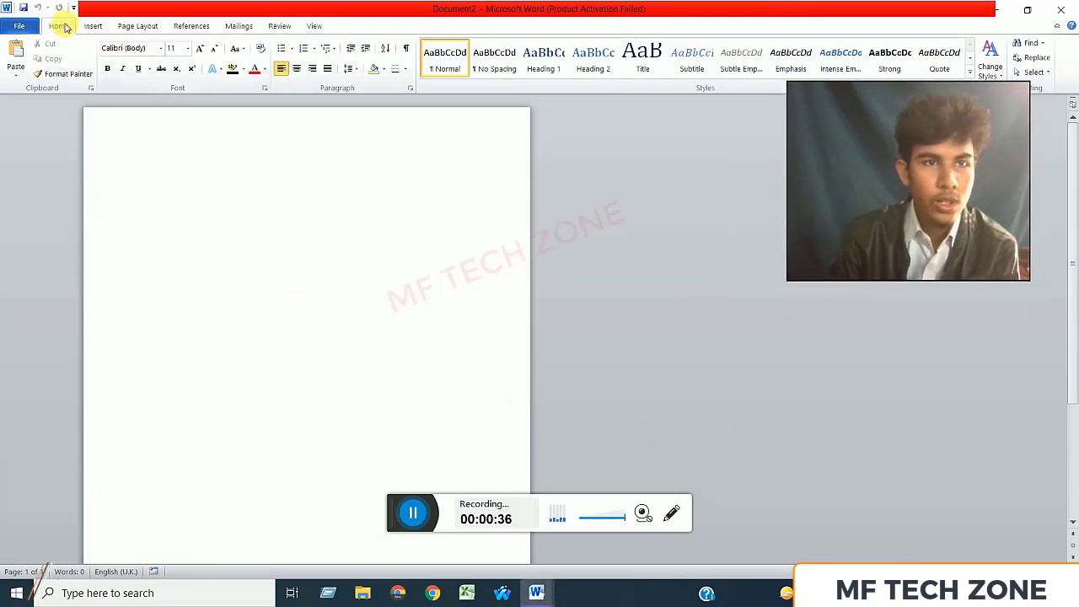
click(93, 25)
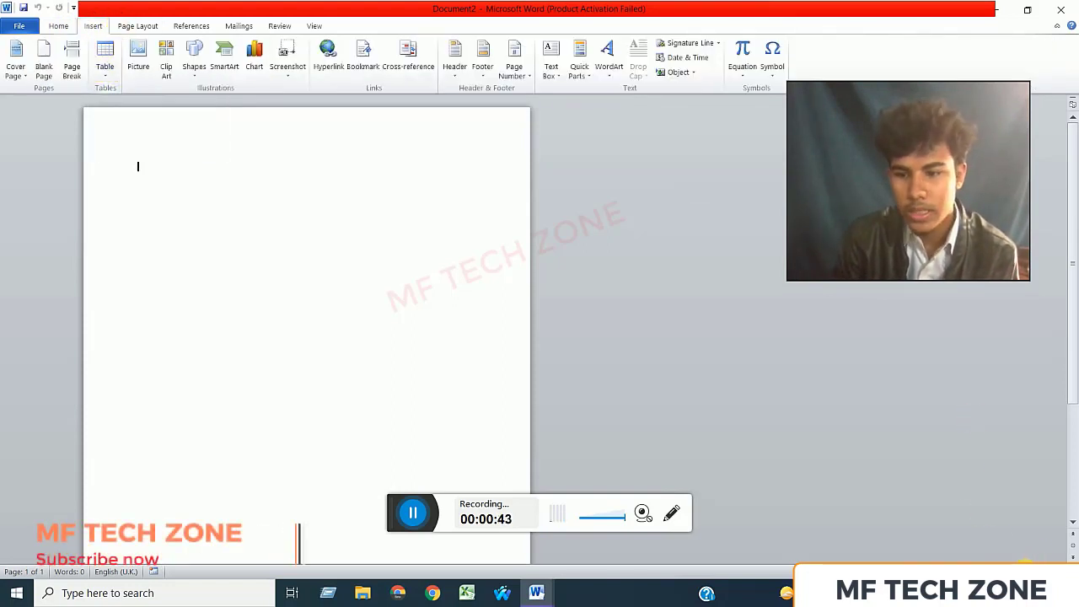
drag(1025, 571, 1043, 571)
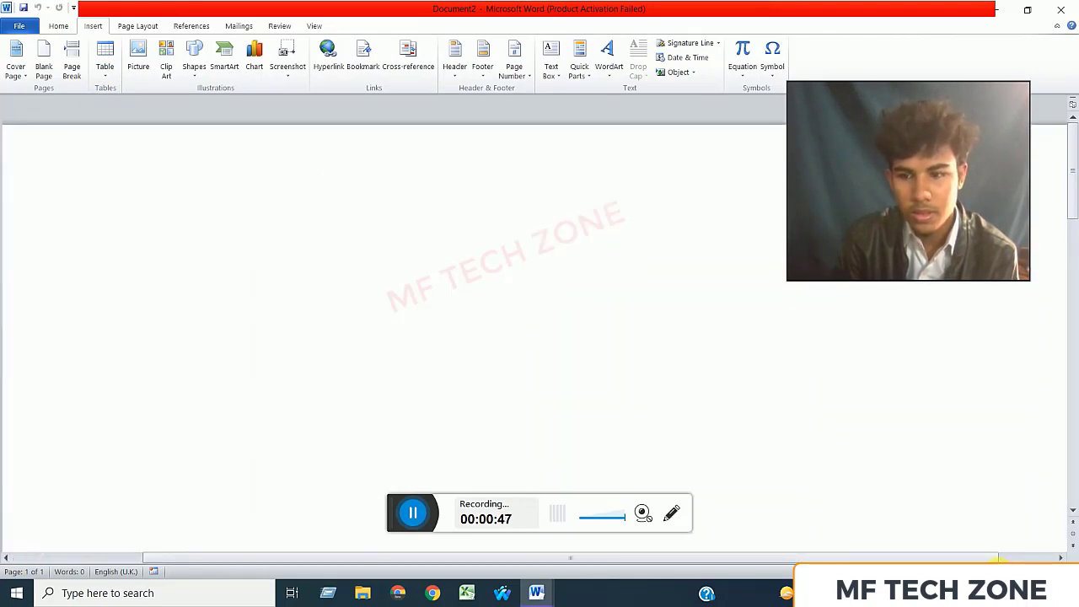
click(989, 572)
click(989, 572)
click(989, 572)
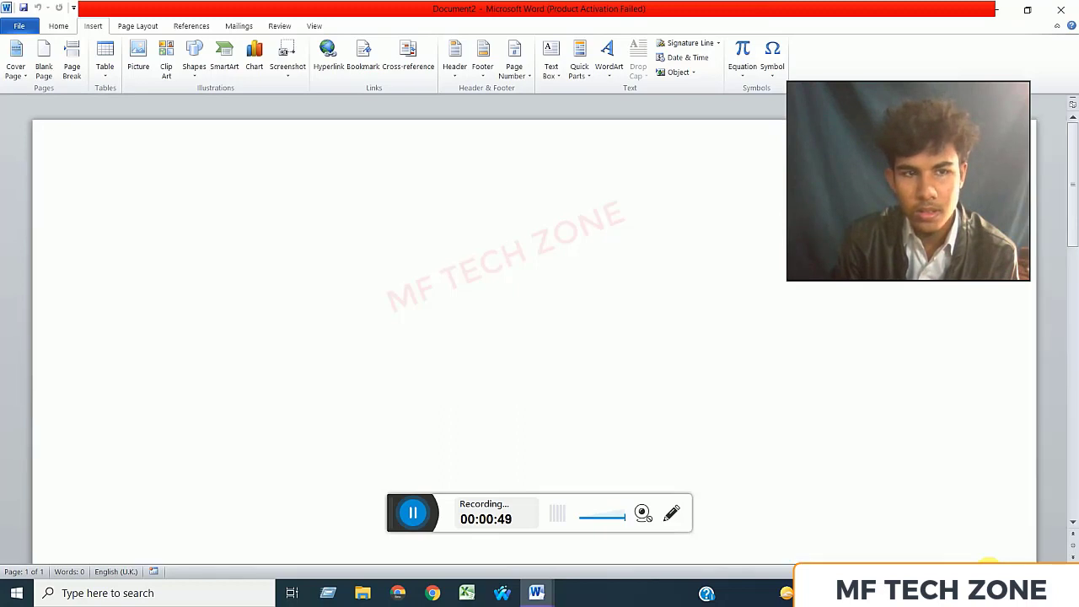
click(989, 573)
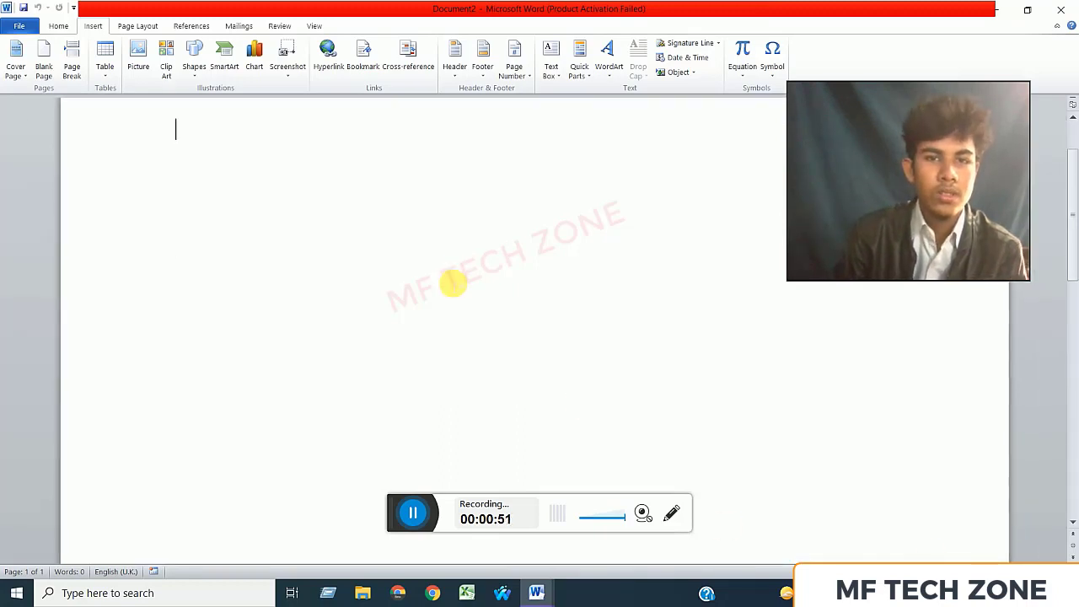
click(99, 59)
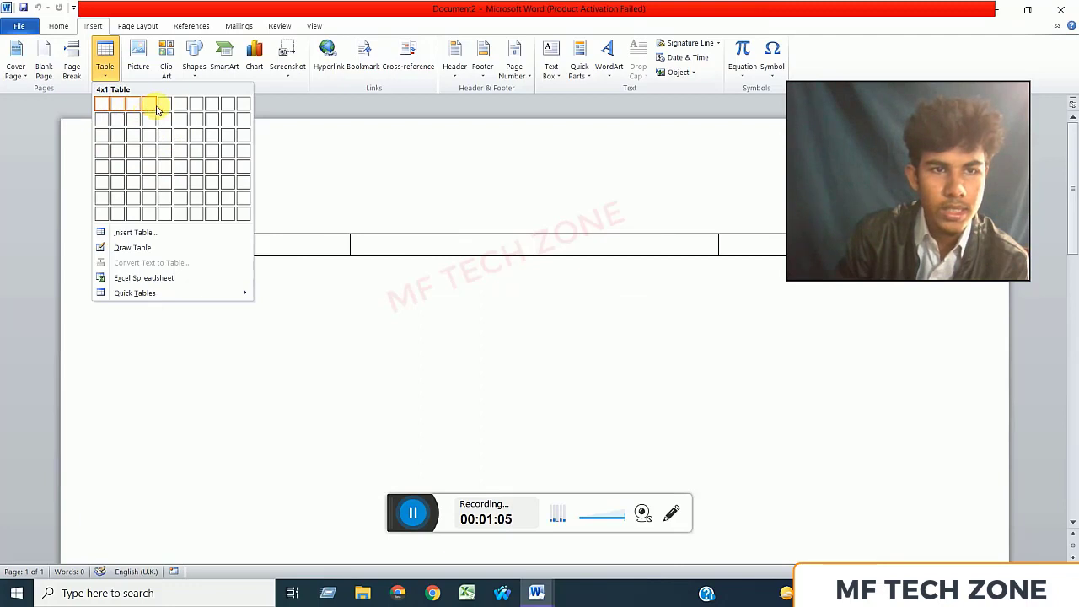
click(164, 171)
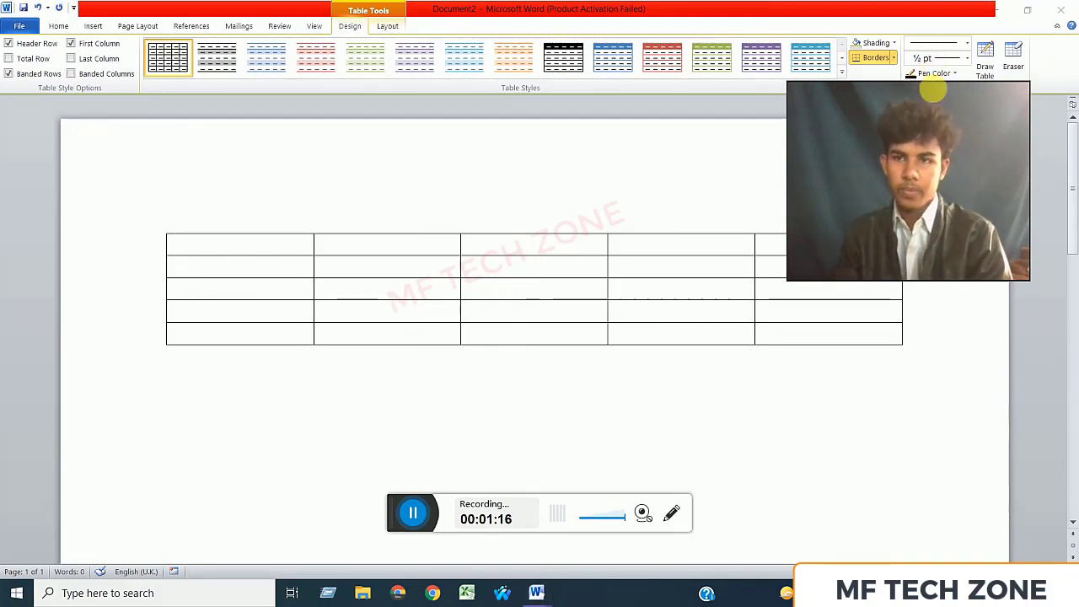
Number the table's first row and first column 1 to 5, and fill row two with stgf, gfj, dsfg and dgh.
mouse_move(933, 90)
mouse_down()
mouse_move(961, 380)
mouse_move(959, 370)
mouse_up()
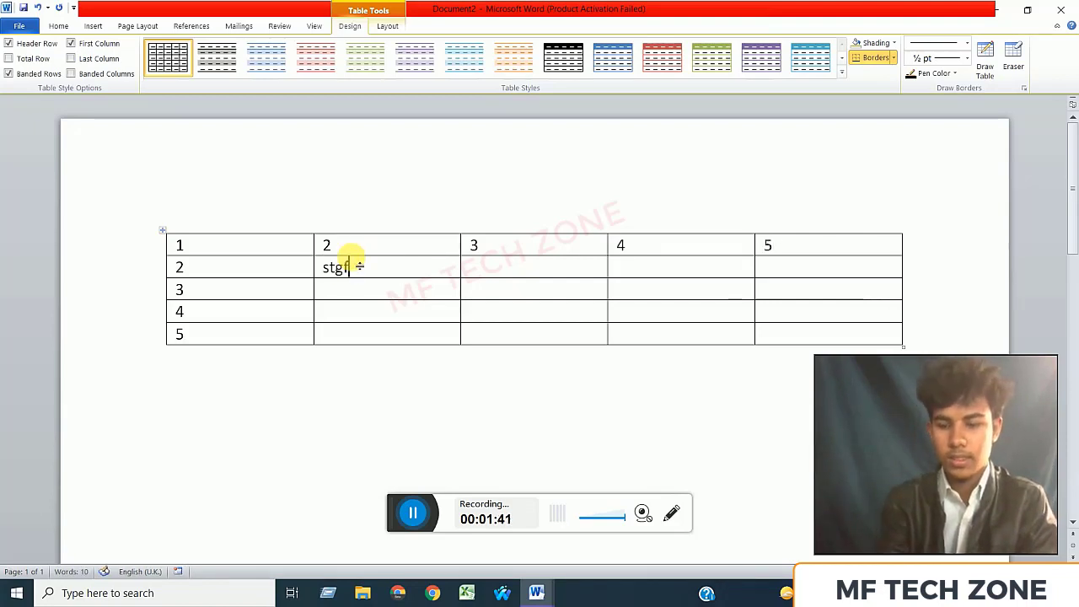
key(Tab)
text(gfj)
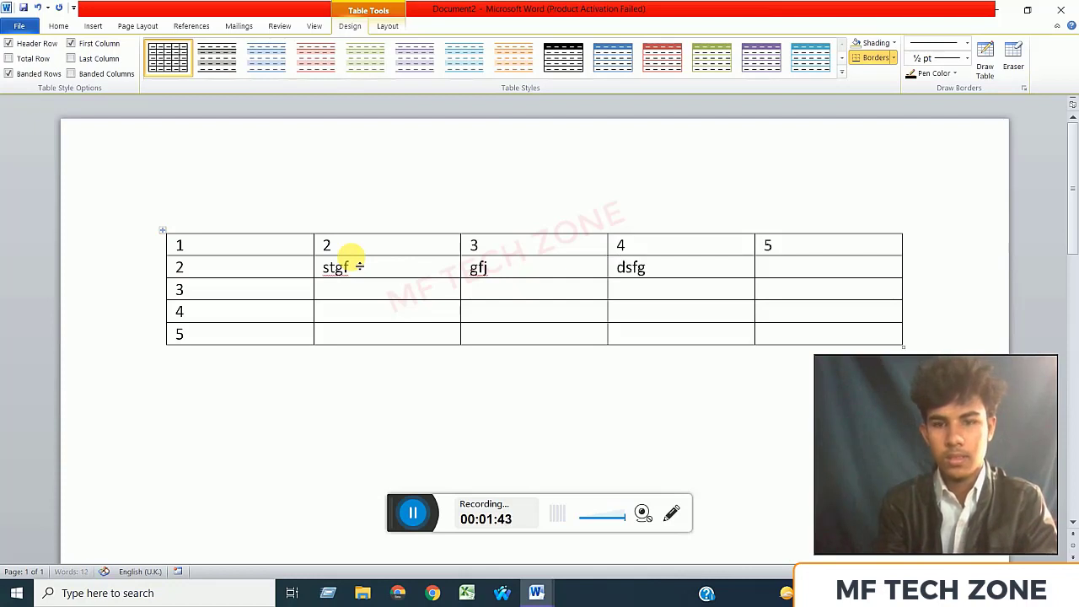
key(Tab)
text(dgh)
key(Right)
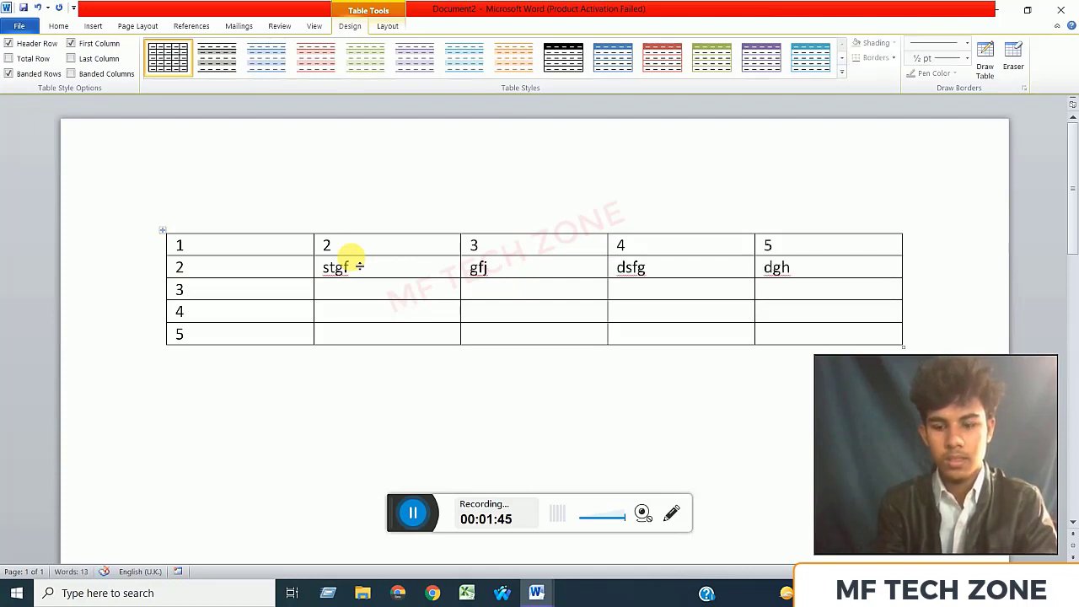
Fill the remaining rows with sample text, ending with Hj, Qhkju, Joig and gh, and label the fourth row 4.
key(Left)
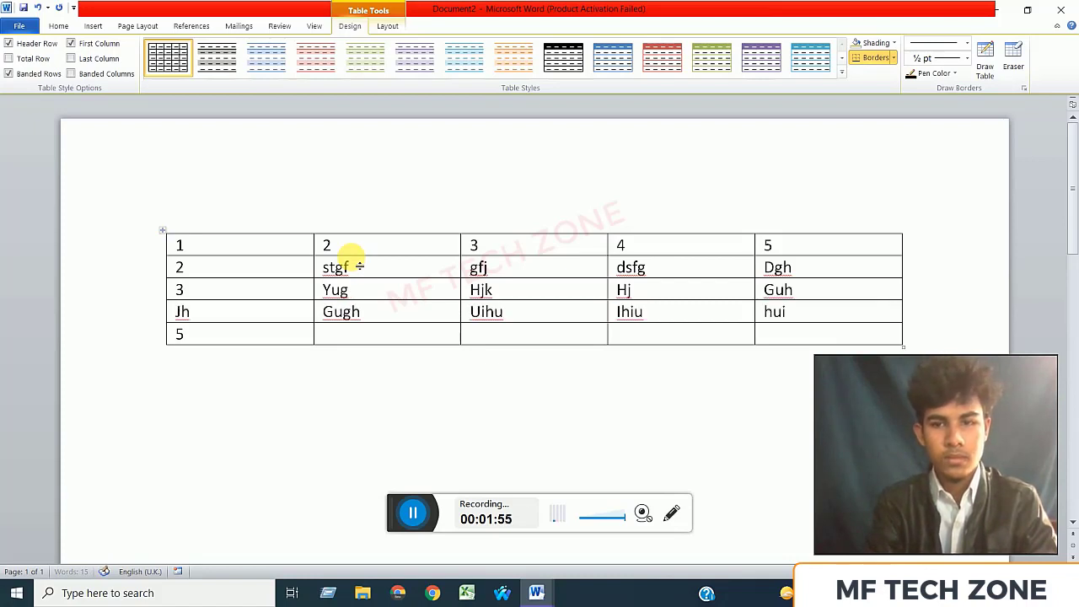
key(Tab)
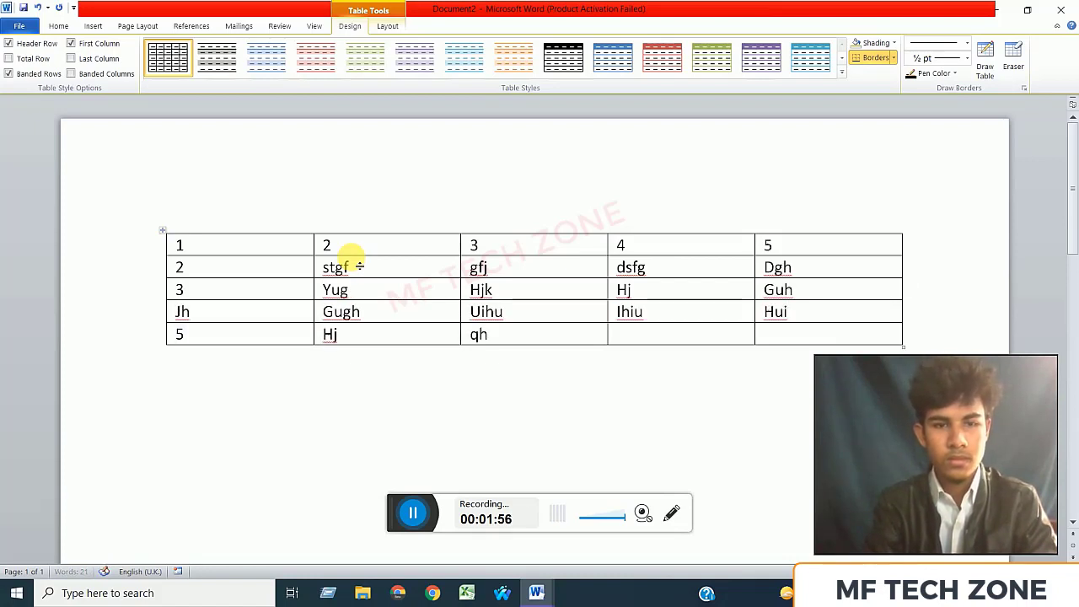
text(g)
key(Tab)
text(g)
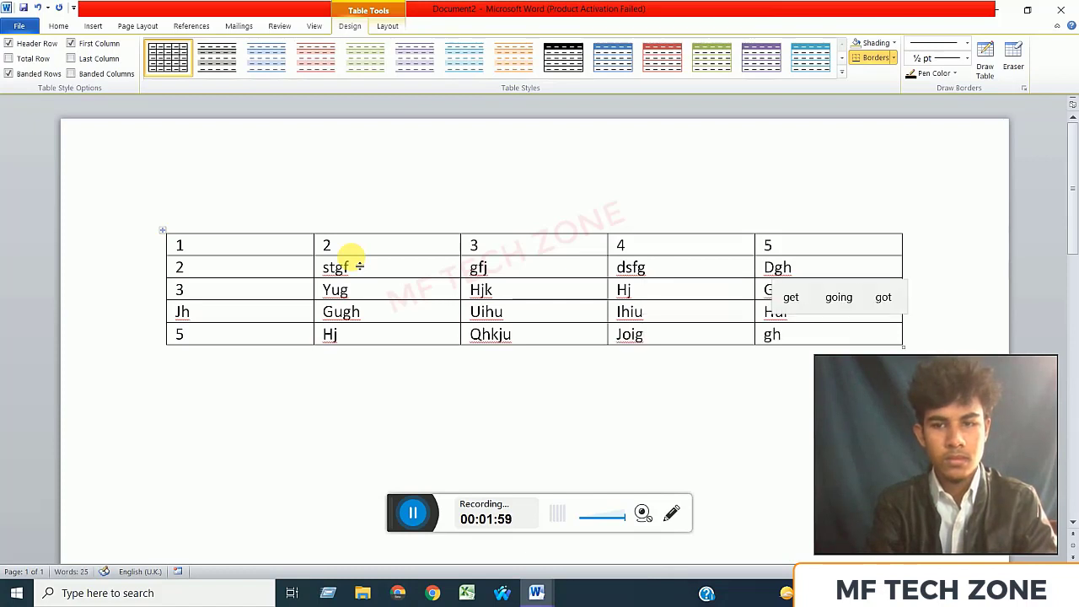
text(h)
double_click(181, 312)
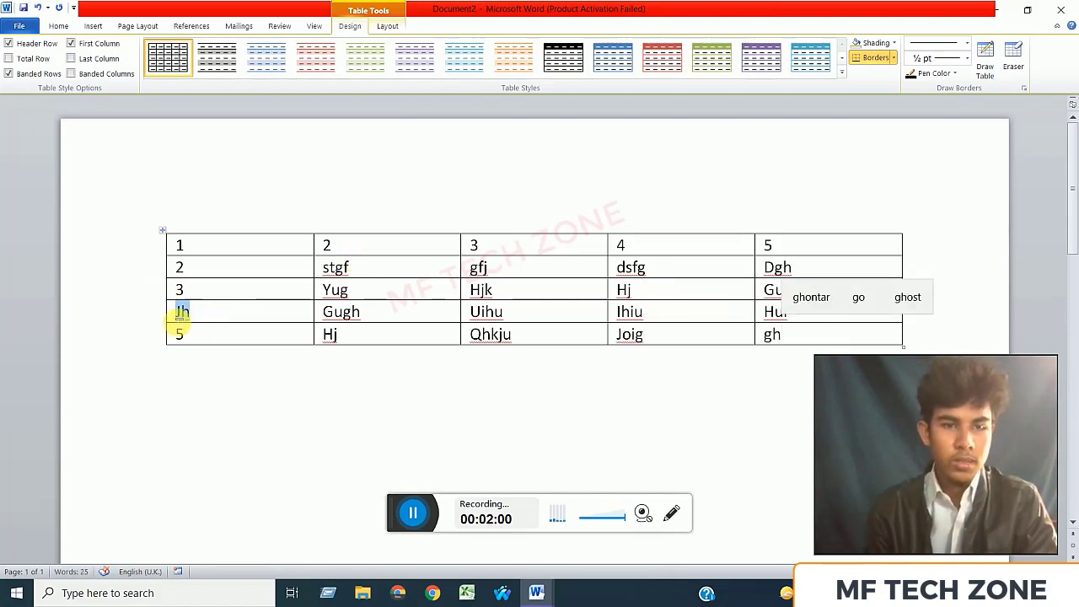
text(4)
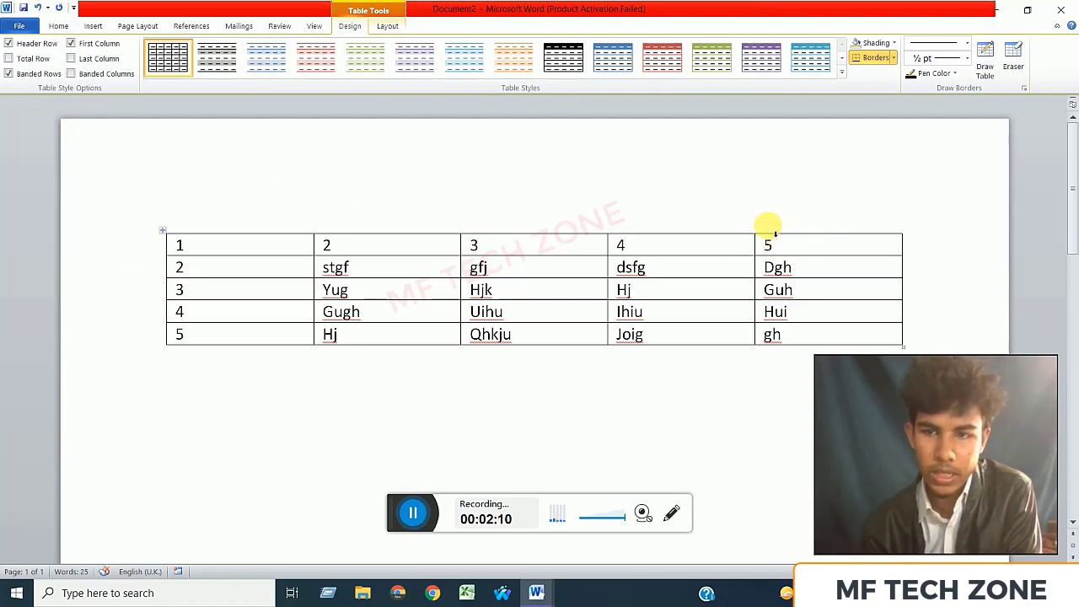
Delete the table's entire fifth column and undo the deletion.
drag(767, 244, 809, 340)
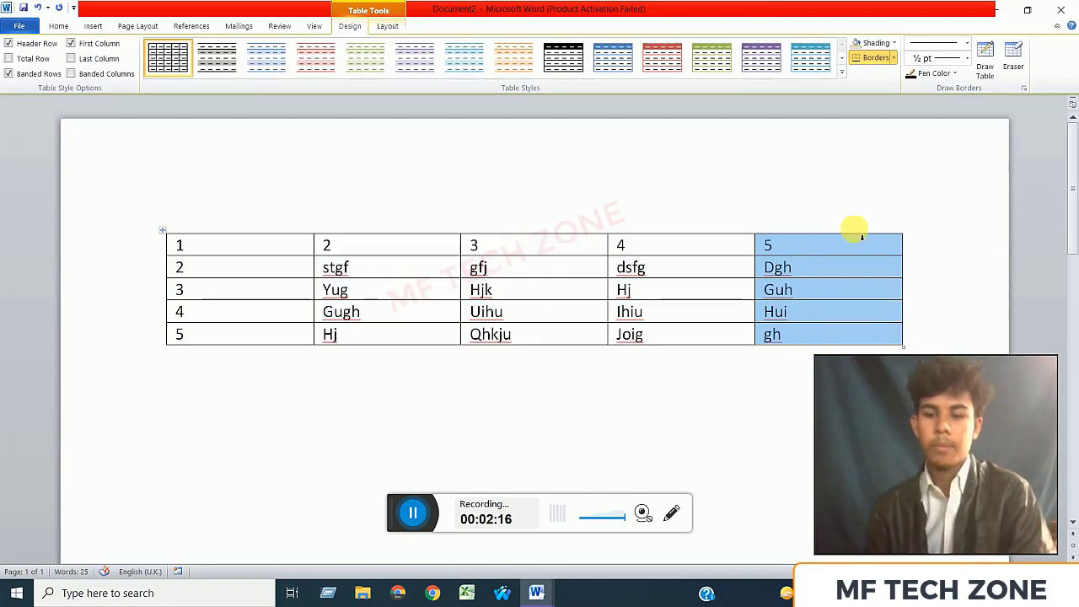
key(BackSpace)
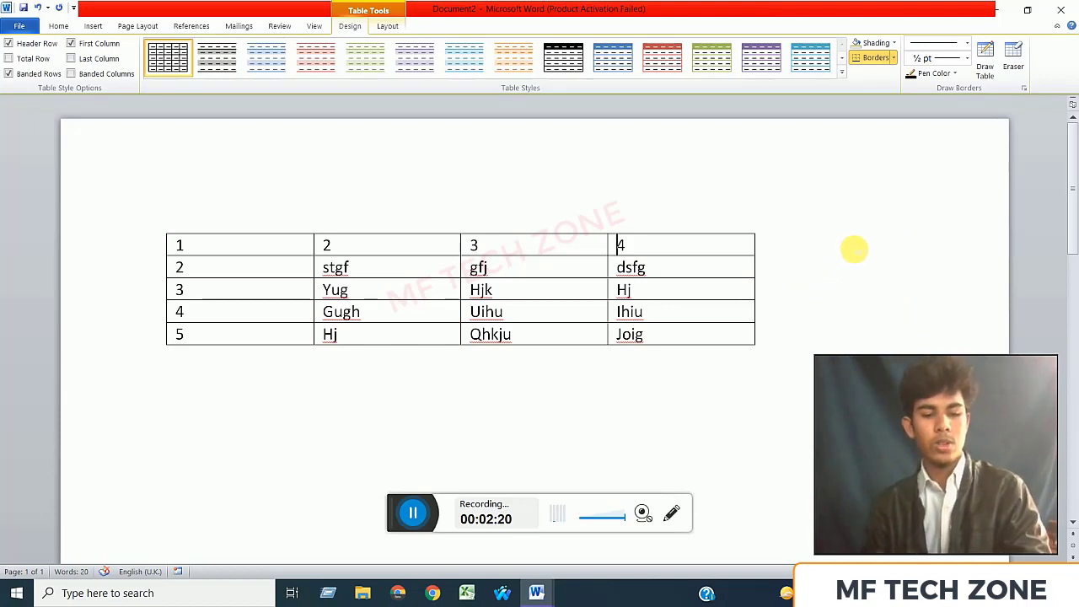
key(ctrl+z)
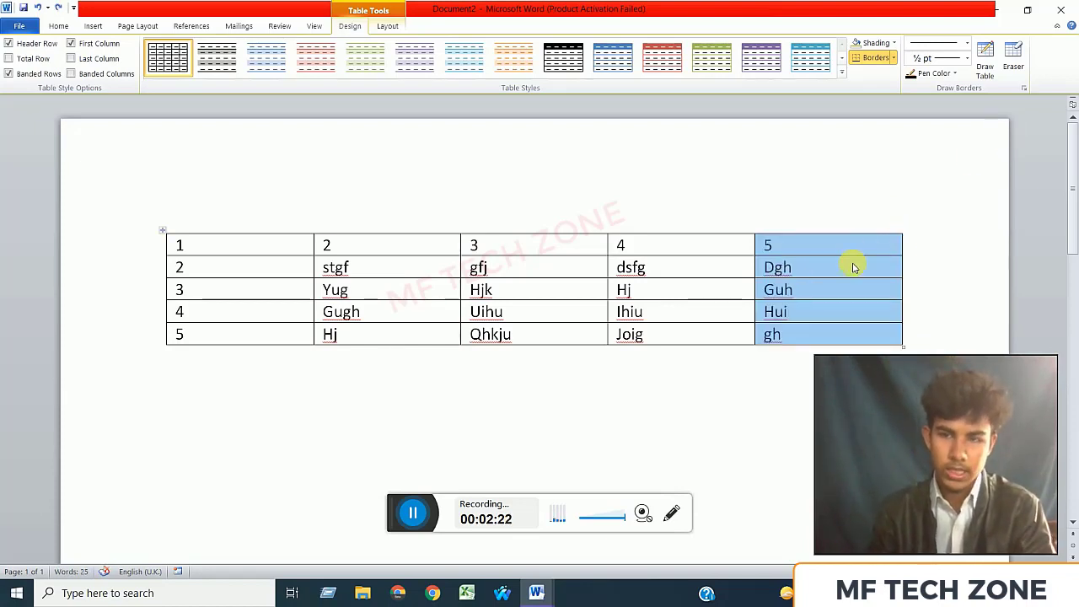
Replace the text in the last cell of the fifth column with fg.
click(811, 244)
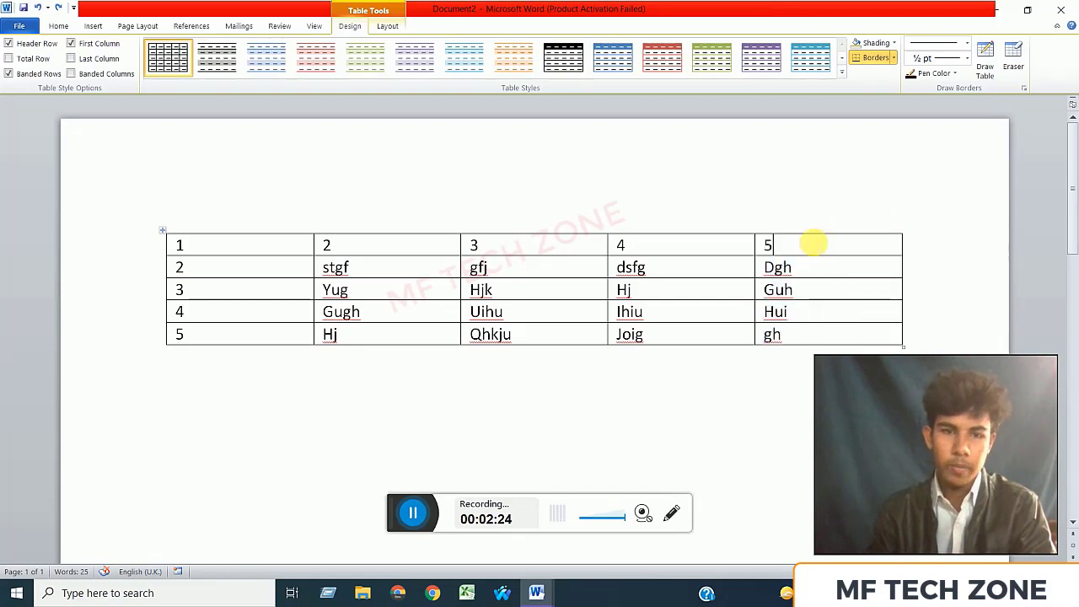
click(771, 335)
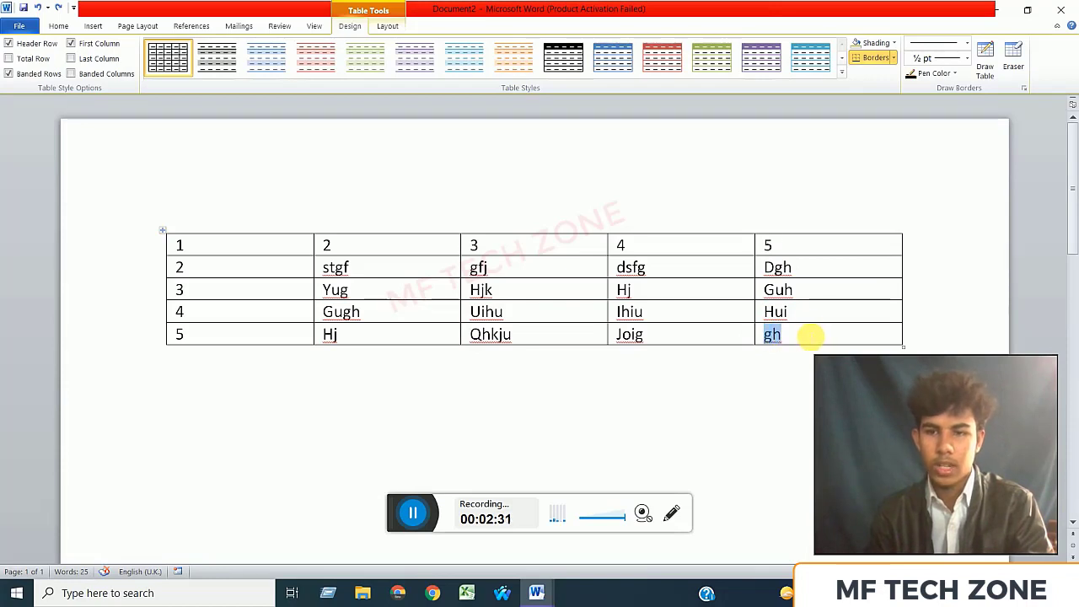
key(Delete)
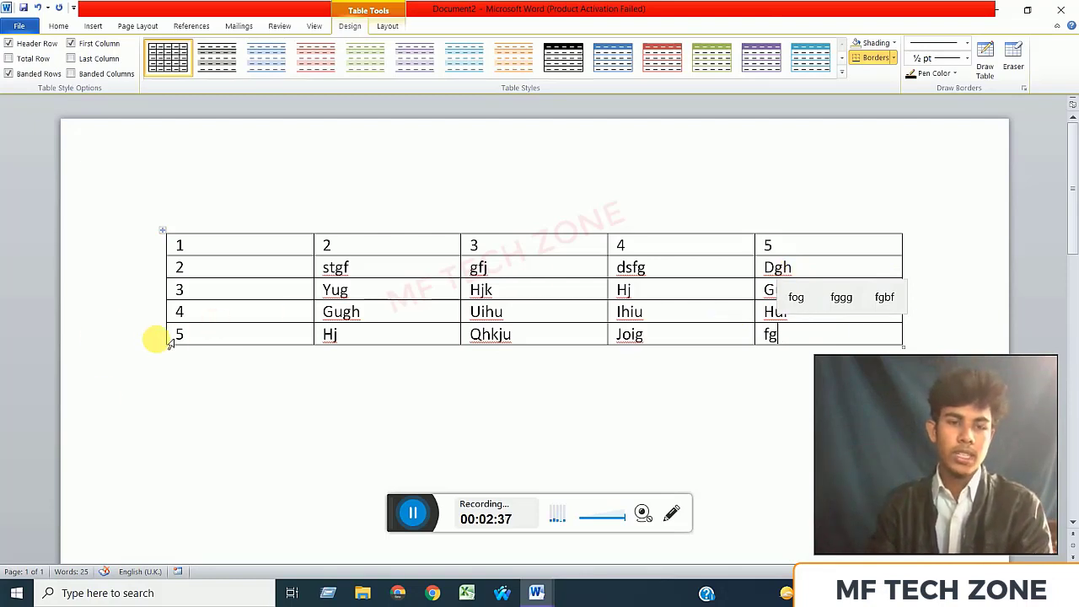
Delete the table's entire fifth row and undo the deletion.
drag(167, 341, 361, 338)
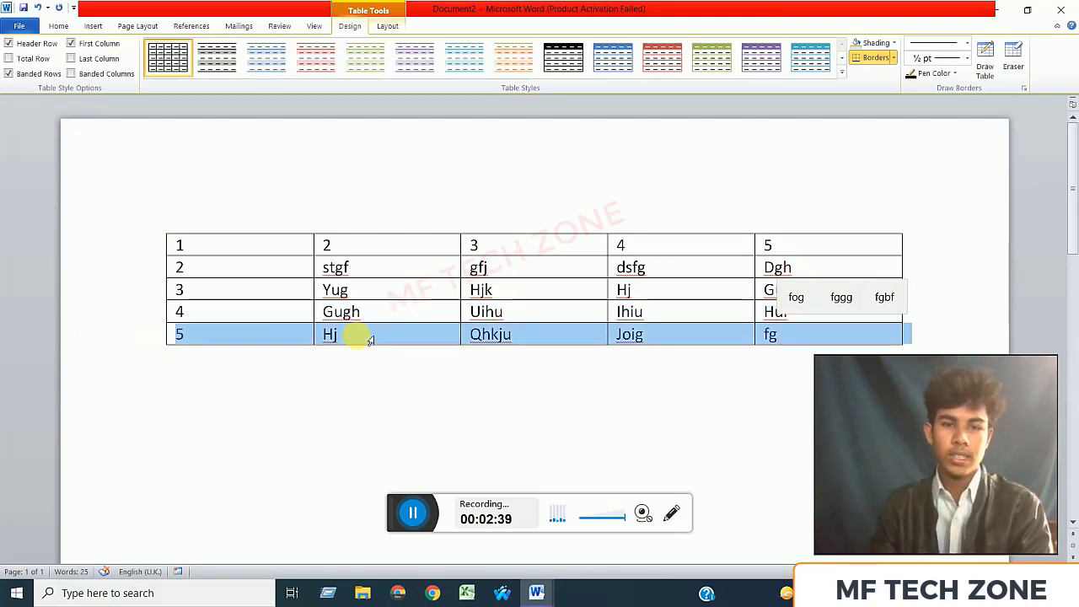
click(248, 342)
click(175, 340)
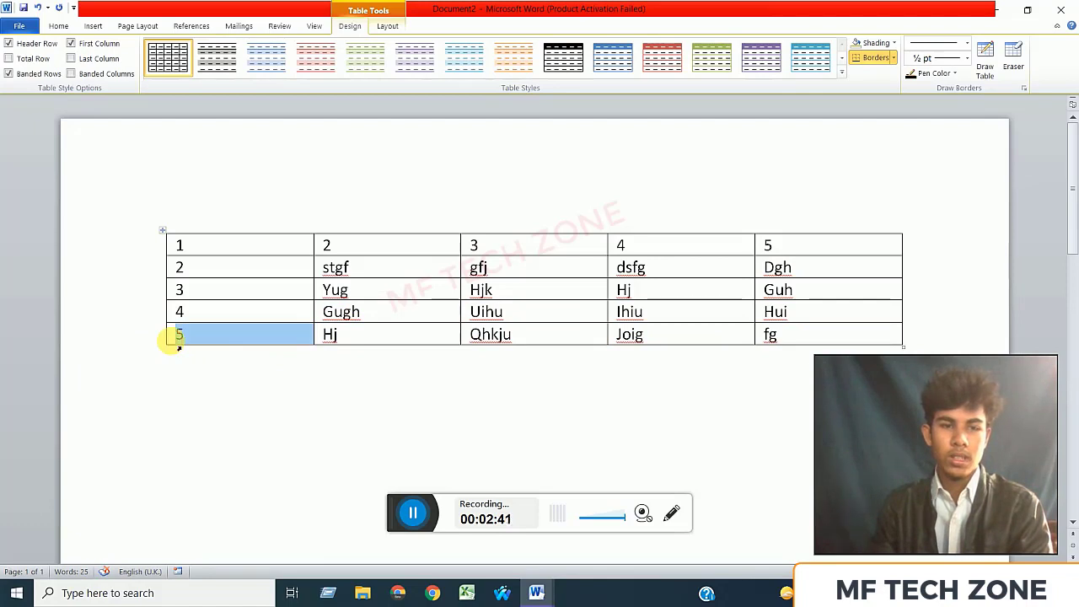
triple_click(172, 341)
double_click(171, 340)
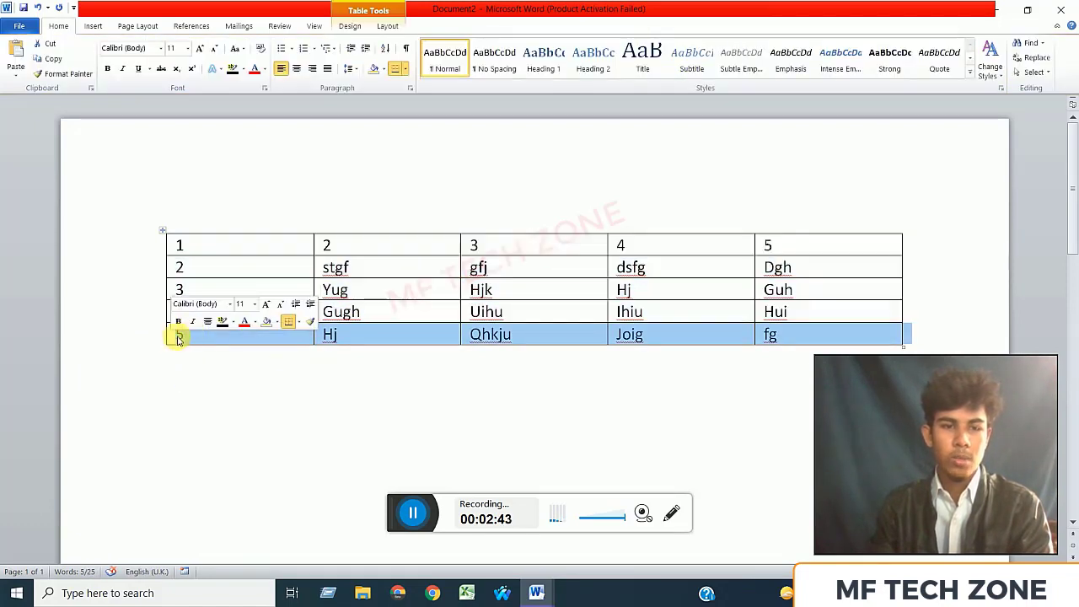
click(162, 349)
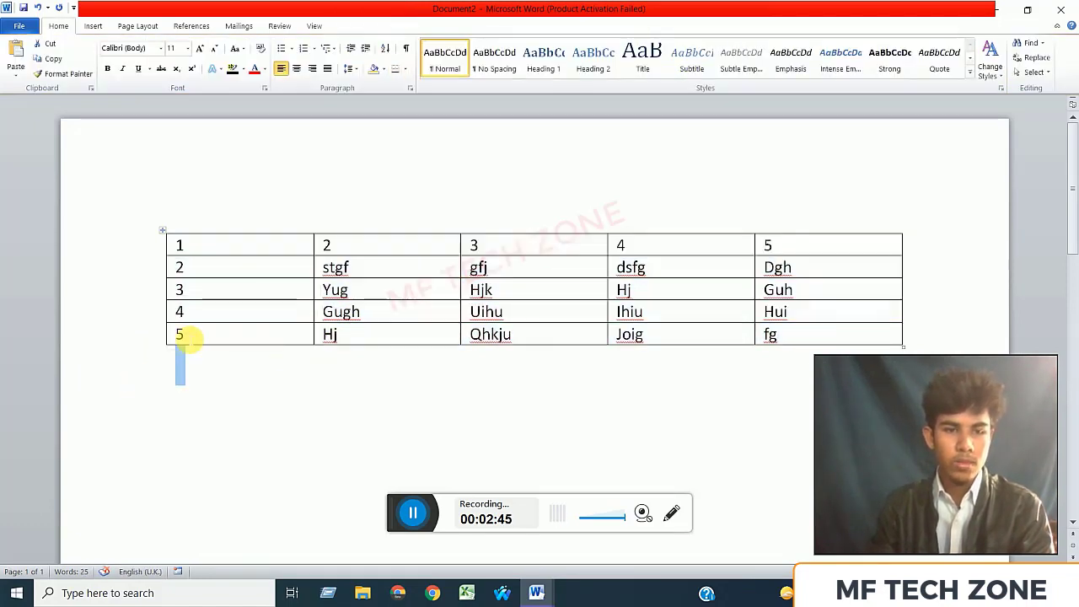
double_click(191, 340)
double_click(188, 339)
click(185, 336)
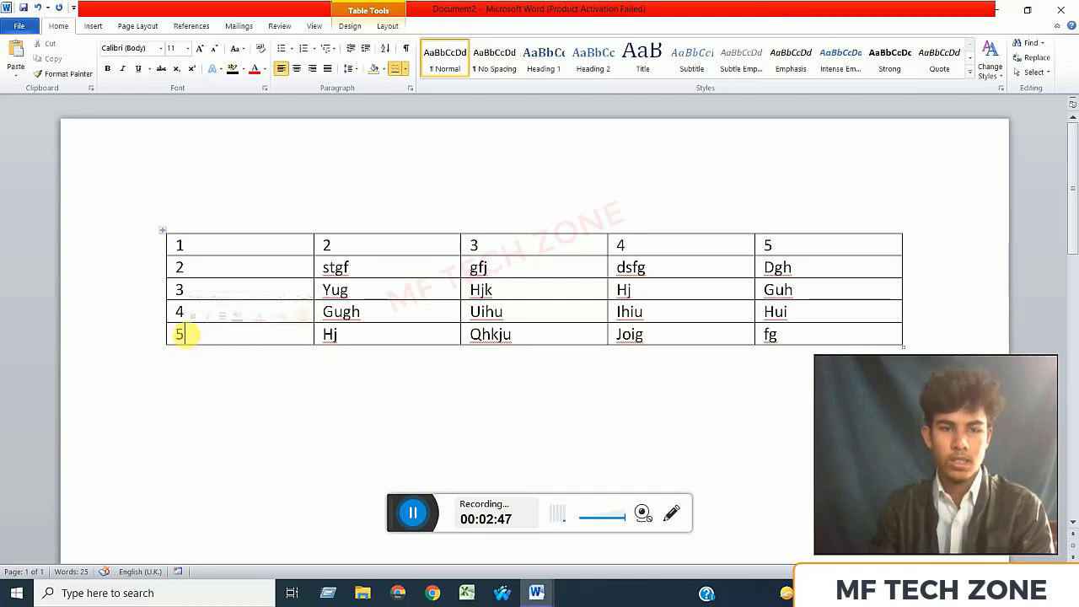
drag(179, 336, 107, 339)
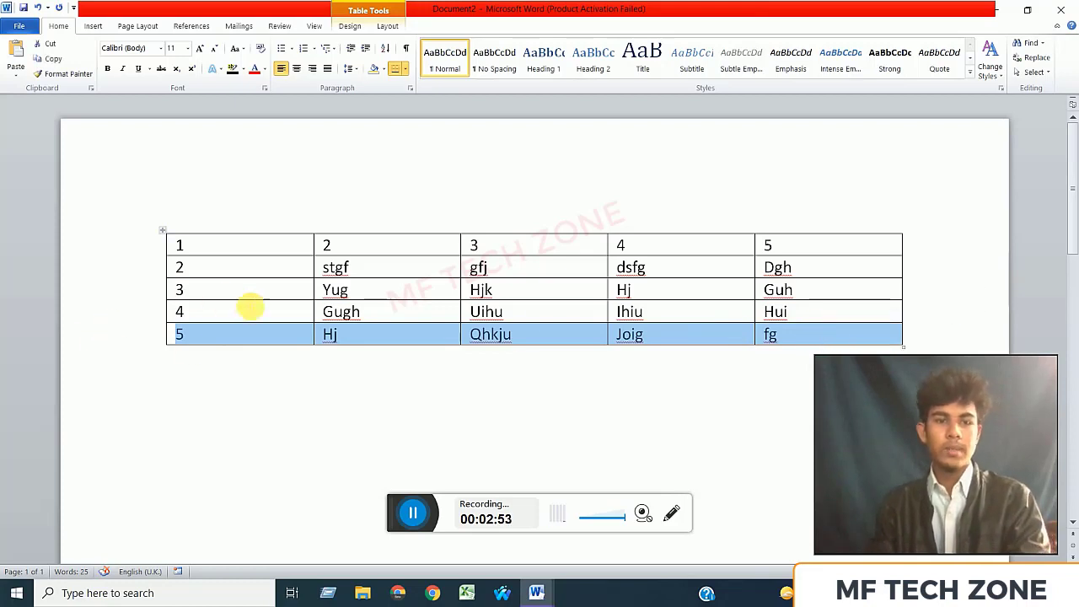
key(BackSpace)
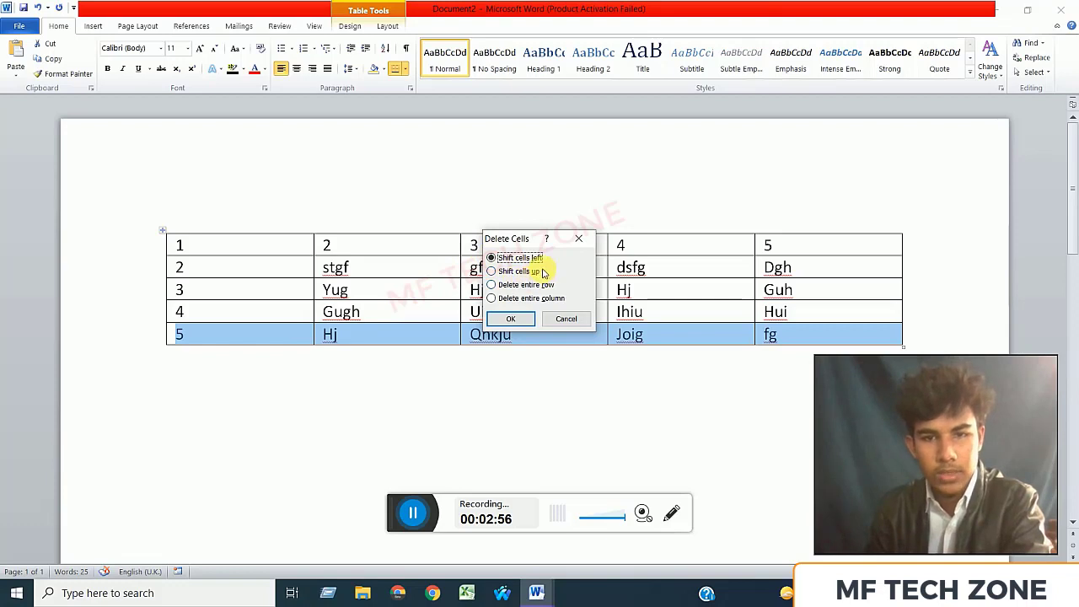
click(512, 320)
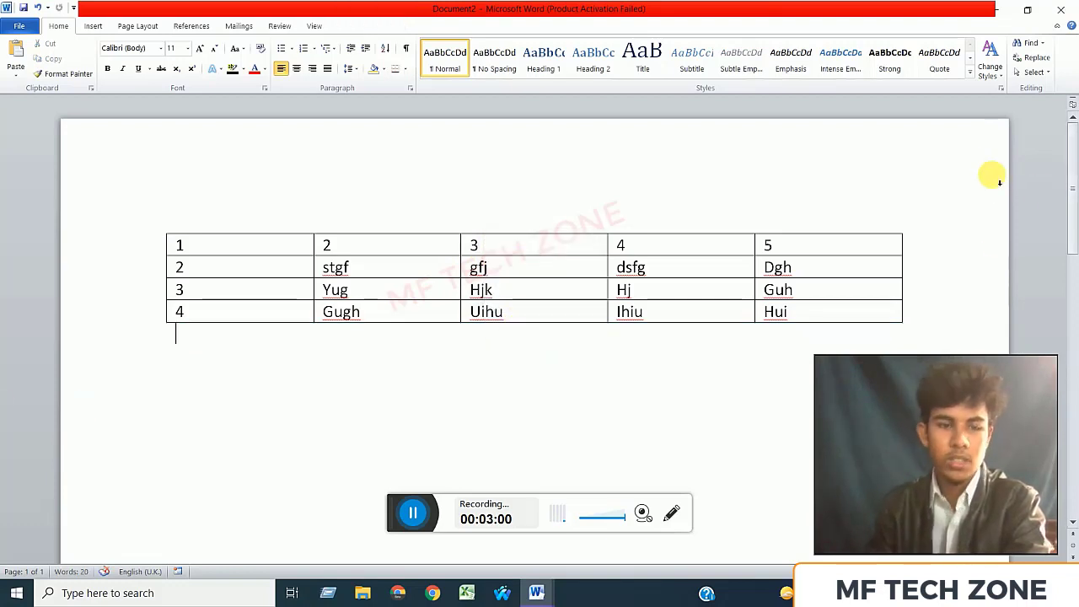
key(ctrl+z)
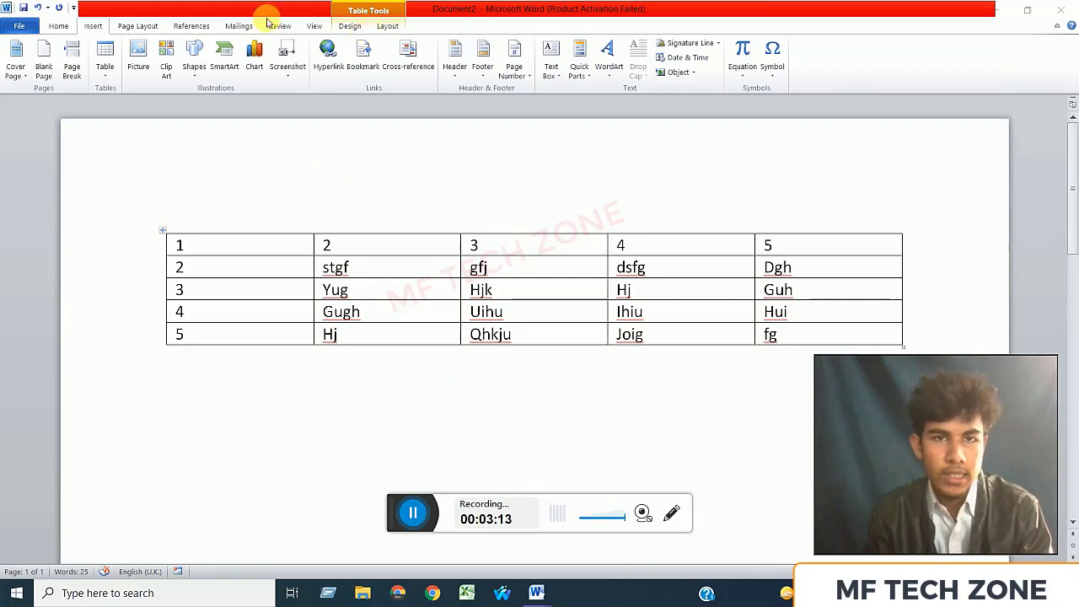
Insert two blank rows above the row labelled 5 and one blank row below it.
click(388, 27)
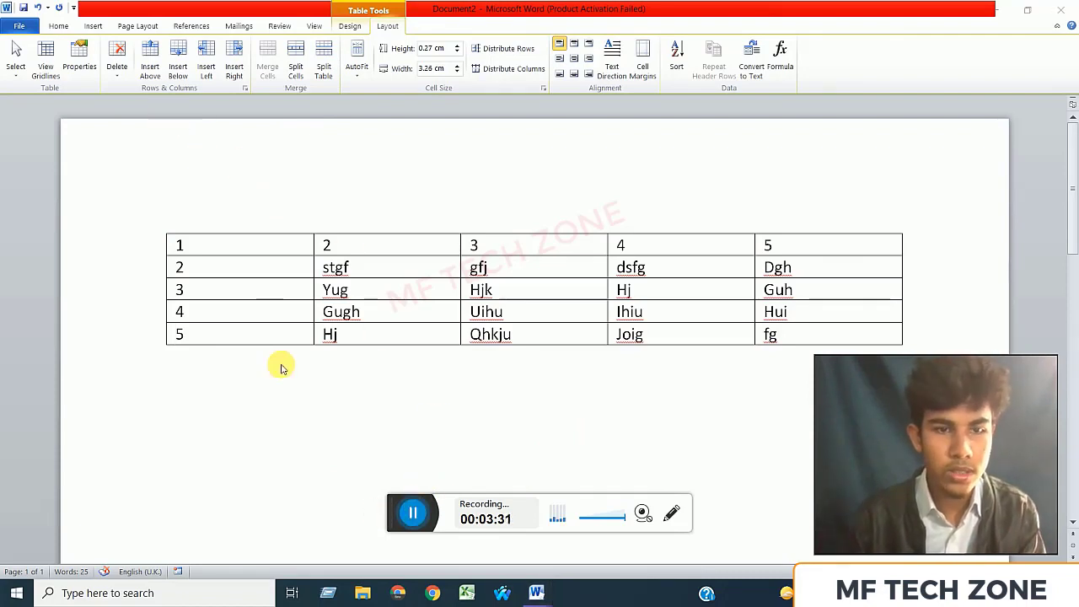
click(173, 335)
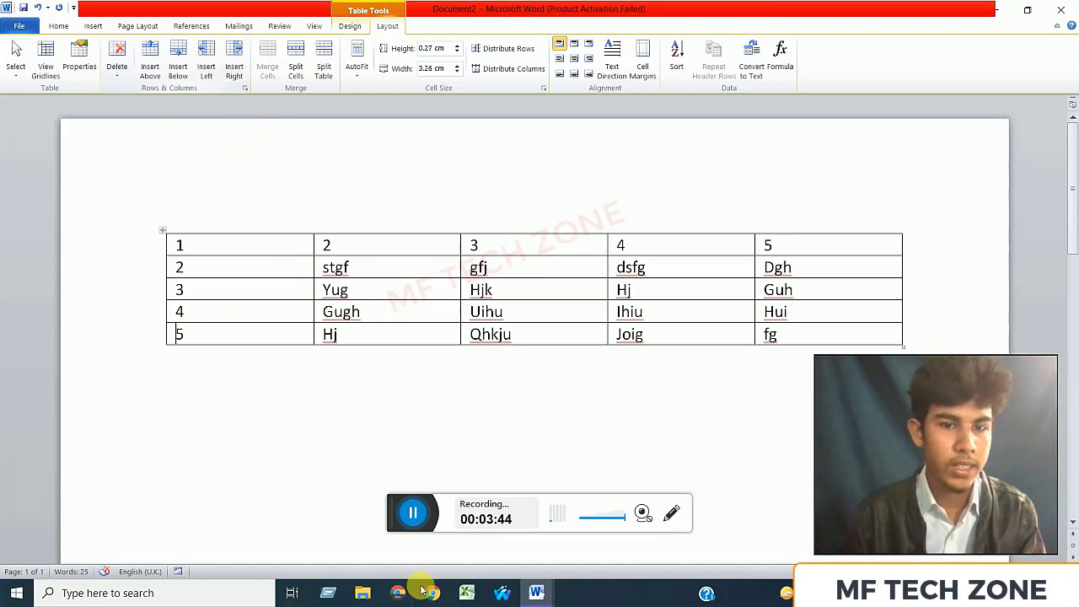
click(176, 335)
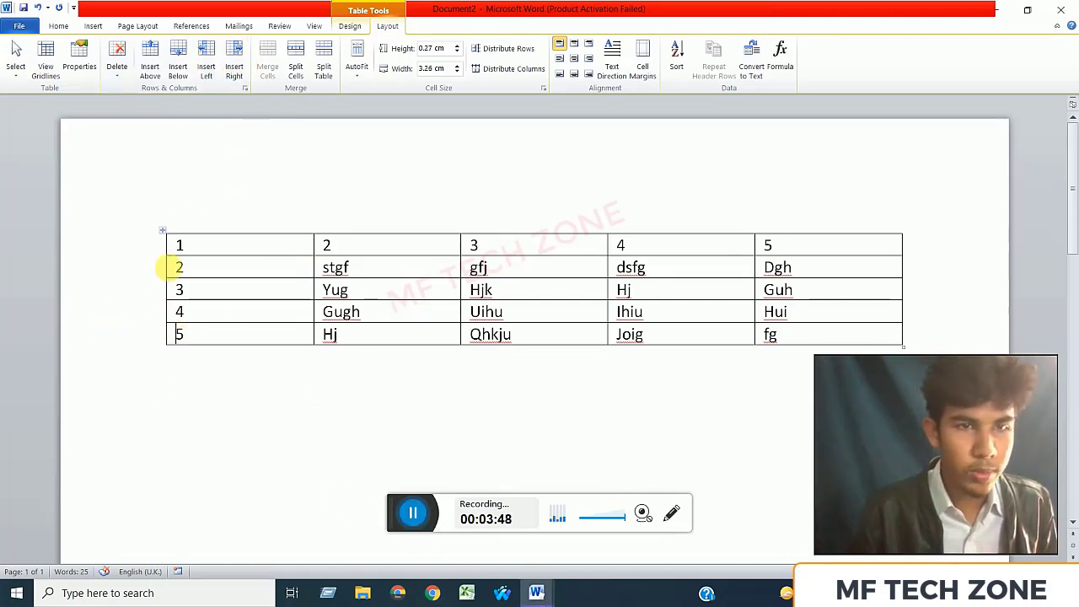
click(158, 66)
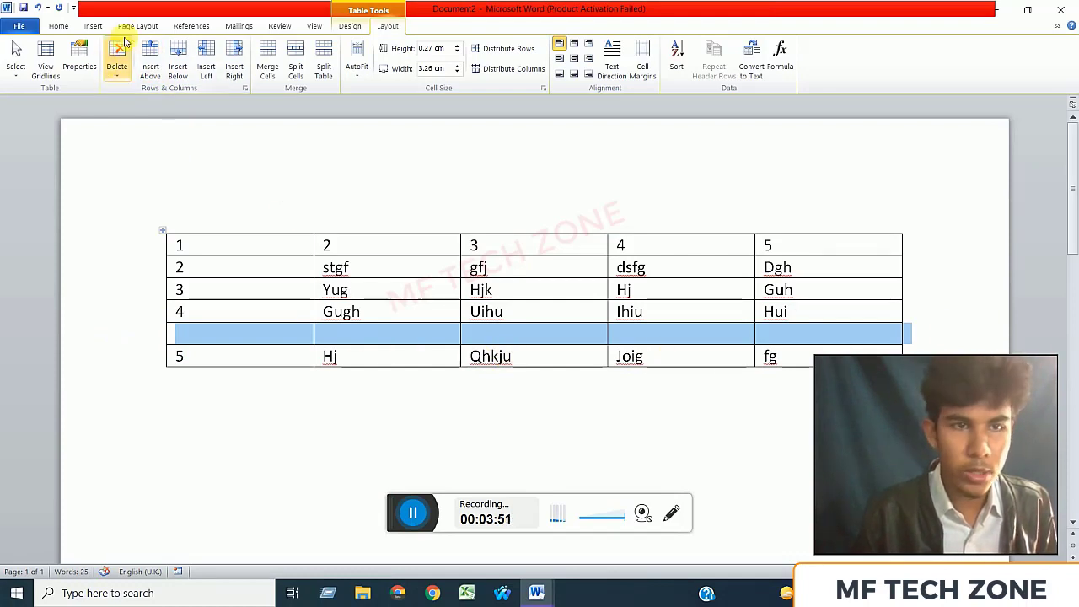
click(179, 63)
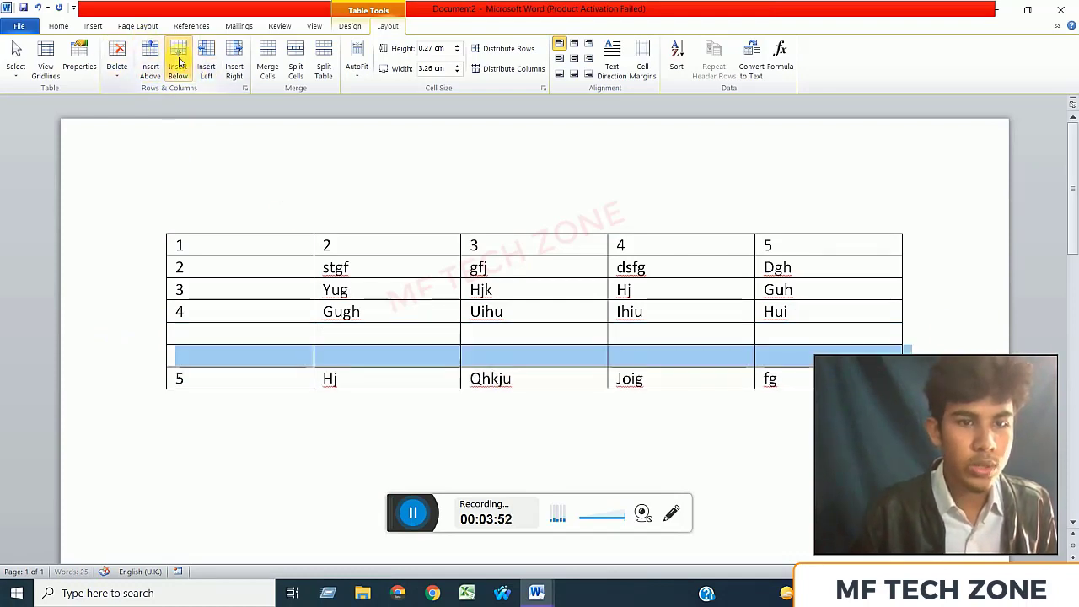
click(226, 334)
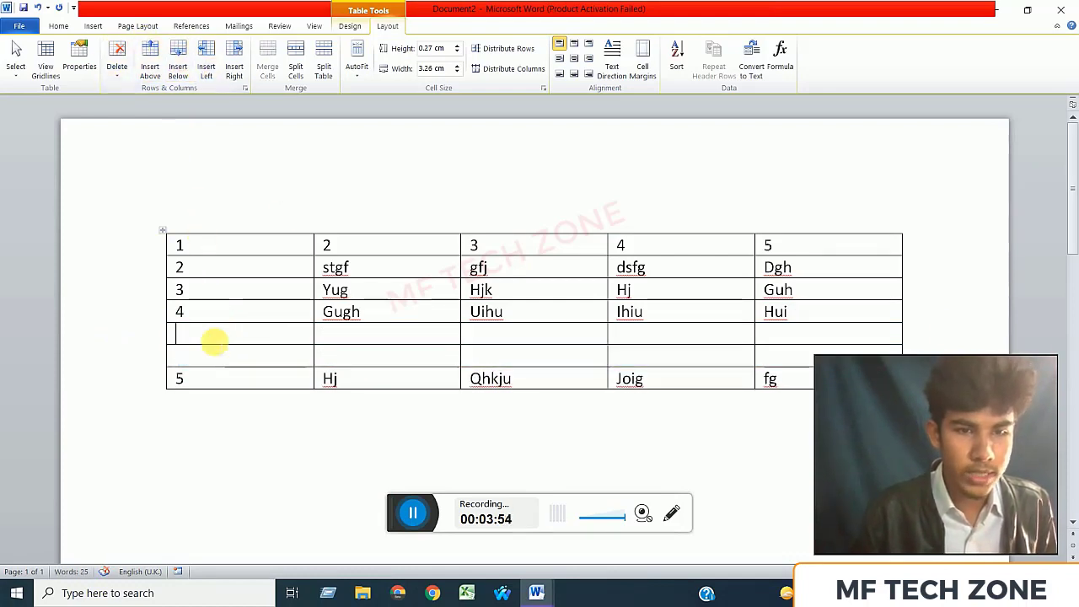
click(172, 378)
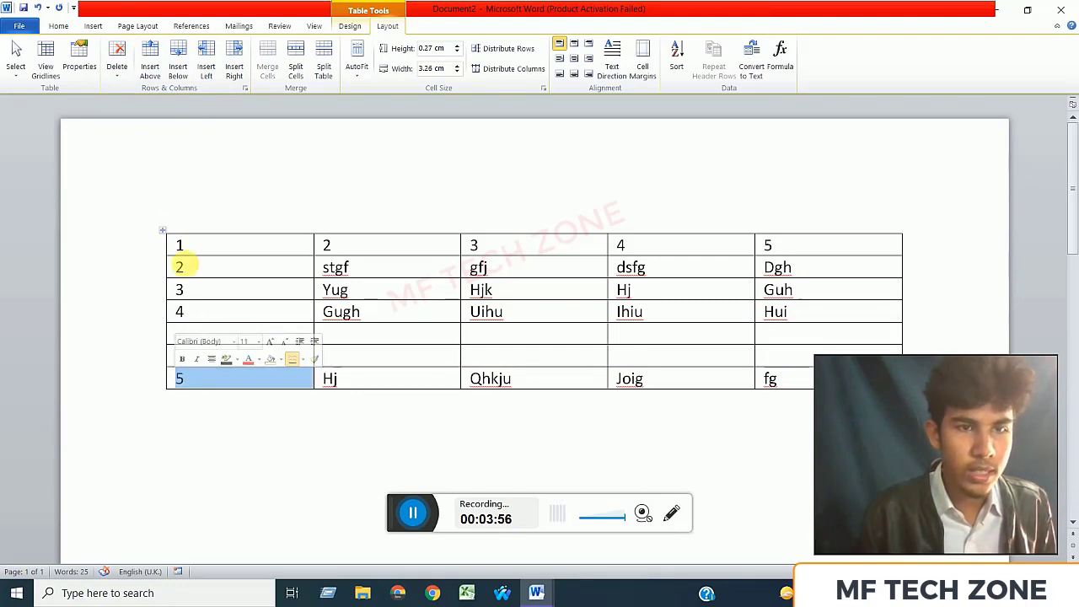
click(177, 64)
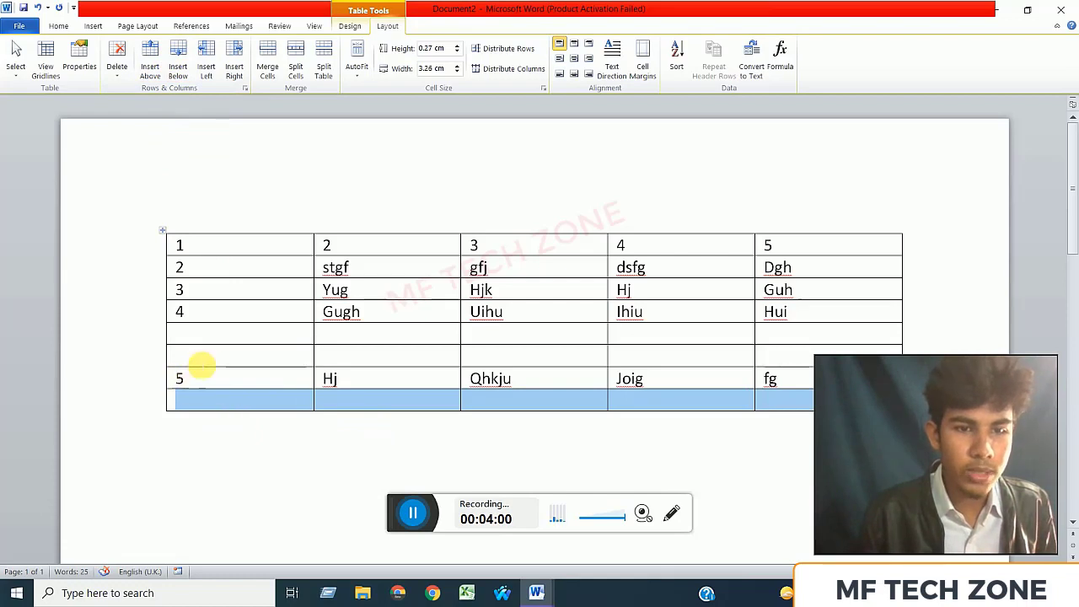
Insert two blank columns before the numbered first column and one blank column right after it.
click(197, 377)
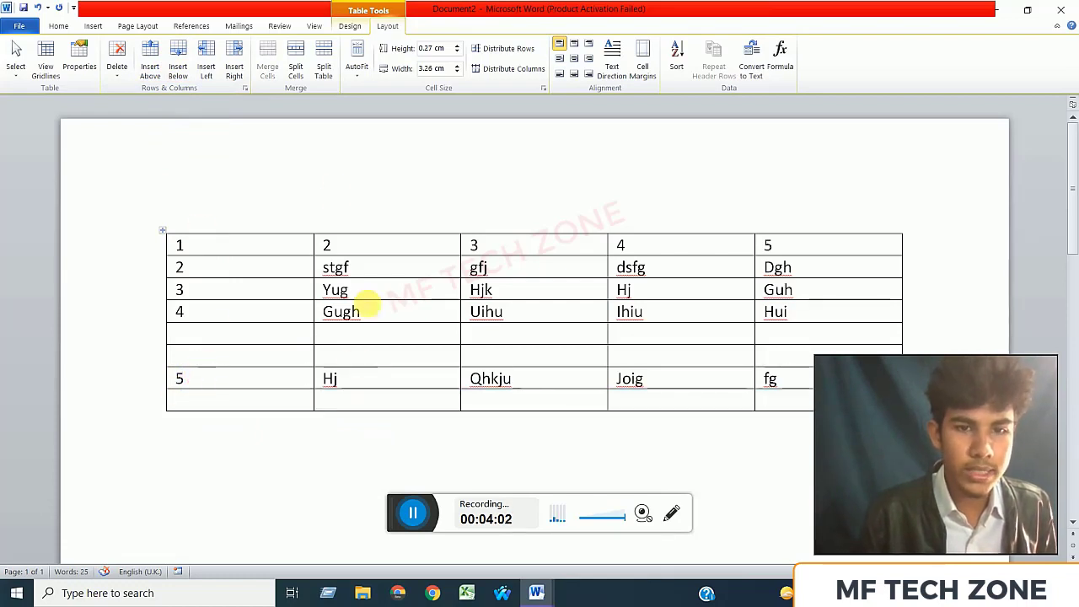
click(202, 64)
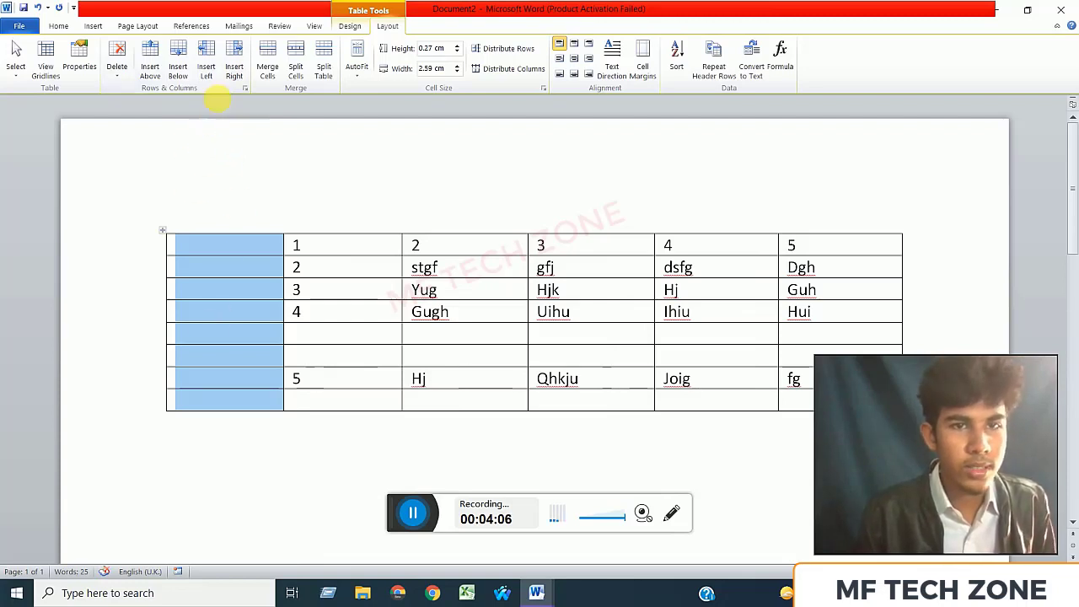
click(234, 52)
click(379, 379)
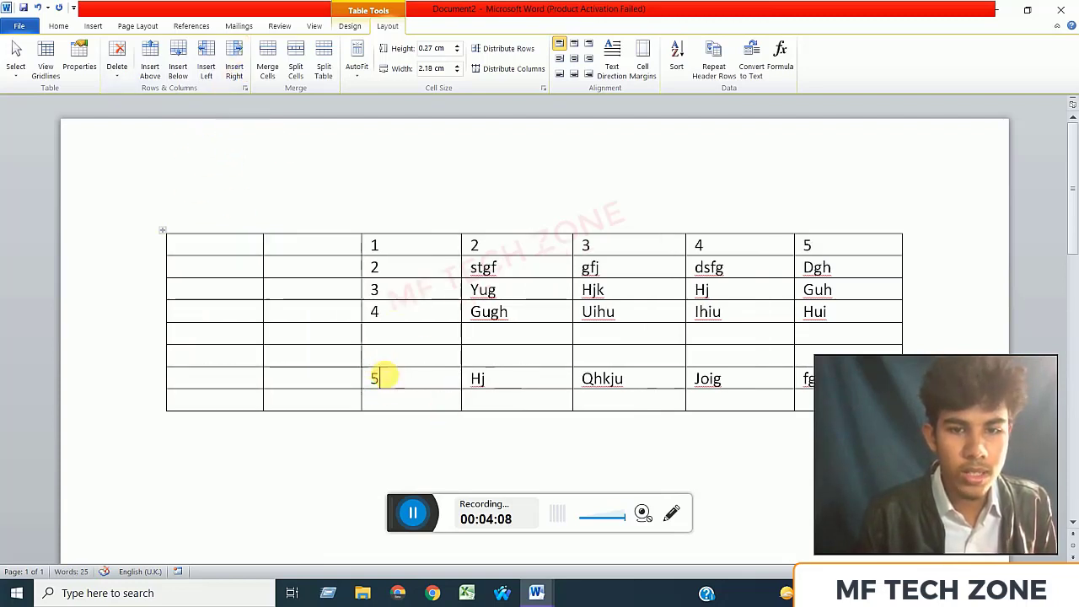
click(245, 54)
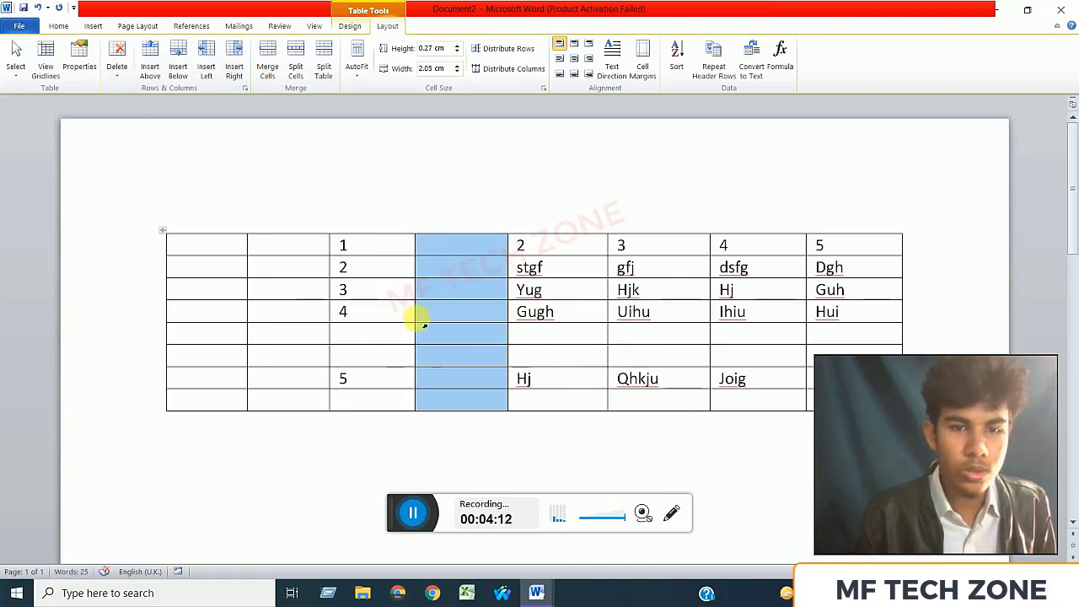
Undo the three blank column insertions, keeping the added blank rows.
key(ctrl+z)
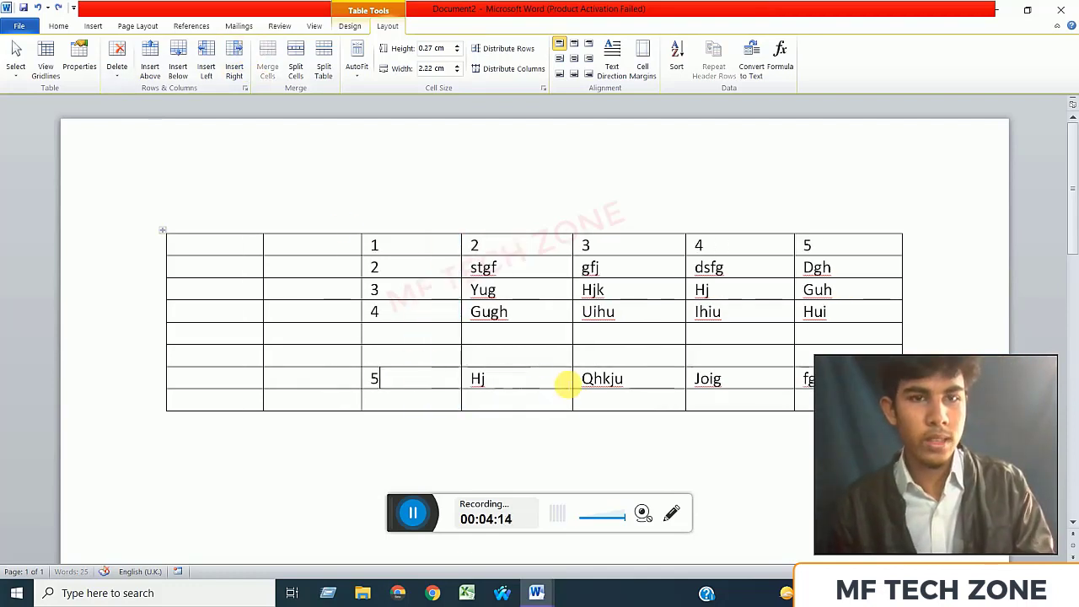
key(ctrl+z)
key(ctrl+z)
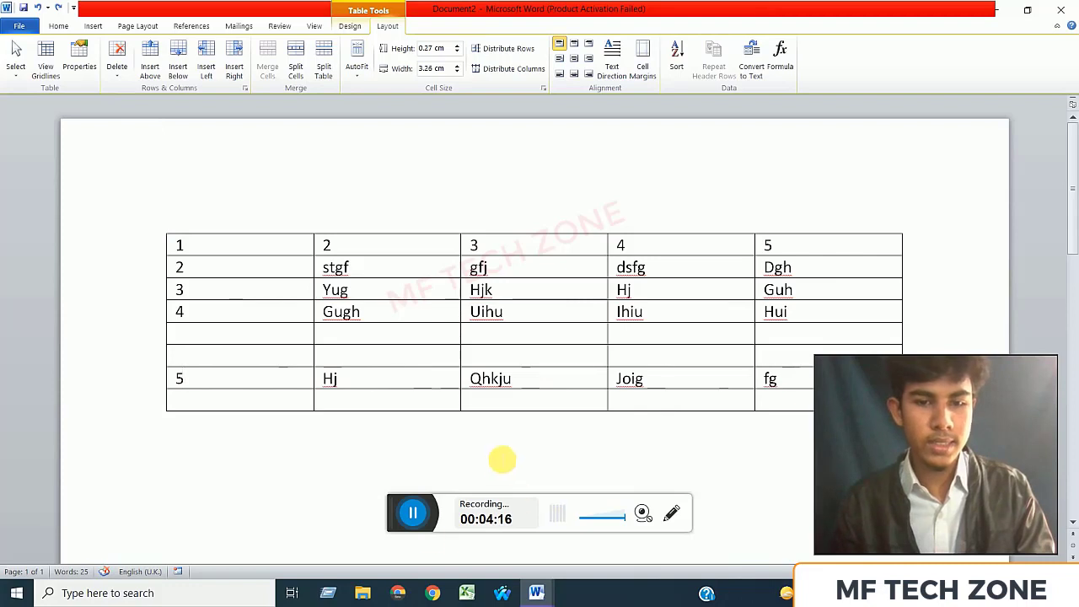
key(ctrl+z)
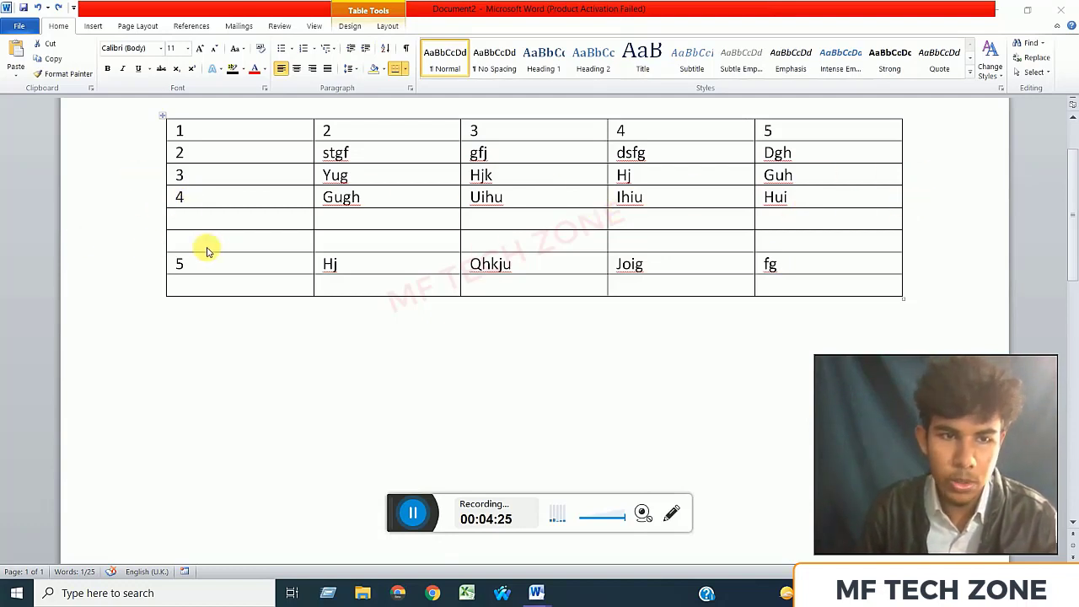
Split the table into two at the row labelled 4 and undo the split.
click(391, 31)
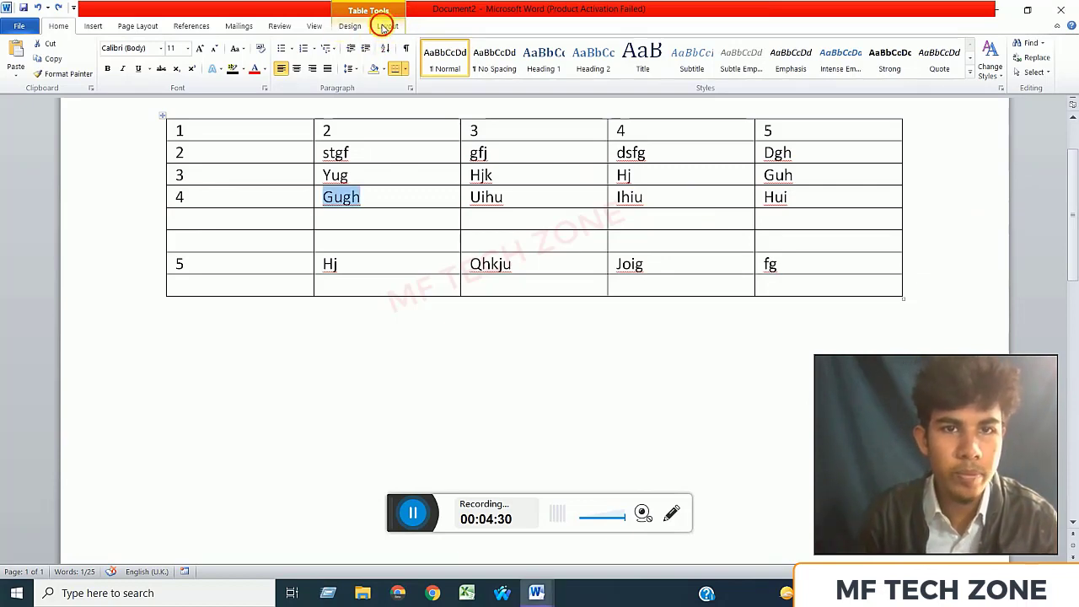
click(383, 27)
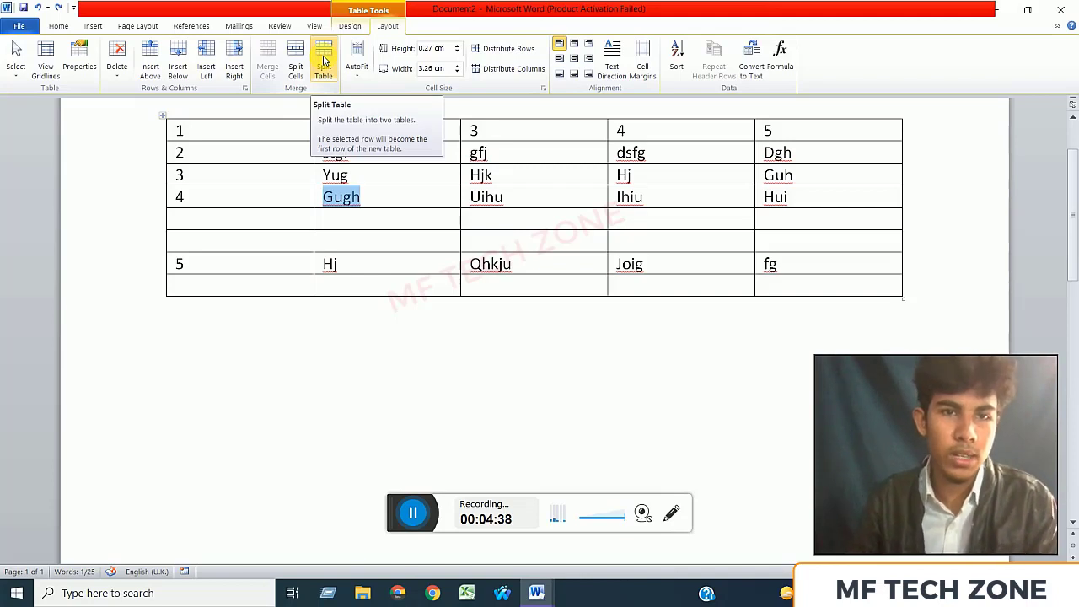
click(323, 60)
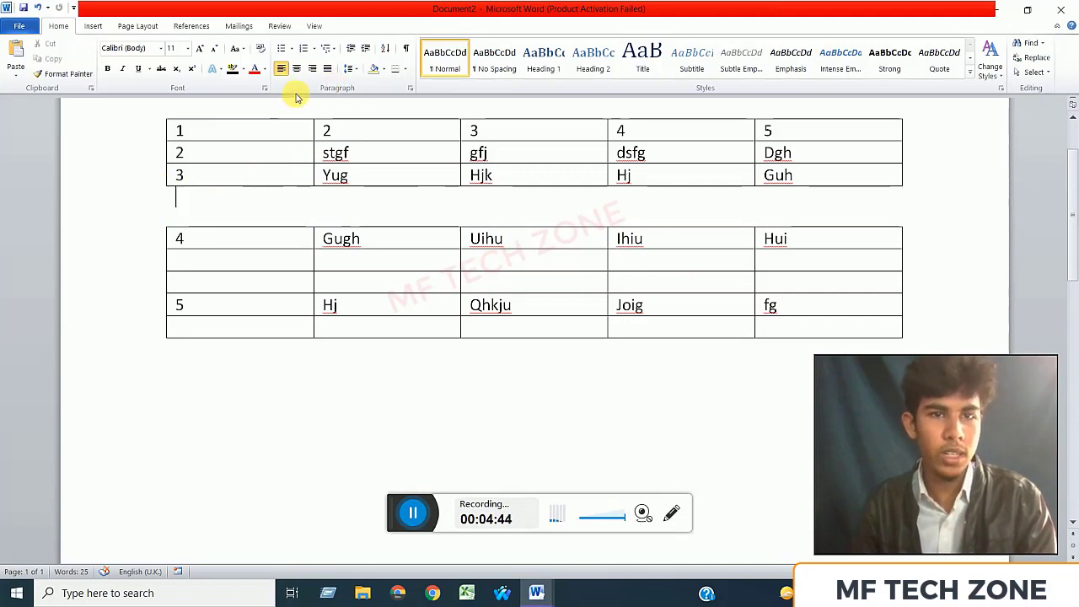
key(ctrl+z)
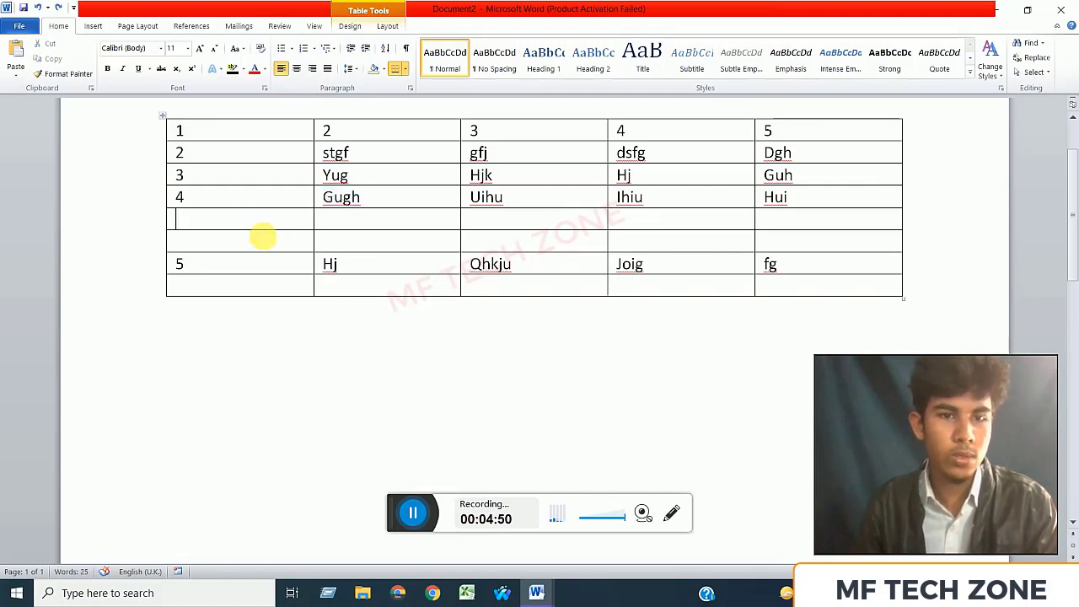
Split the first cell of the blank row below row 4 into 2 columns and 1 row.
click(388, 26)
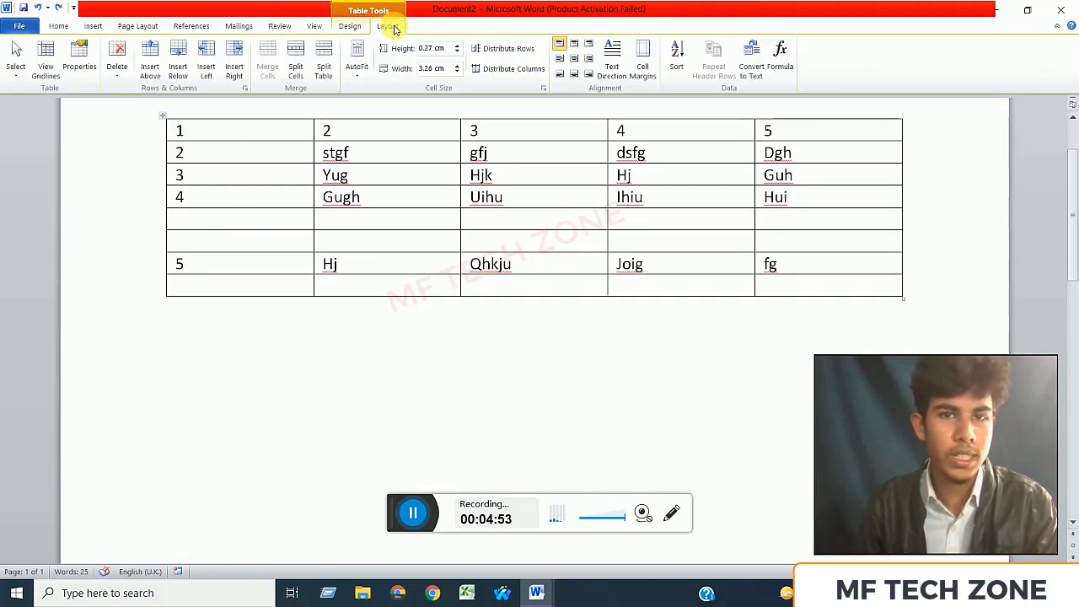
click(295, 58)
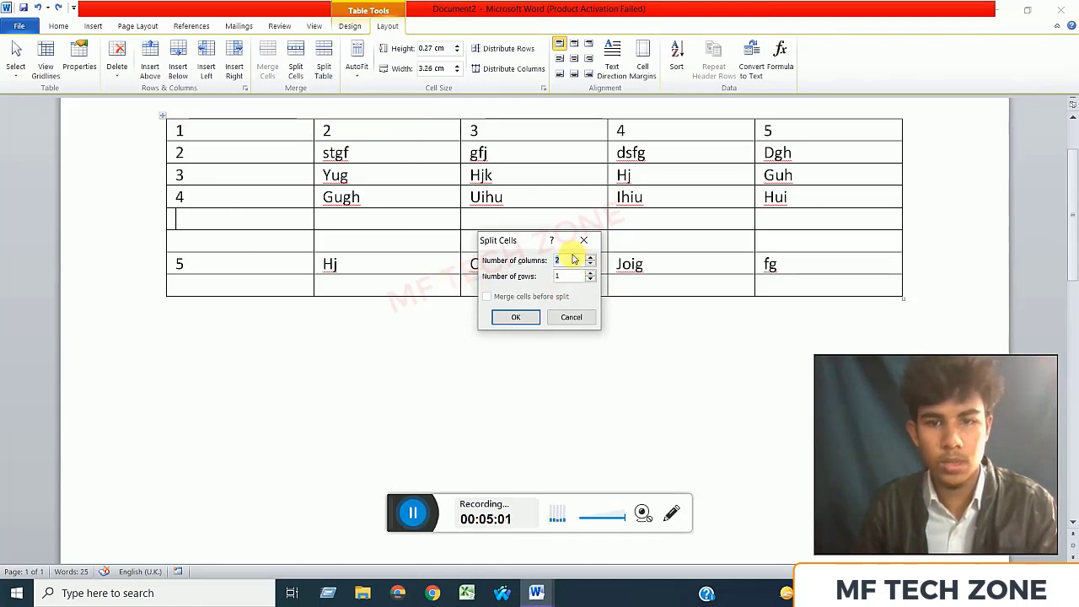
click(521, 317)
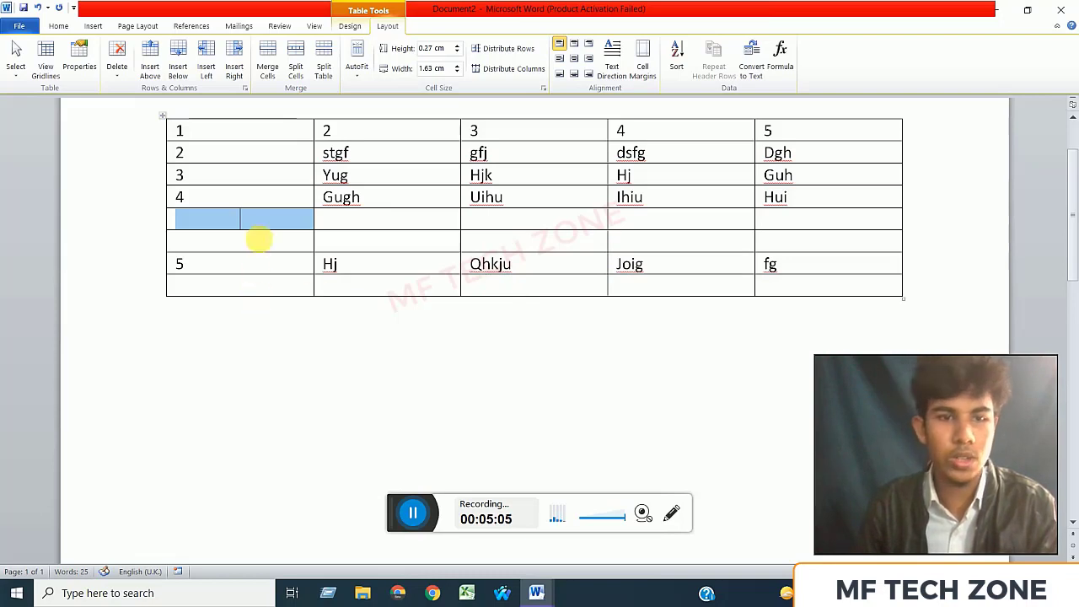
Split the cell under Gugh in the first blank row into 1 column and 2 rows.
click(247, 219)
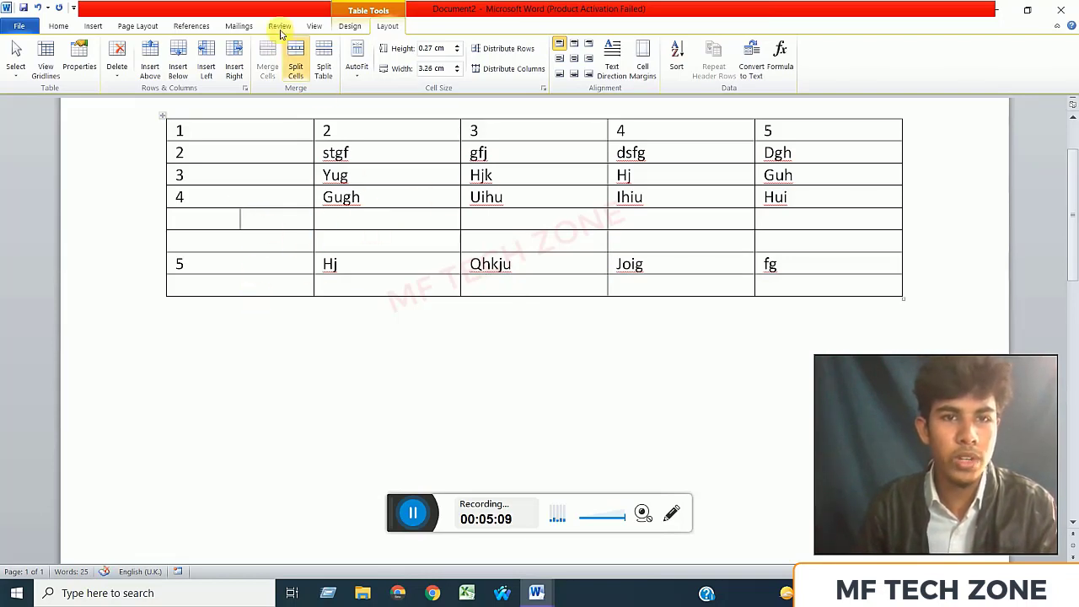
click(295, 72)
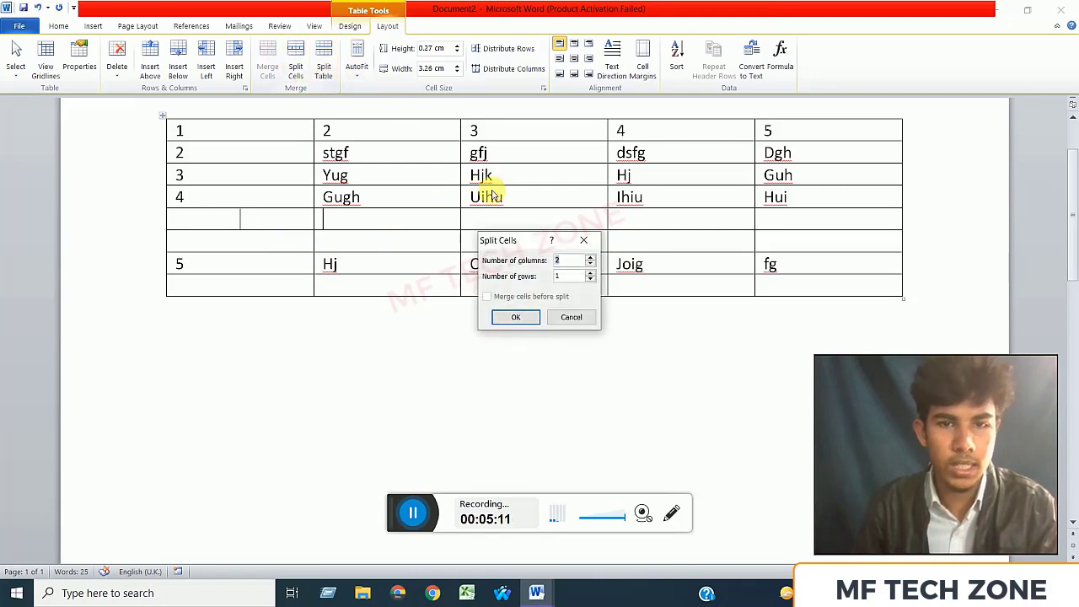
text(1)
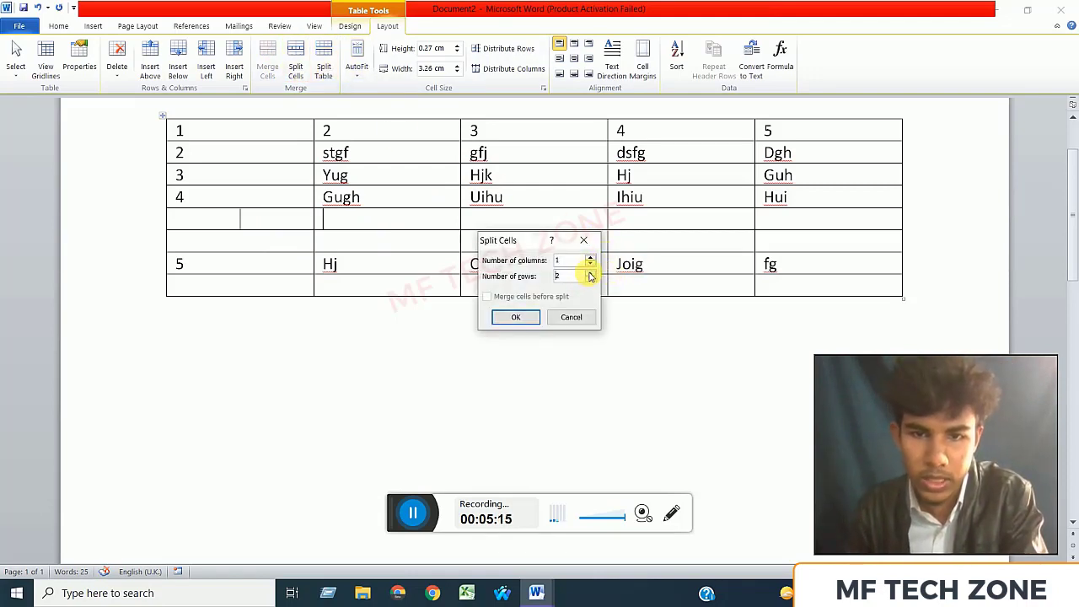
click(516, 319)
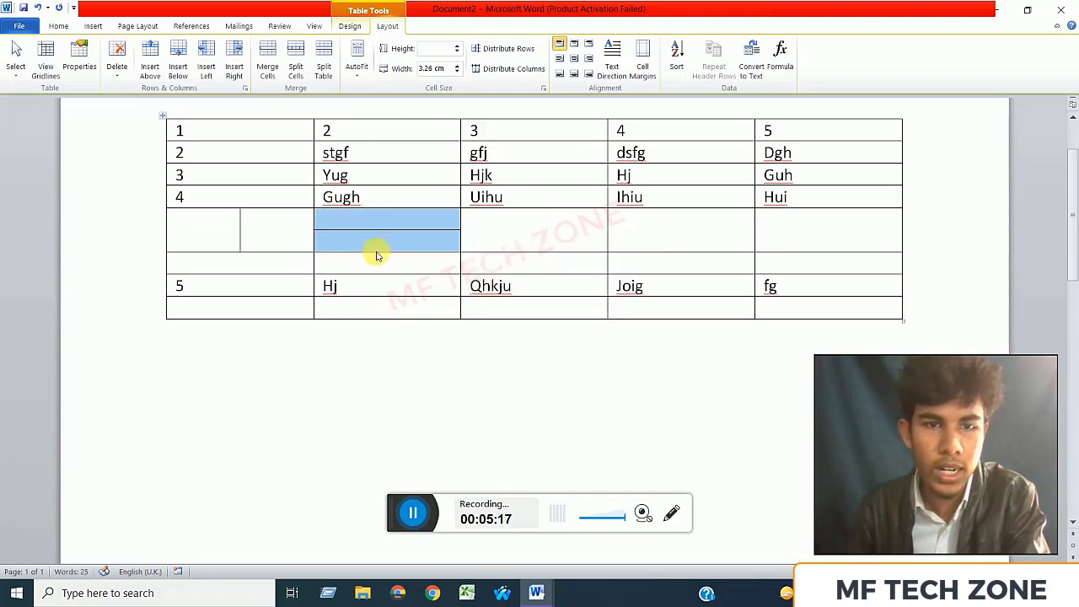
Fill the split cells below row 4 with fg and gfh side by side, and fgh above gh.
click(430, 222)
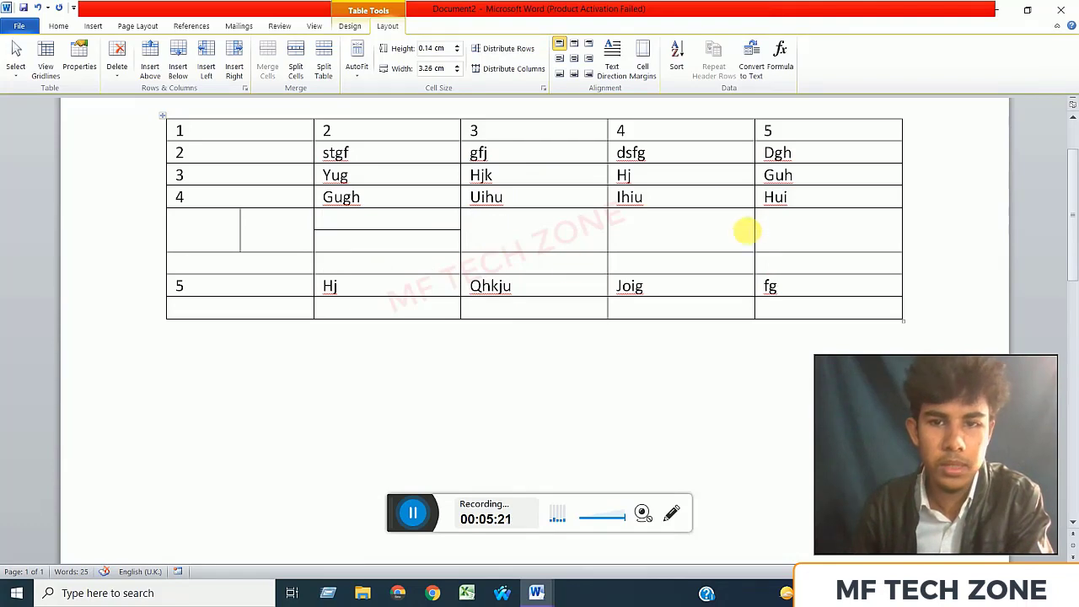
click(411, 221)
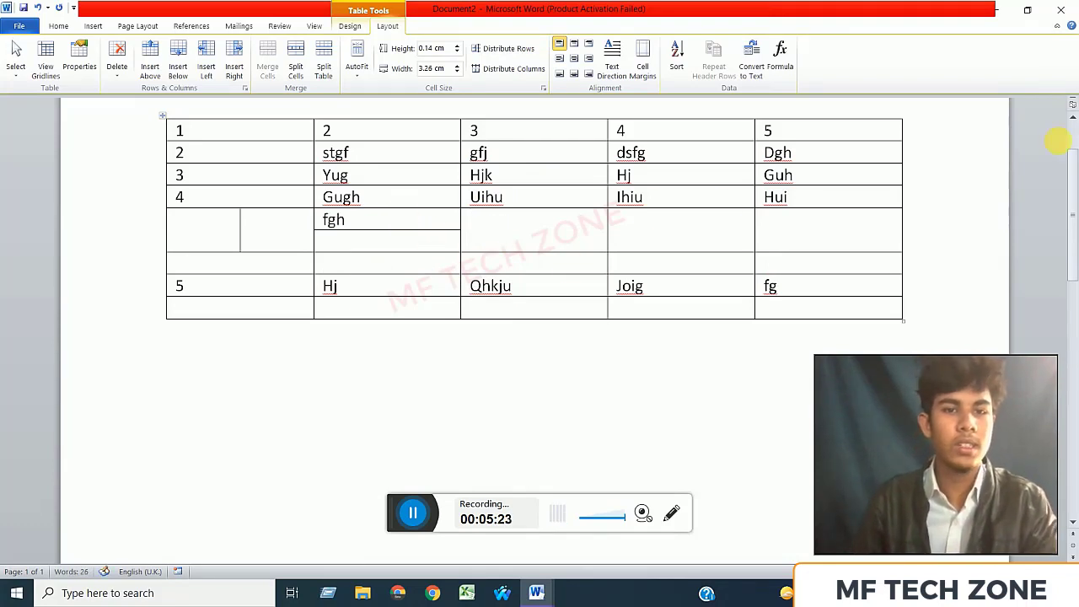
click(184, 226)
text(fg)
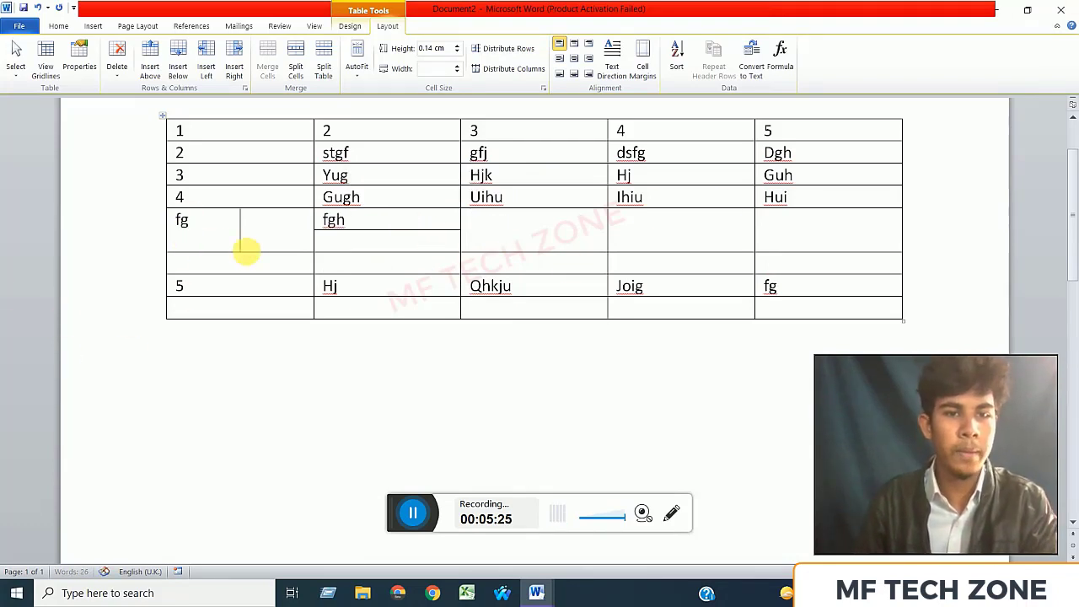
click(284, 242)
text(gfh)
click(327, 246)
text(g)
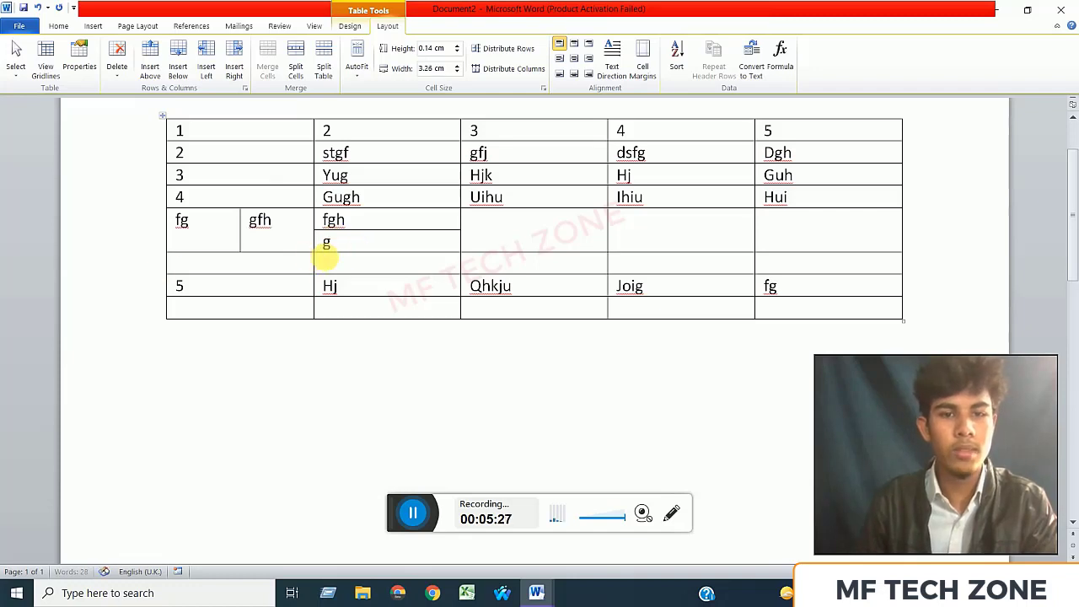
text(h)
Enter fgh, dgh and dfgh in the remaining three cells of the row below row 4.
click(511, 233)
text(fgh)
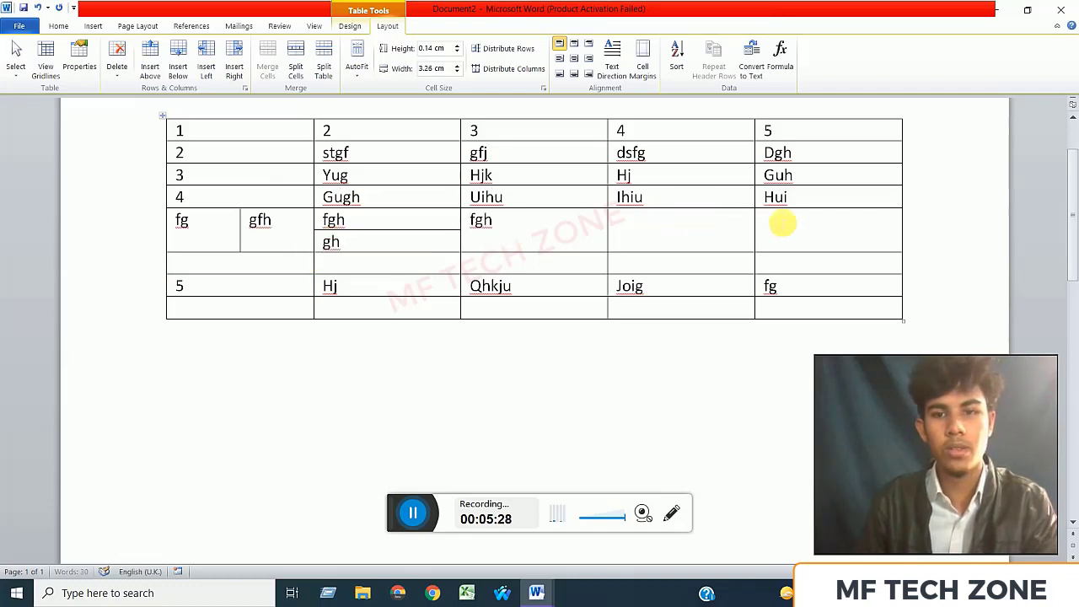
click(694, 233)
click(802, 219)
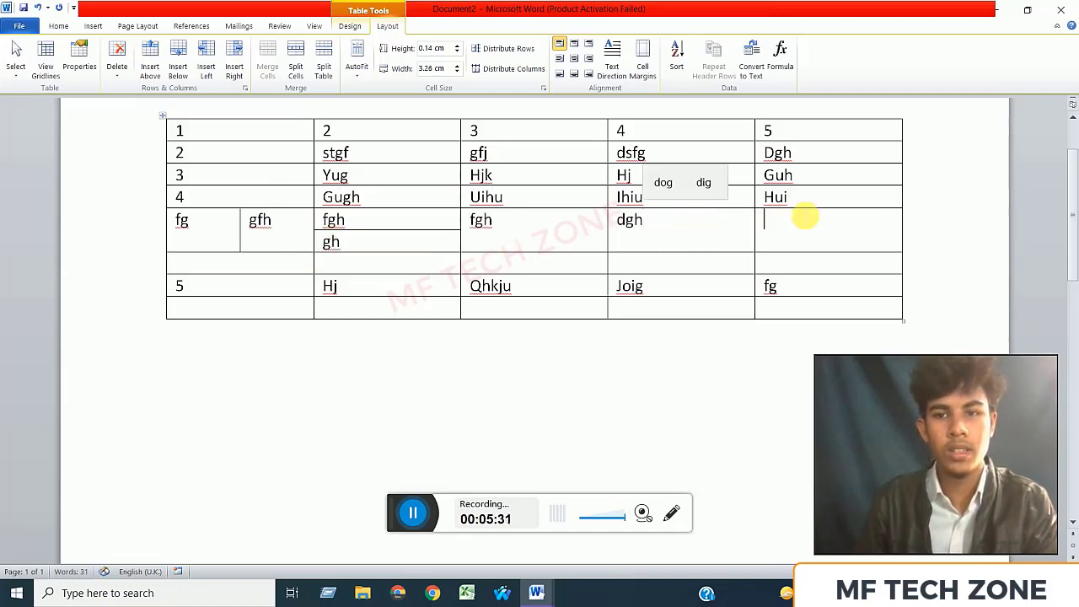
text(dfgh)
Delete the upper line of the newly filled row, and delete its two narrow first cells by shifting cells left.
drag(934, 232, 207, 246)
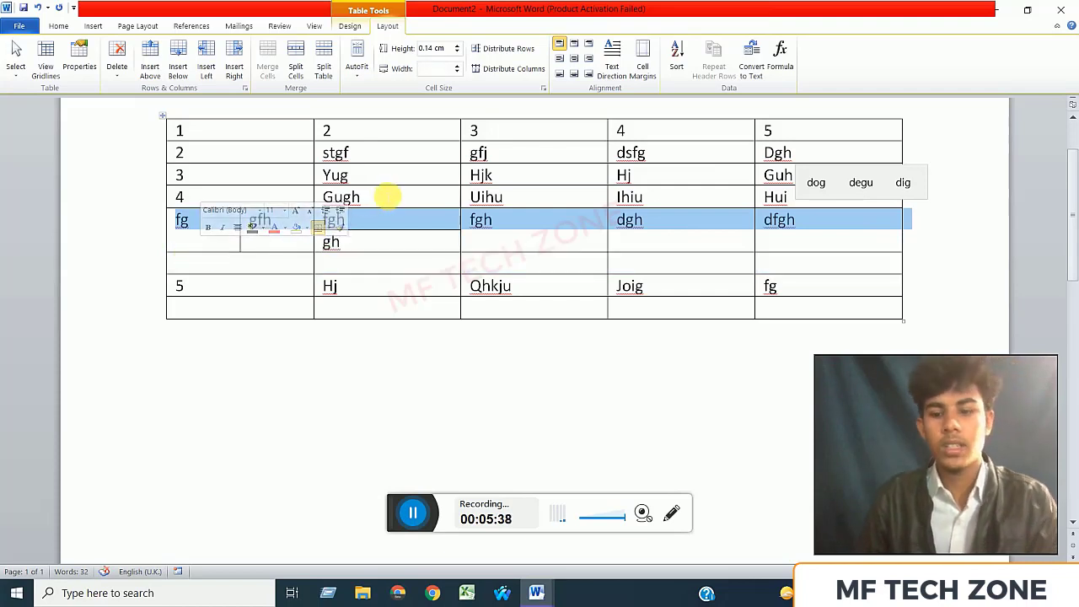
key(BackSpace)
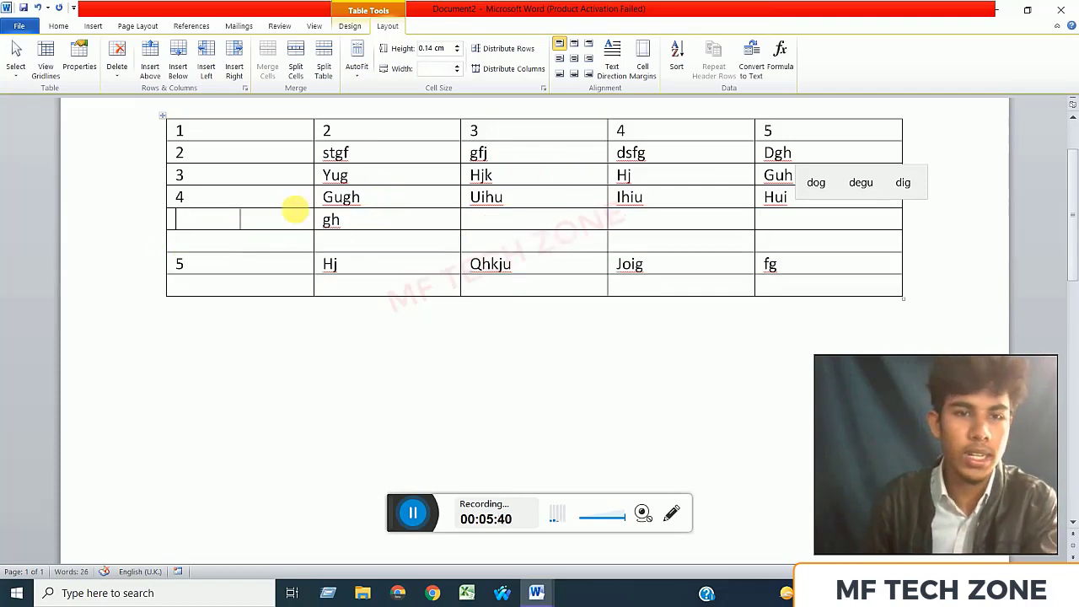
drag(265, 226, 171, 221)
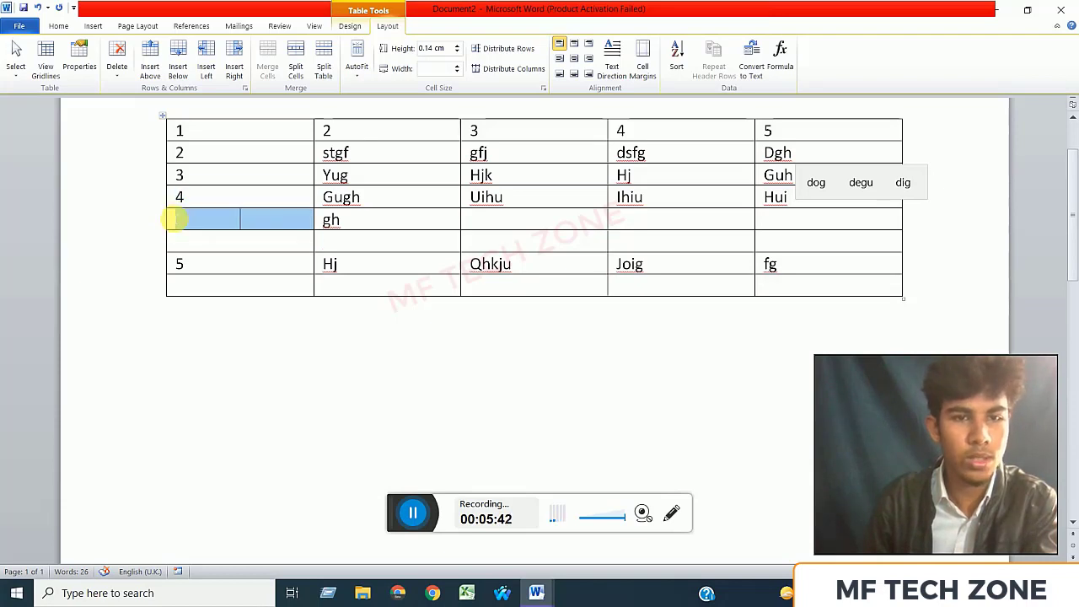
key(BackSpace)
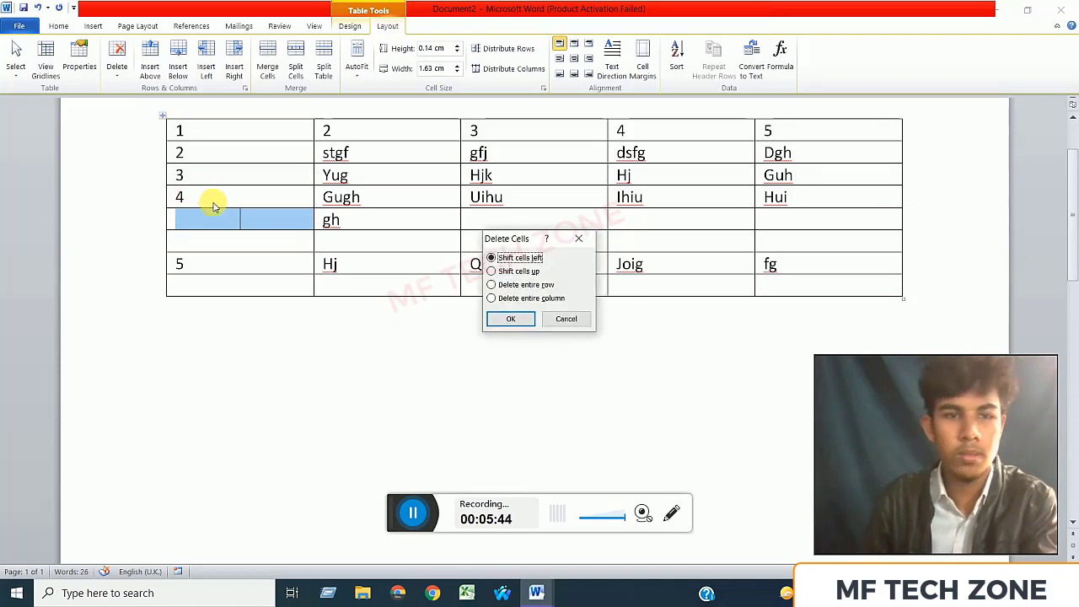
click(513, 319)
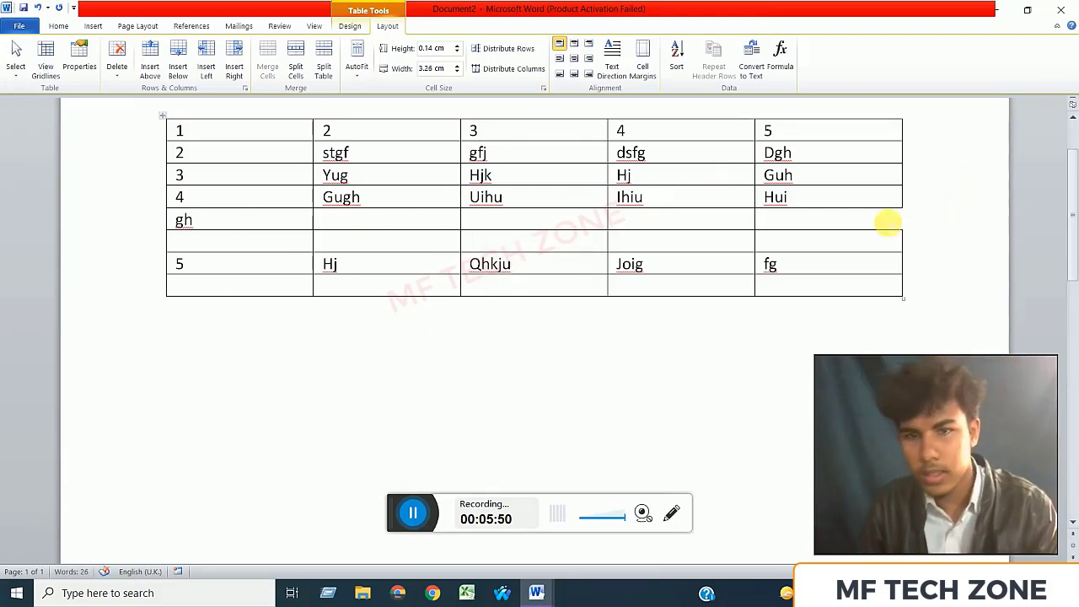
Undo the row and cell deletions and part of the last entry, leaving d in the row's last cell.
key(ctrl+z)
key(ctrl+z)
key(ctrl+z)
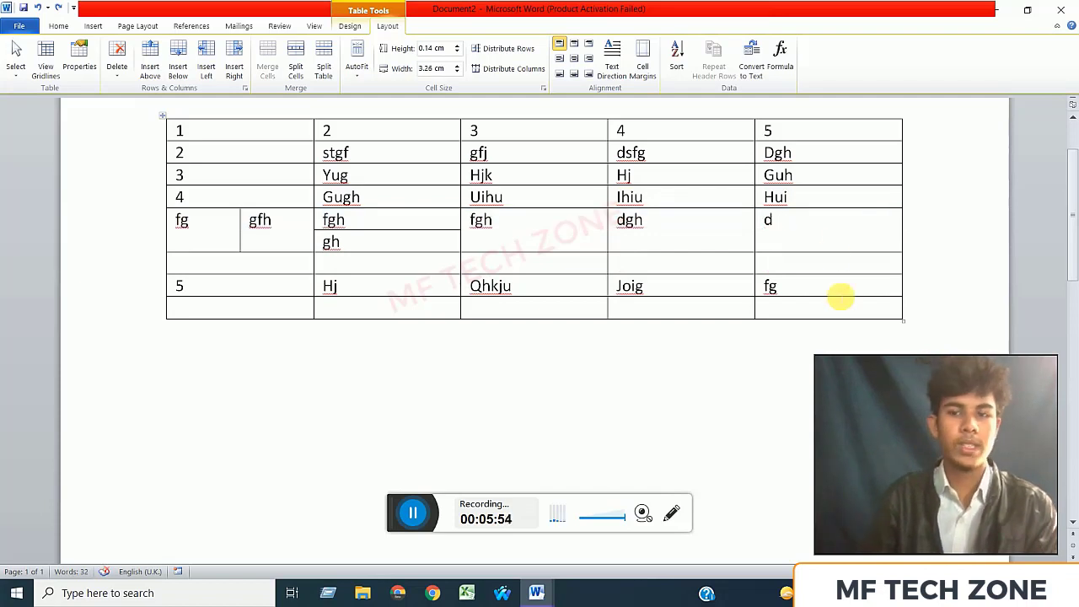
click(413, 513)
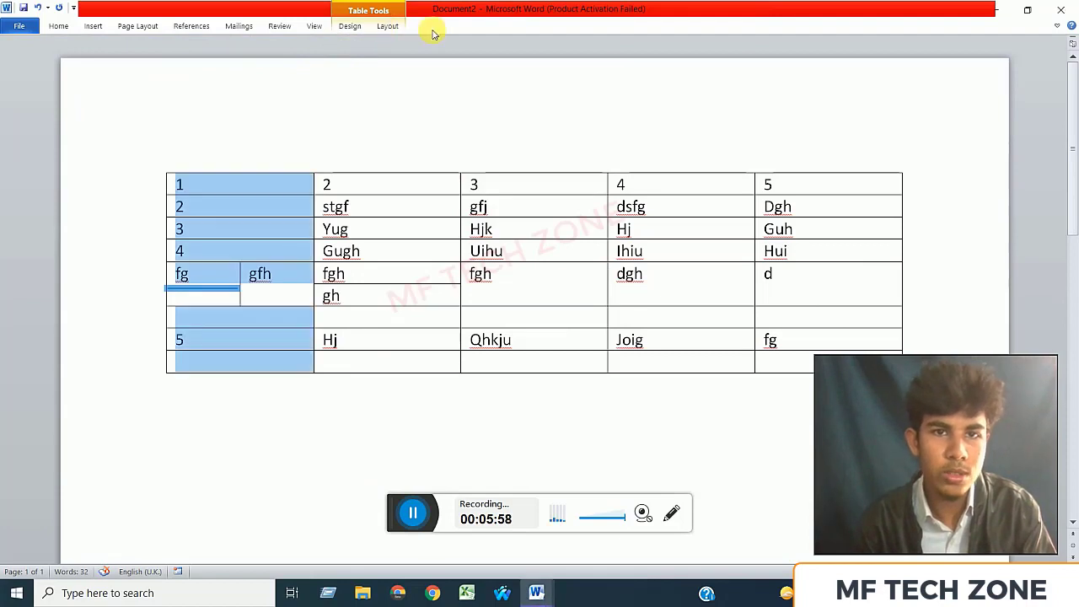
Draw a vertical straight line about 4.6 cm long through the middle of the table's second column.
click(381, 27)
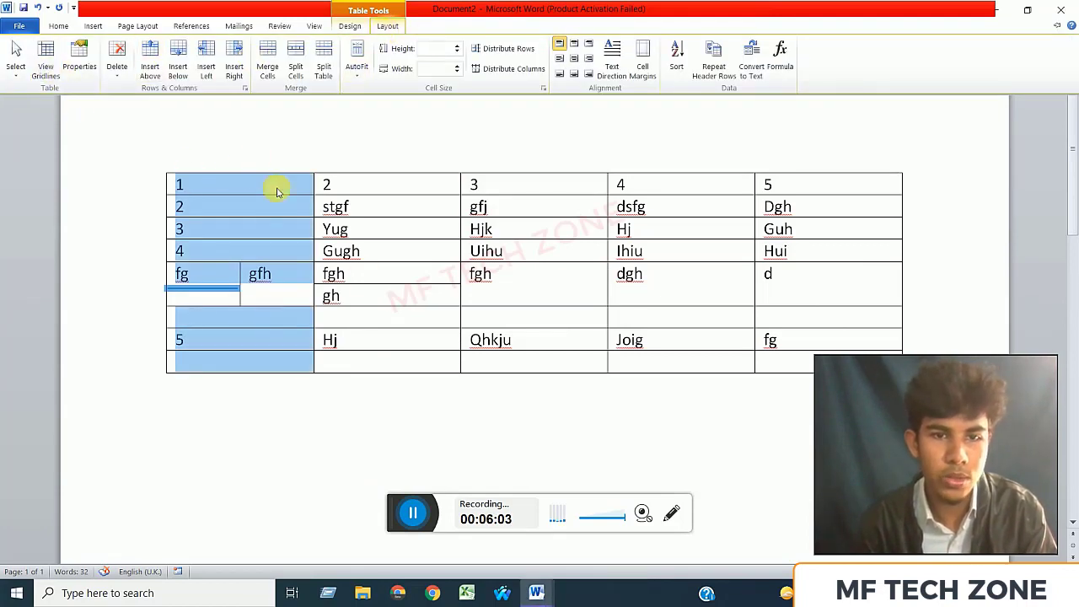
click(59, 26)
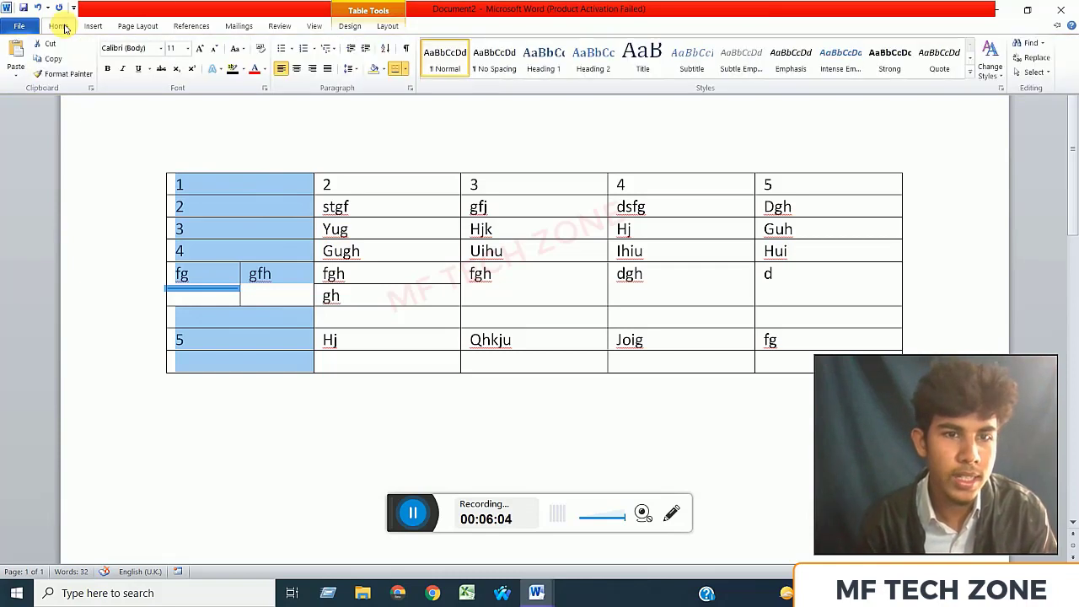
click(93, 26)
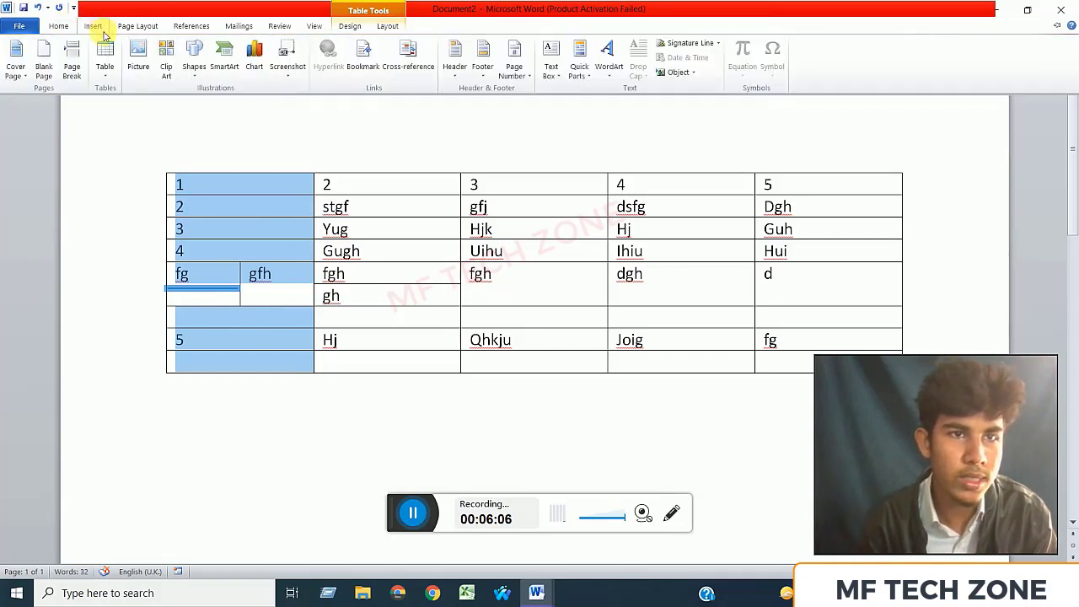
click(196, 66)
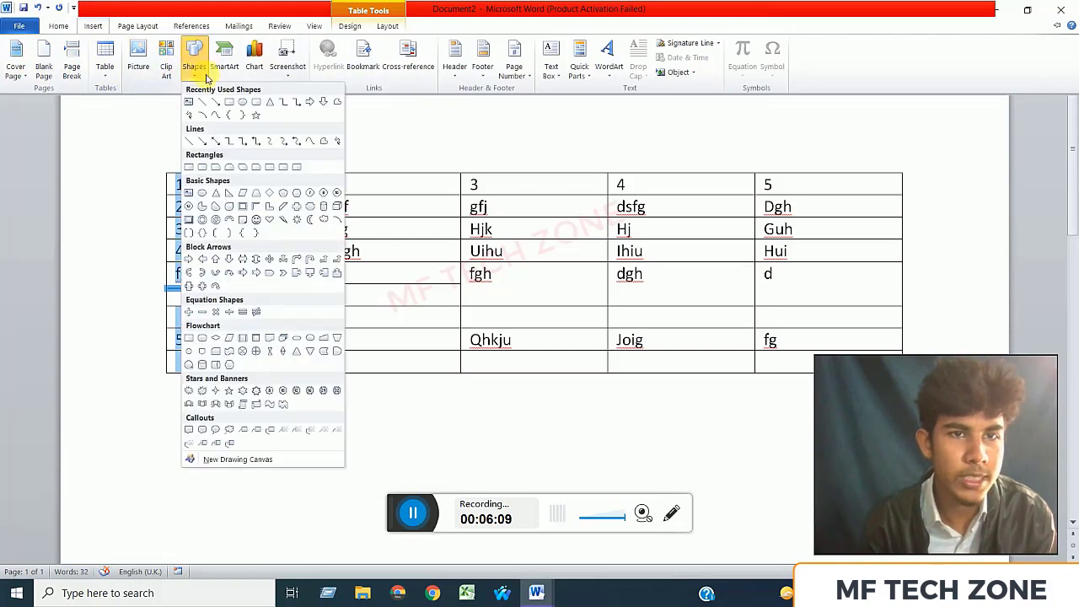
click(189, 141)
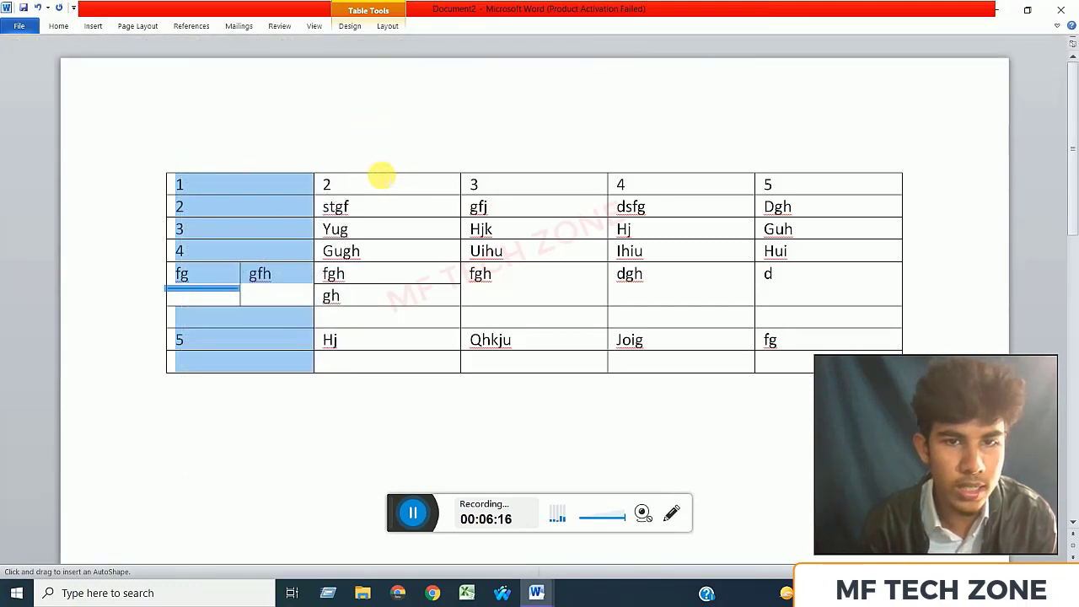
drag(381, 175, 384, 380)
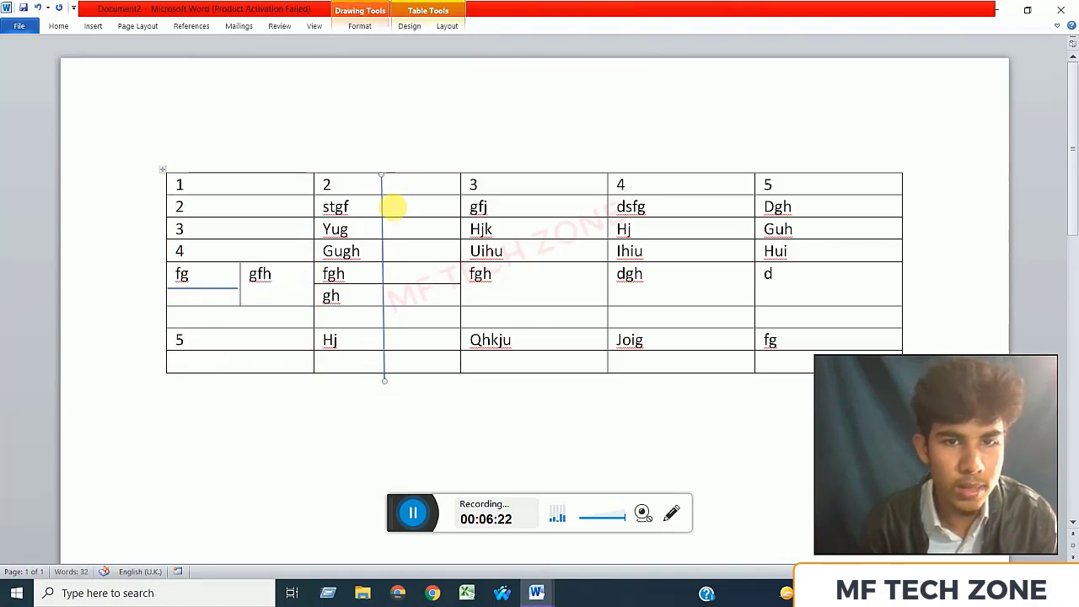
Apply the thin black preset line style to the vertical line in the second column.
click(381, 197)
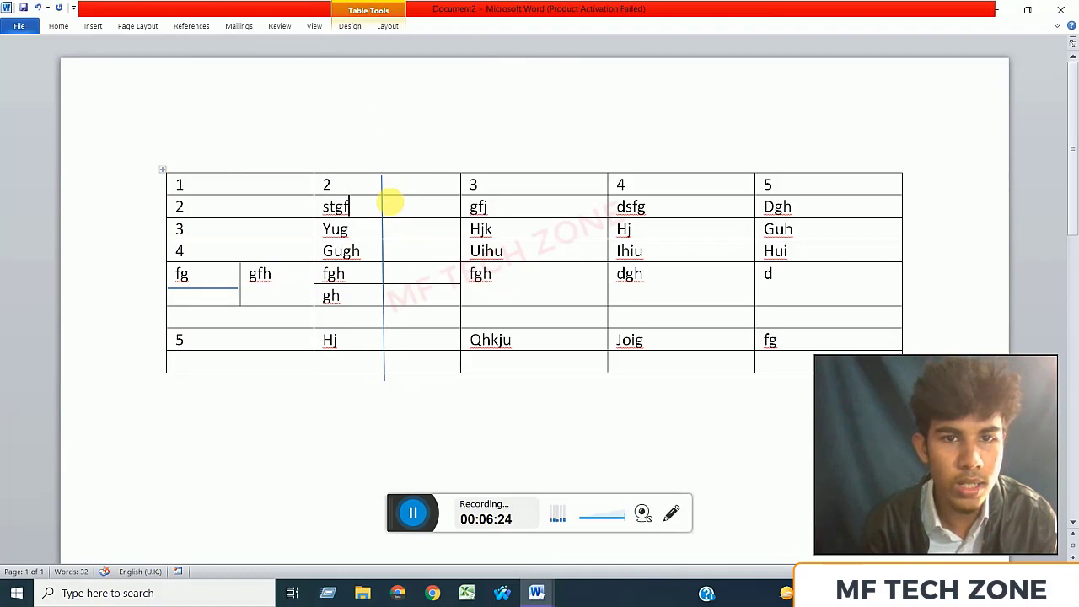
click(386, 211)
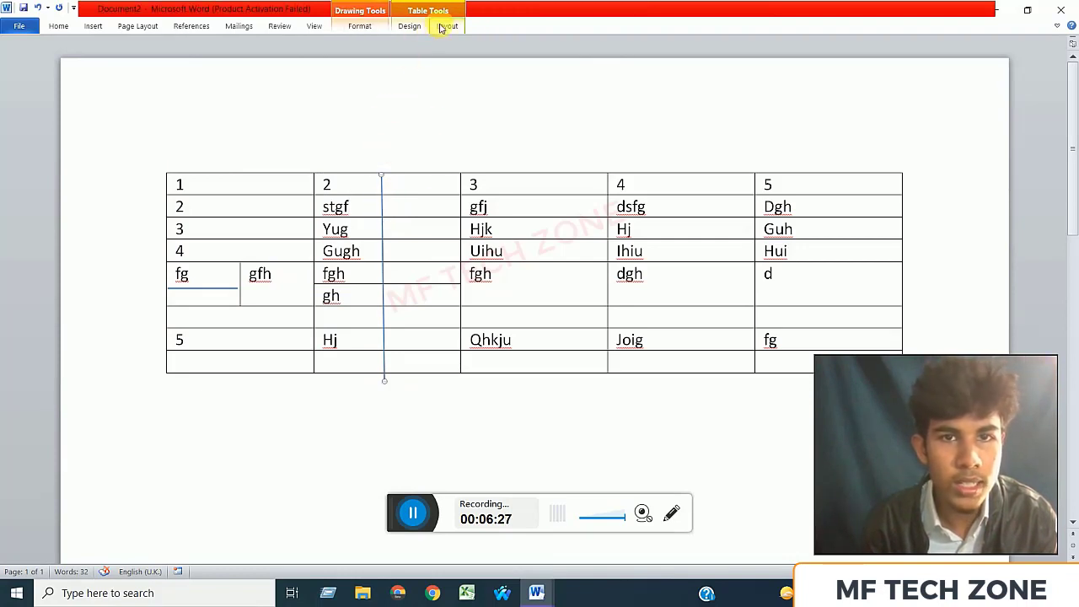
click(359, 26)
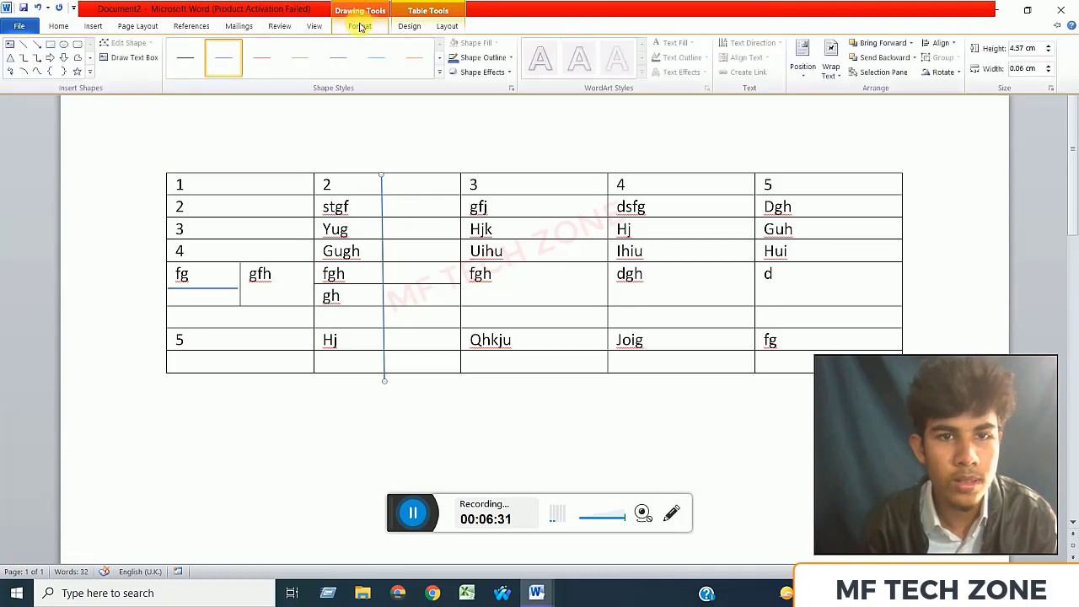
click(195, 60)
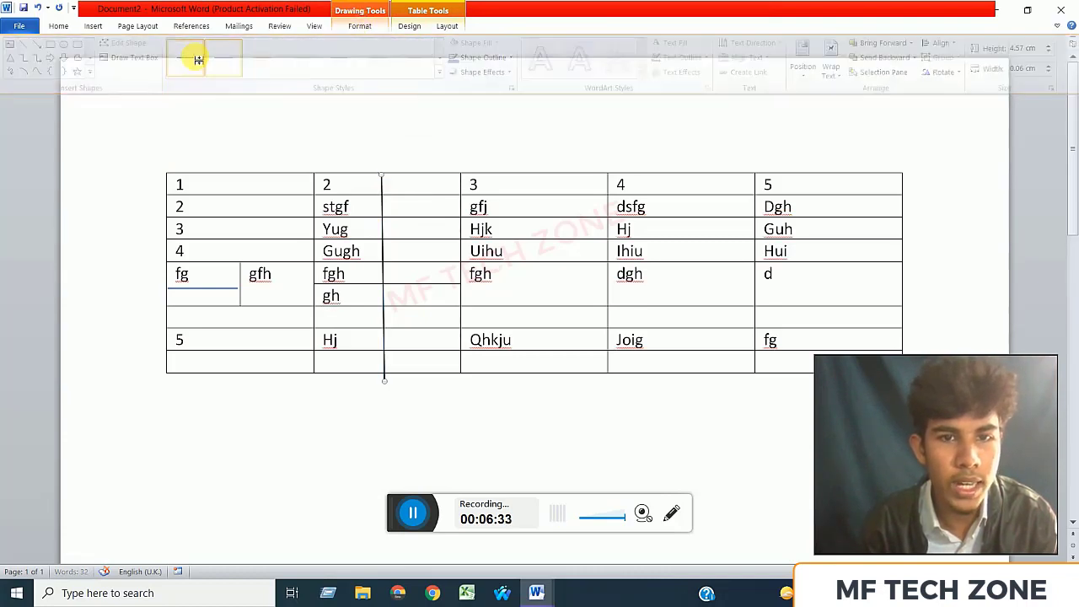
click(359, 26)
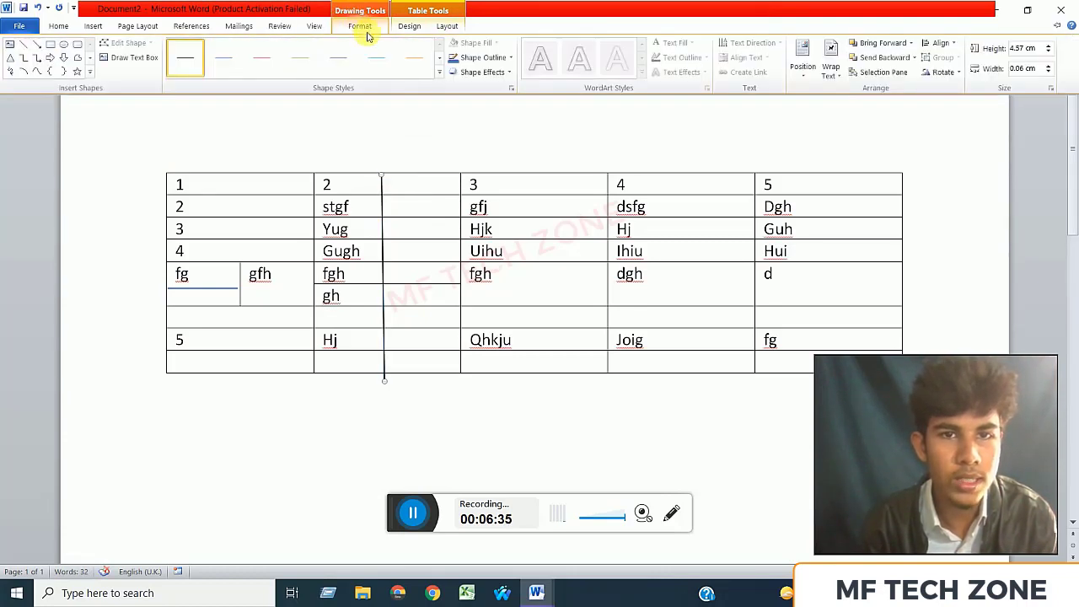
click(440, 72)
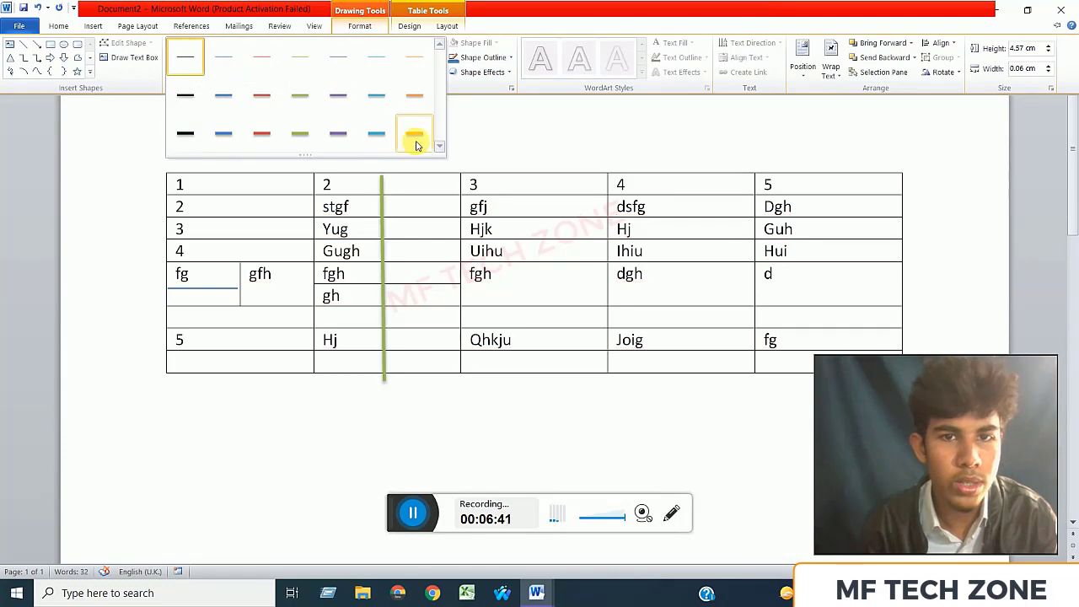
click(455, 145)
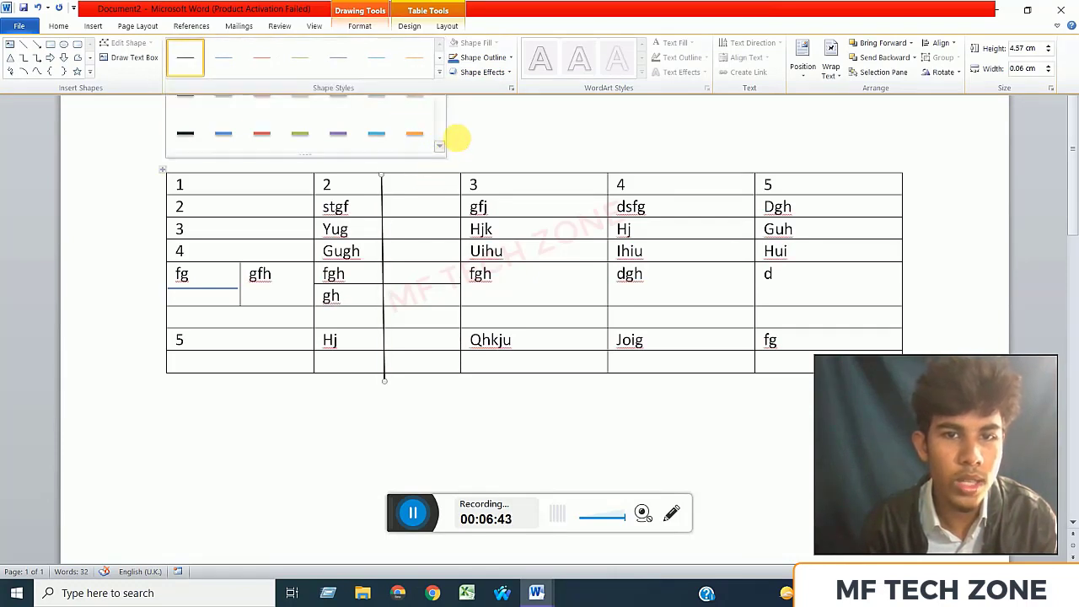
click(413, 190)
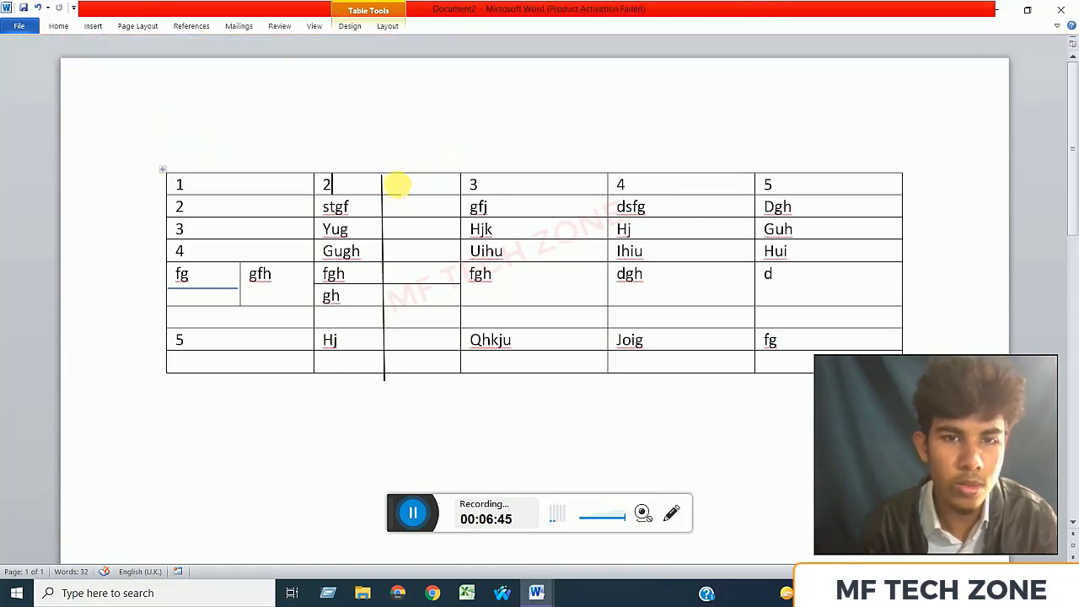
Insert a small text box in the first row's second cell, between the vertical line and column 3.
click(59, 24)
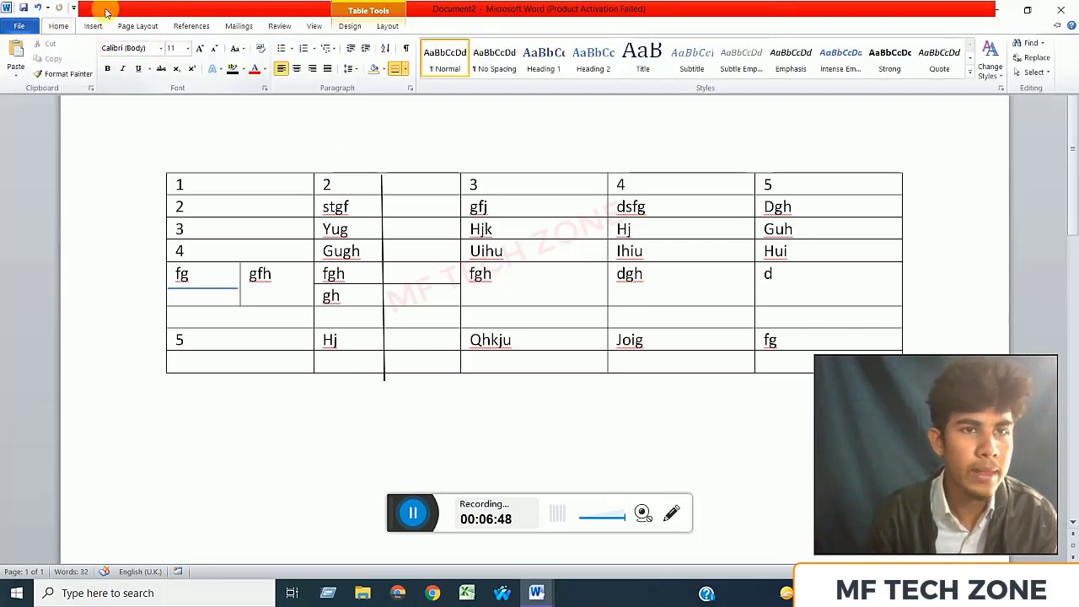
click(94, 26)
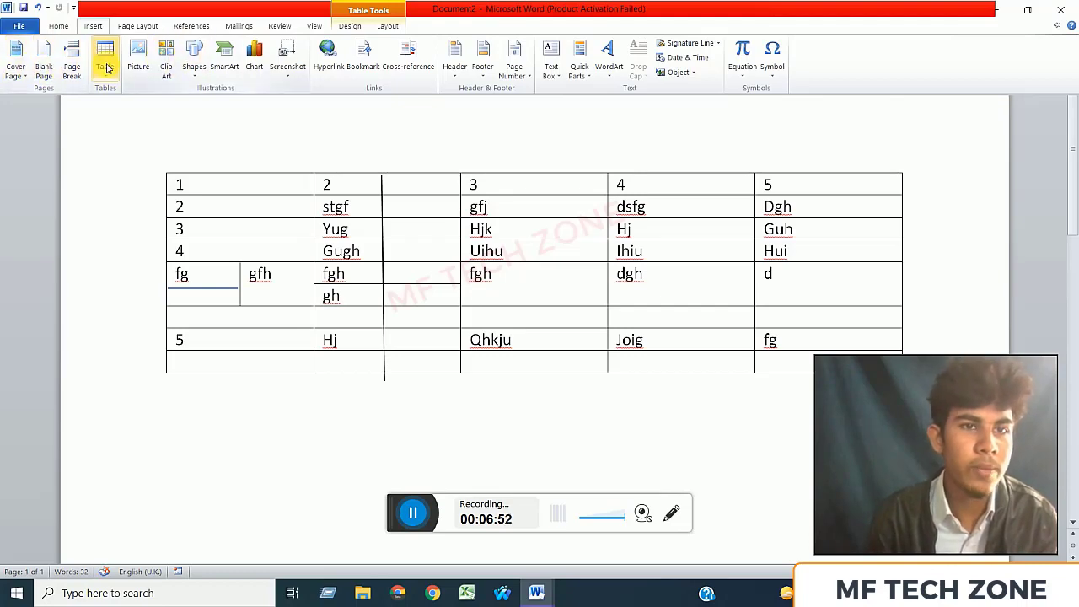
click(197, 59)
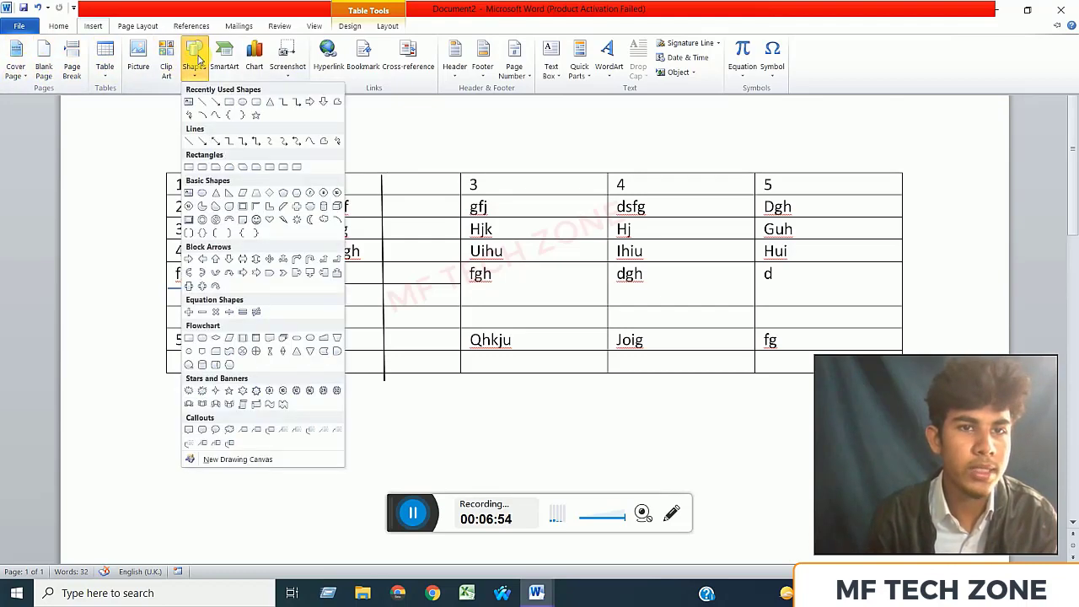
click(187, 102)
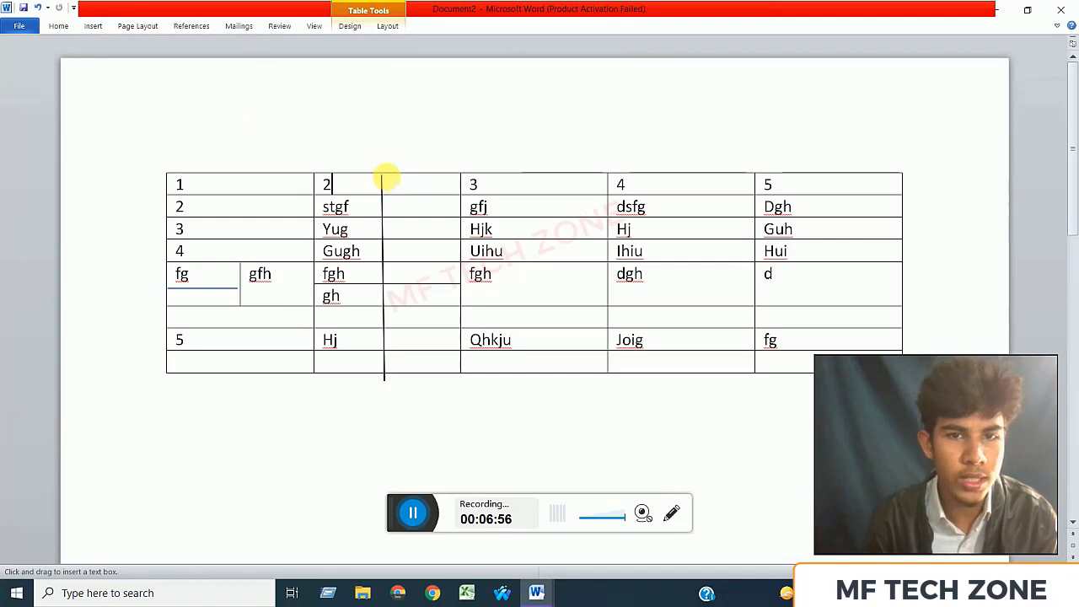
drag(396, 192, 458, 192)
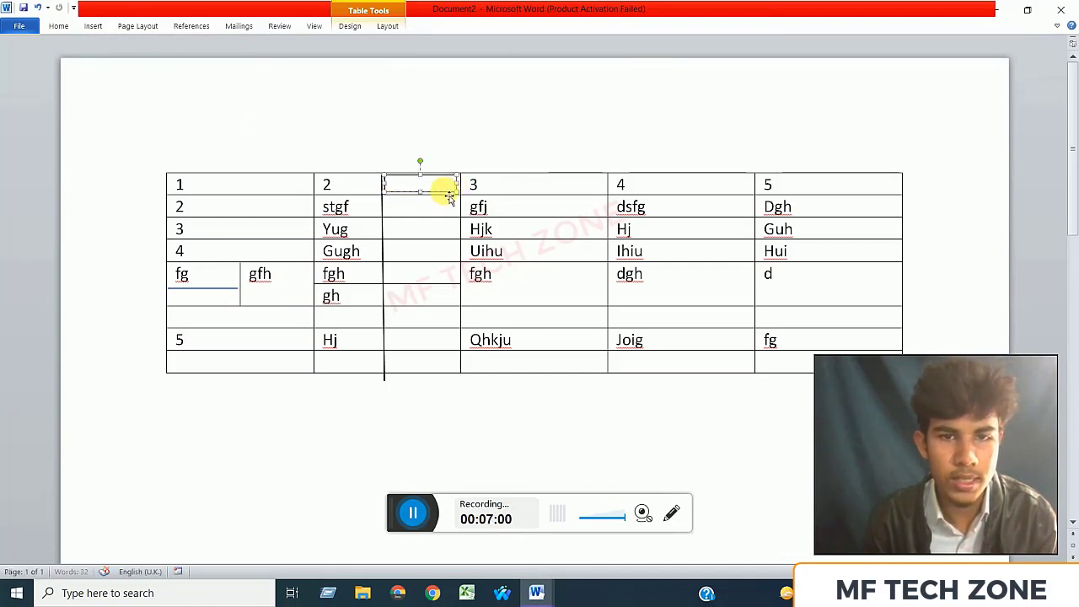
Enter gdhdhghh in the first row's text box and enlarge the box down over the neighbouring cells of column 3.
click(414, 173)
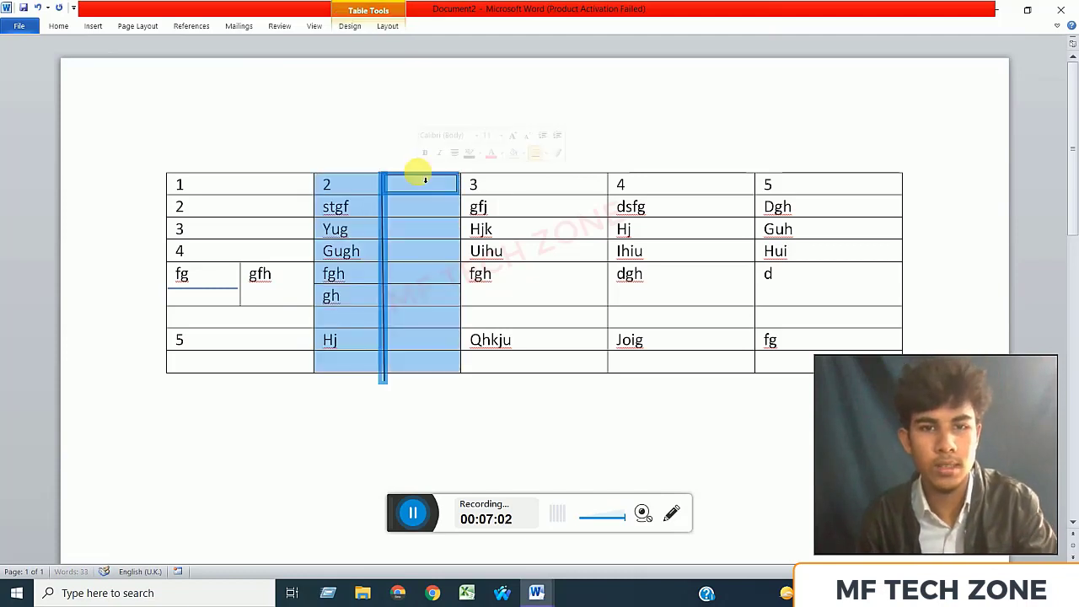
click(415, 181)
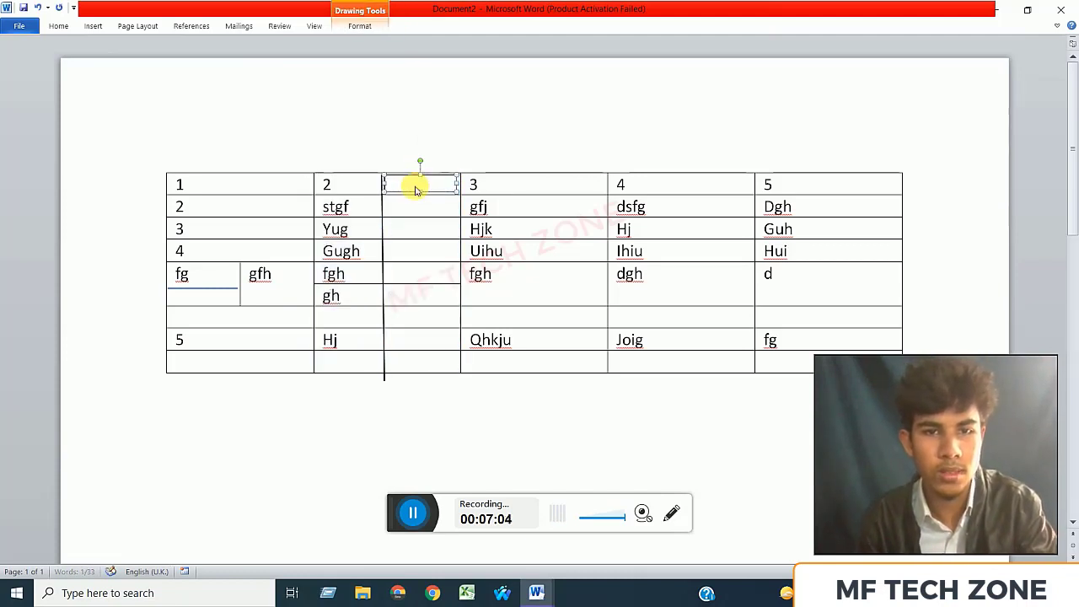
click(492, 104)
double_click(423, 191)
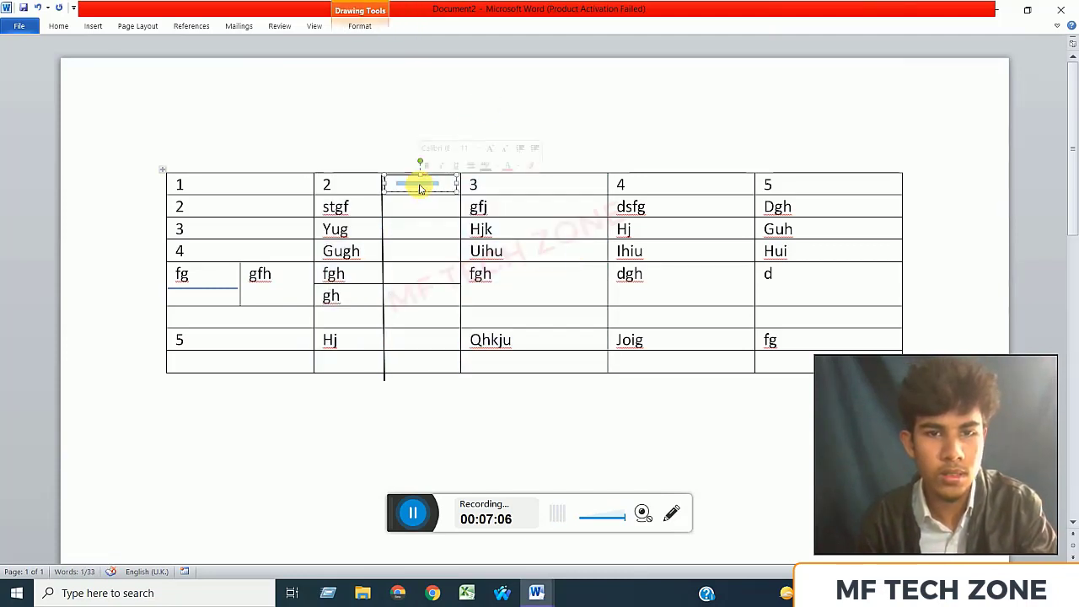
click(420, 188)
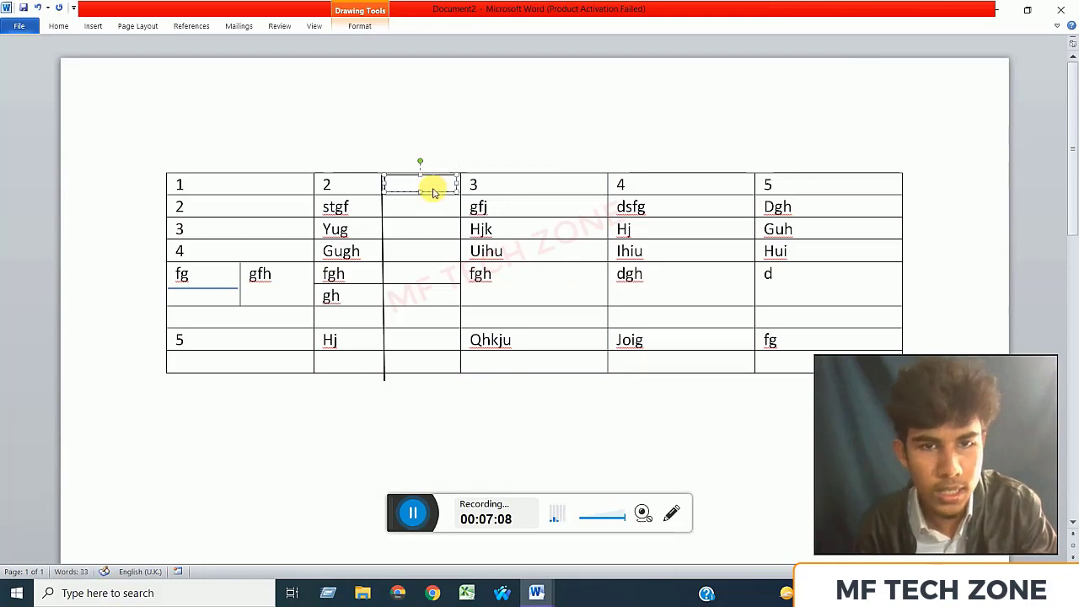
drag(460, 195, 531, 280)
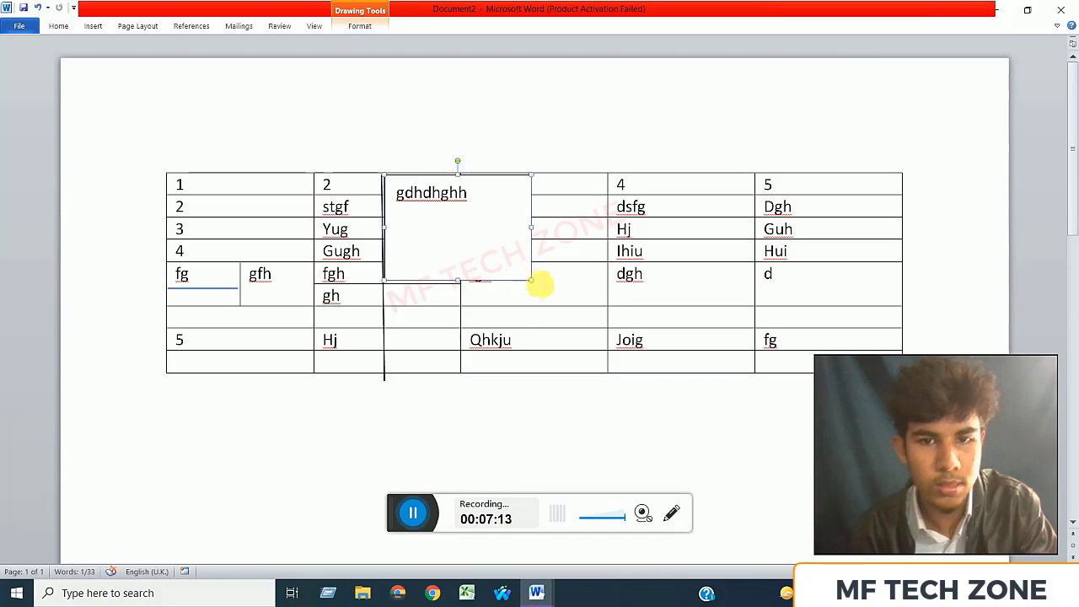
Reduce the font size of gdhdhghh in the text box to 10.
click(479, 209)
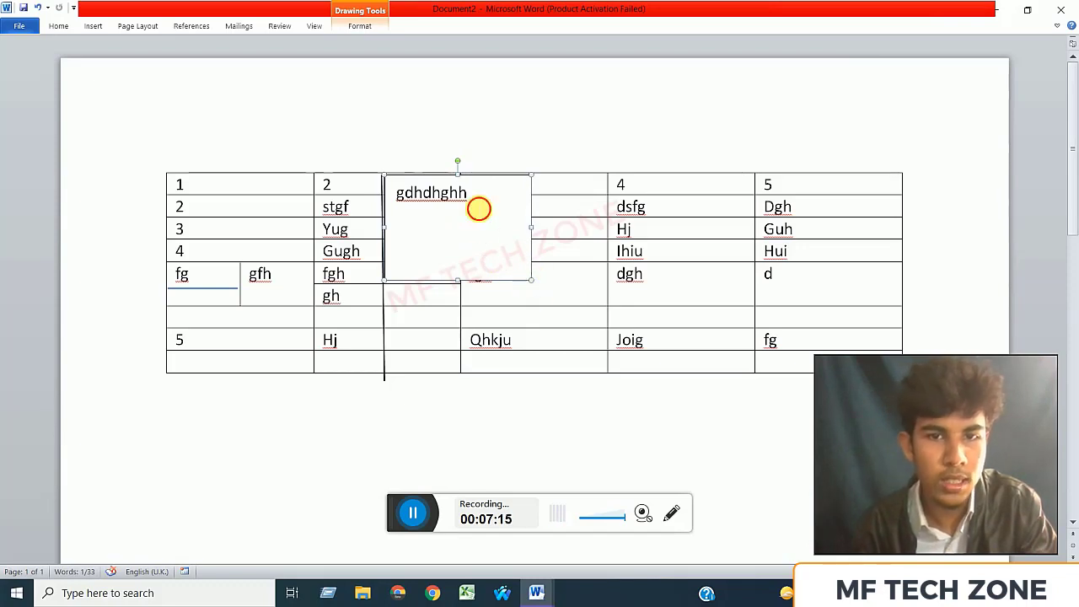
drag(479, 206, 324, 184)
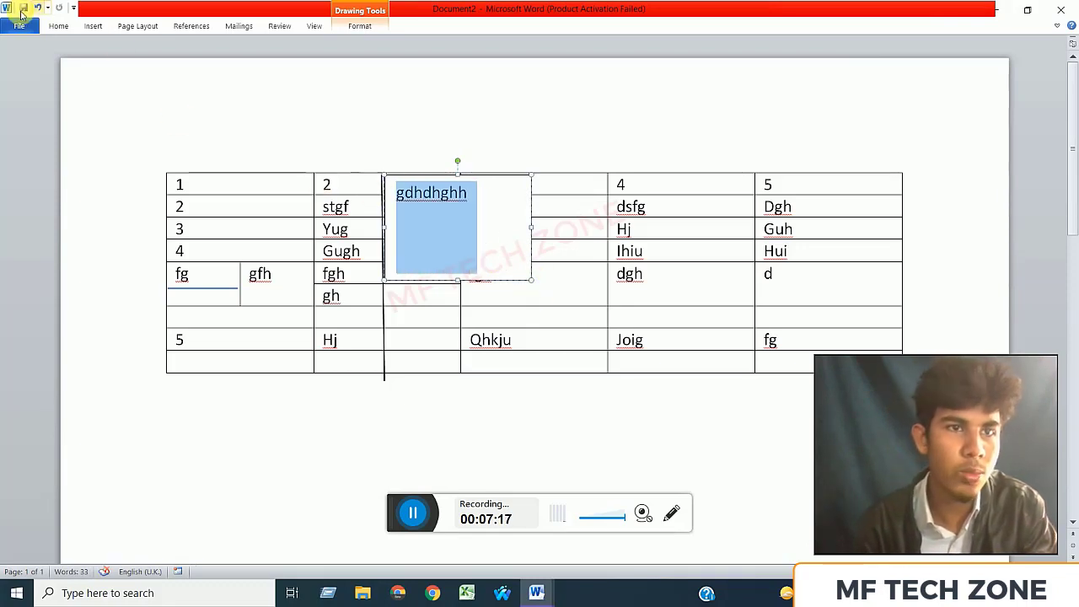
click(62, 28)
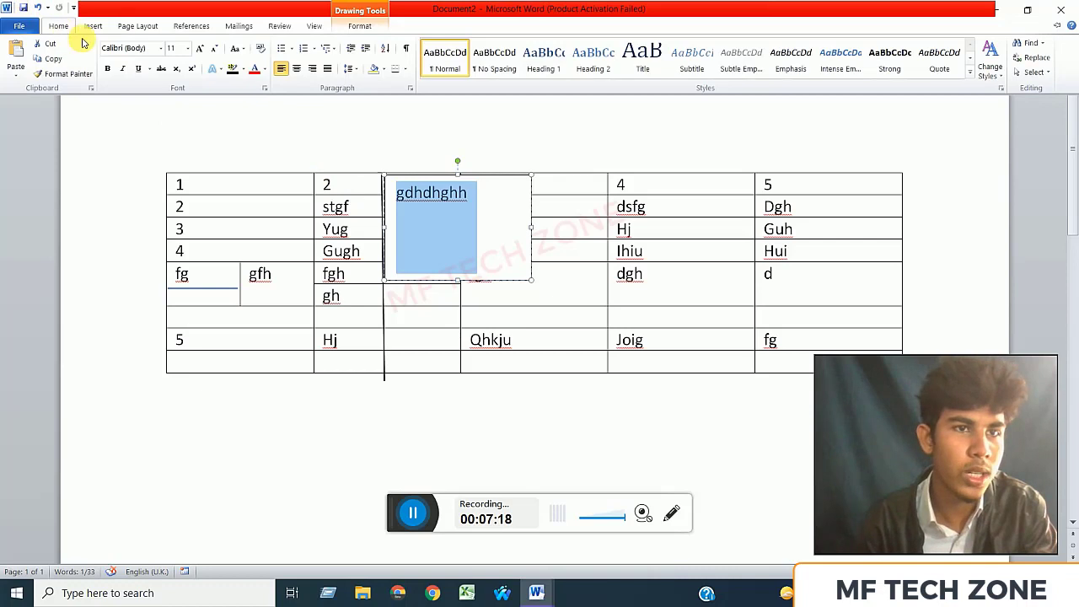
click(213, 51)
double_click(213, 52)
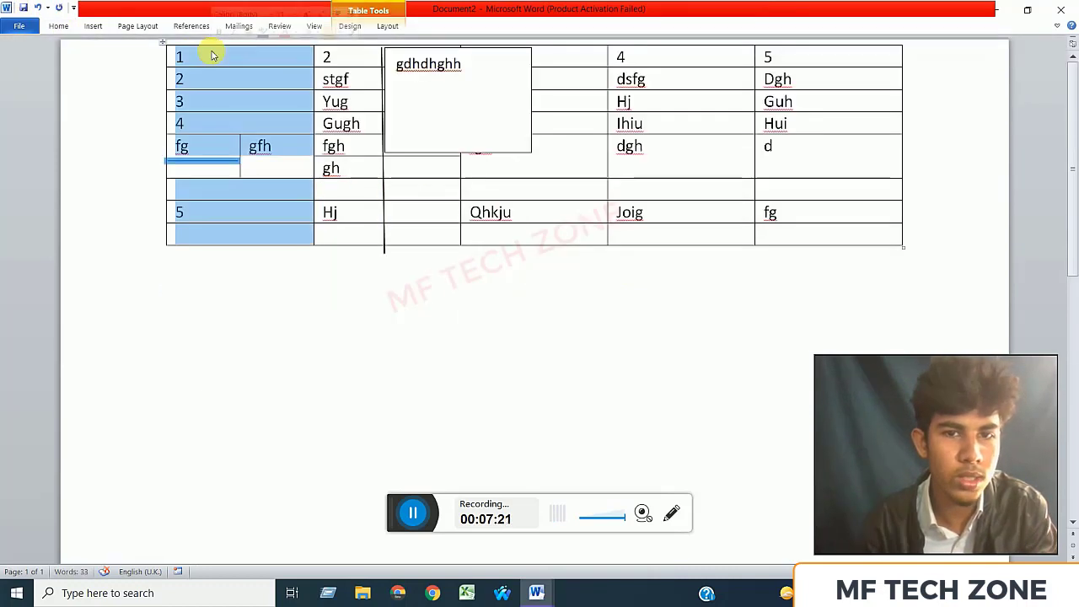
Select all the text in the text box and shrink its font further.
click(458, 83)
key(ctrl+a)
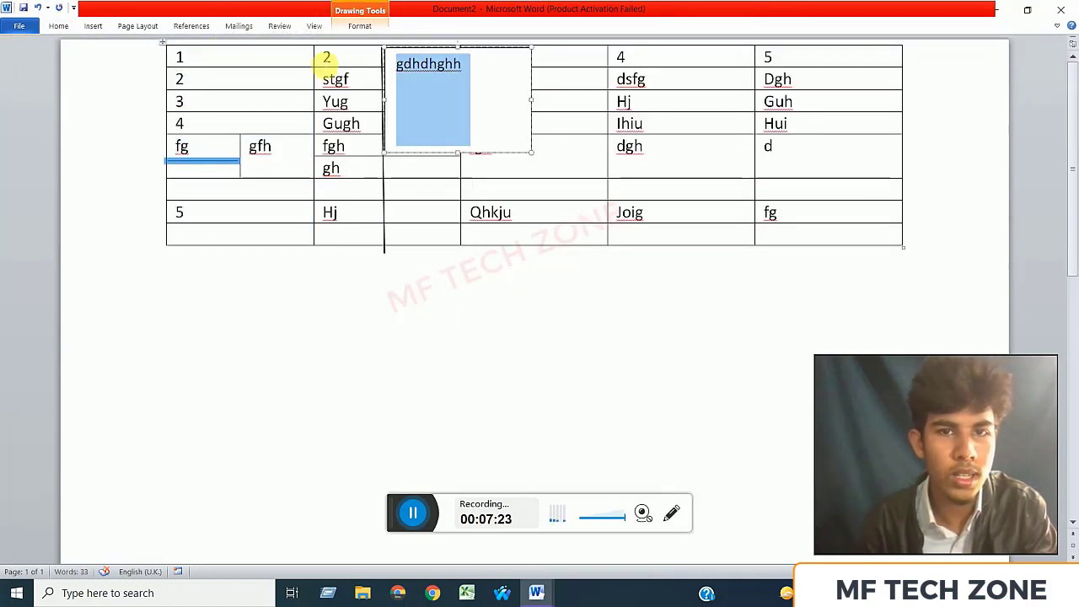
click(72, 27)
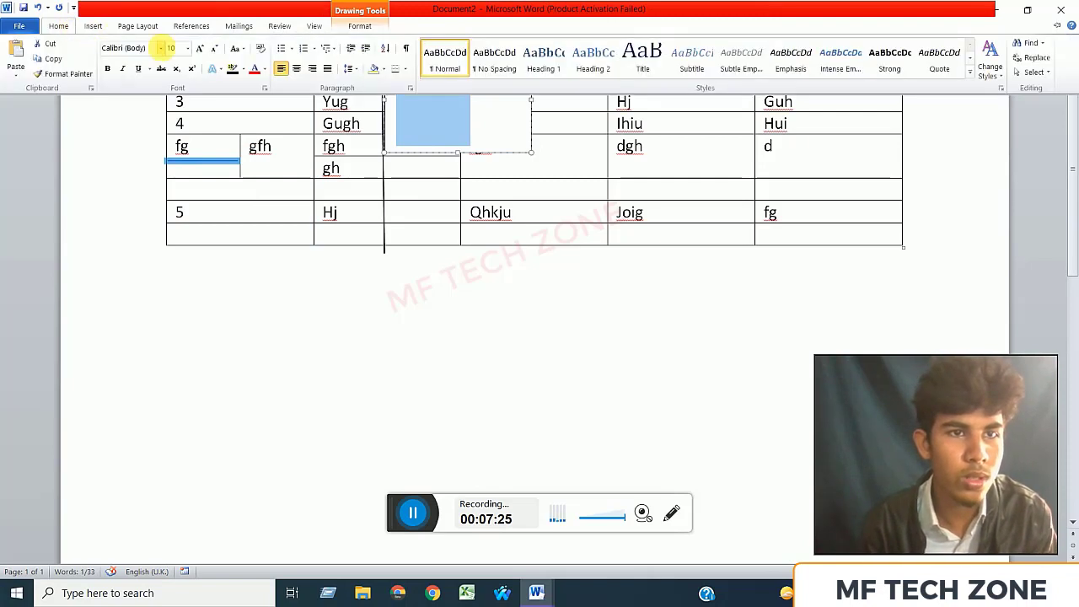
click(216, 47)
click(214, 42)
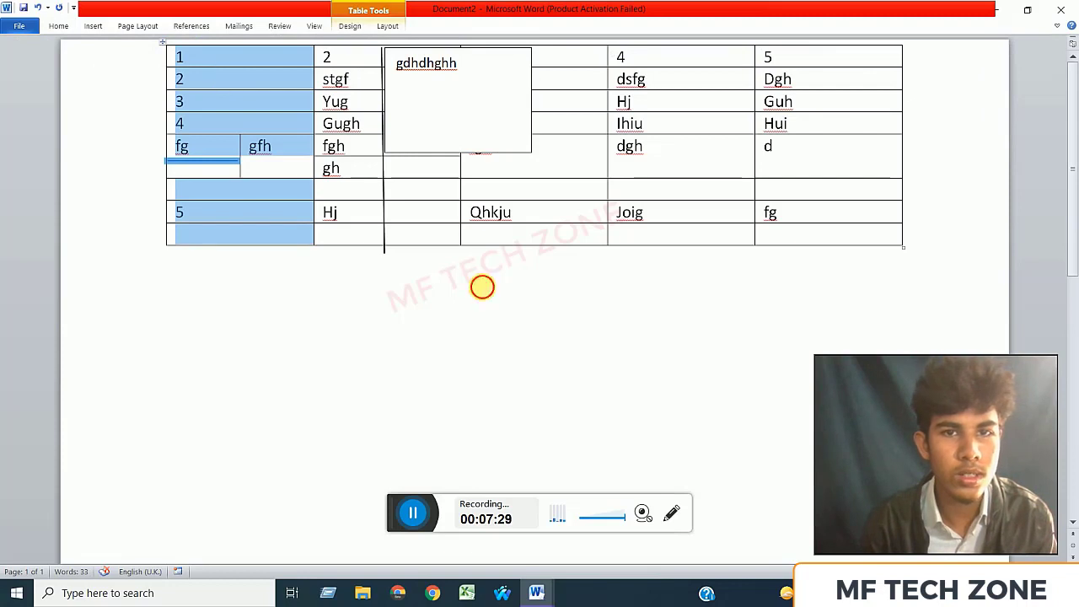
Shrink the text box so that it fits closely around gdhdhghh in the first row.
click(494, 149)
mouse_move(535, 157)
mouse_down()
mouse_move(462, 101)
mouse_move(456, 84)
mouse_move(473, 81)
mouse_up()
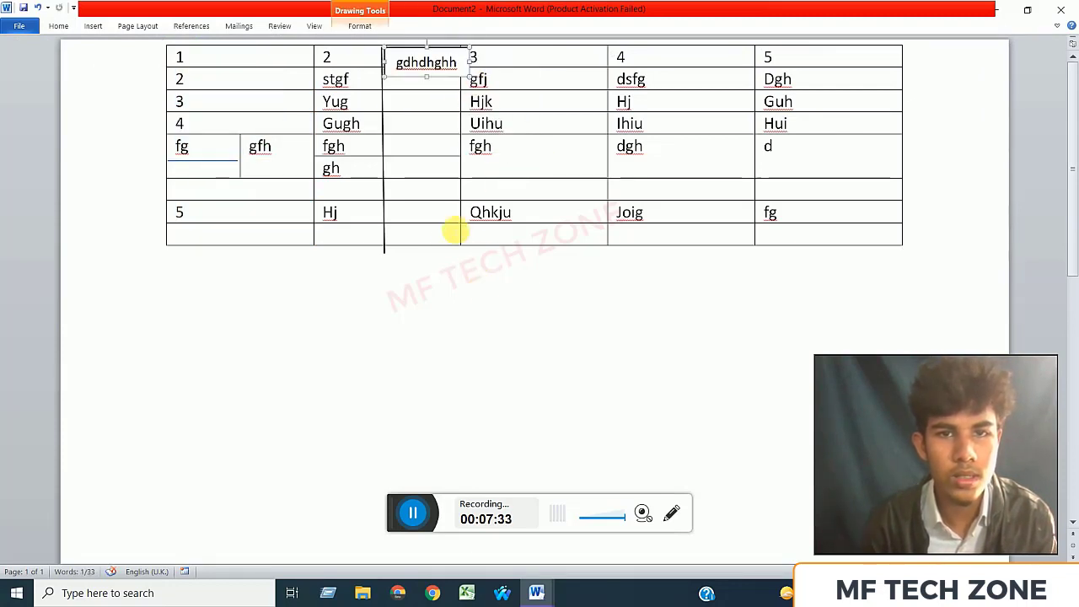
click(443, 293)
Shorten the text in the text box to gdhdh.
click(464, 66)
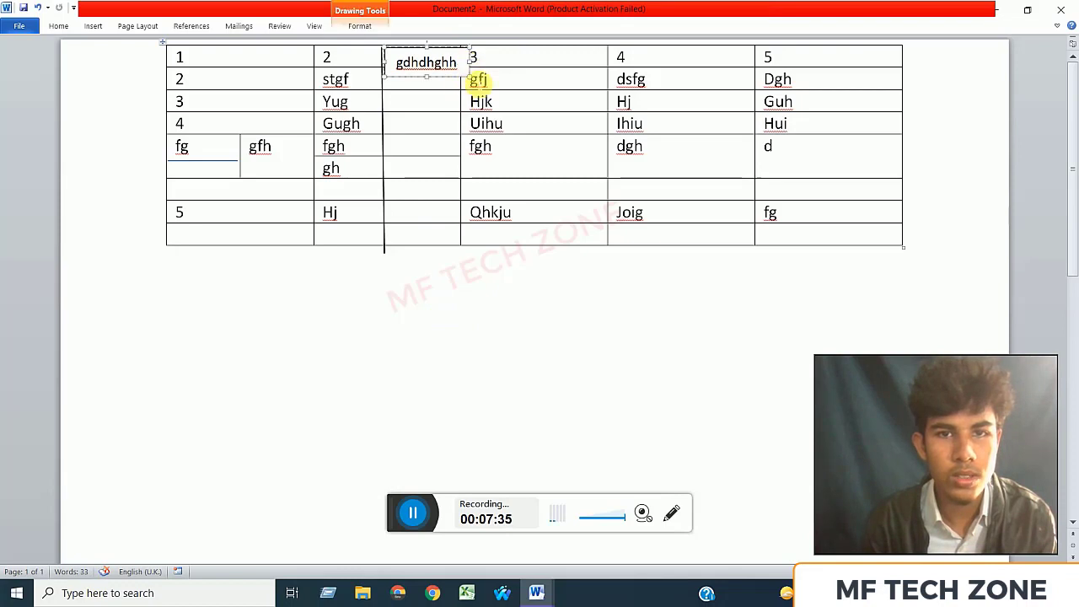
key(BackSpace)
key(BackSpace)
key(BackSpace)
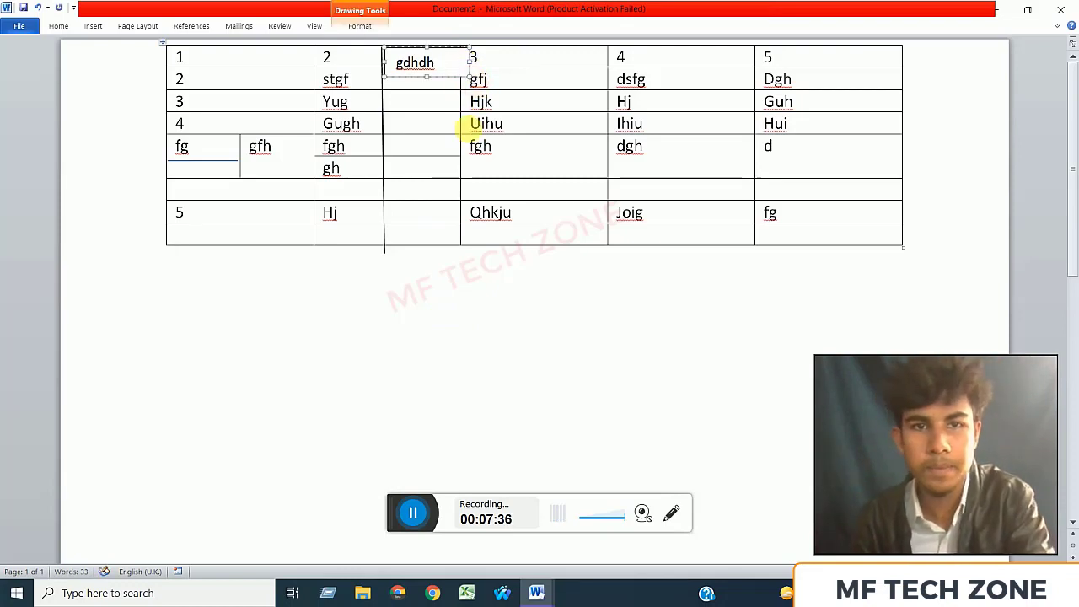
Resize the text box to about 1.47 cm wide and 0.57 cm high, within the second column.
click(436, 180)
click(468, 75)
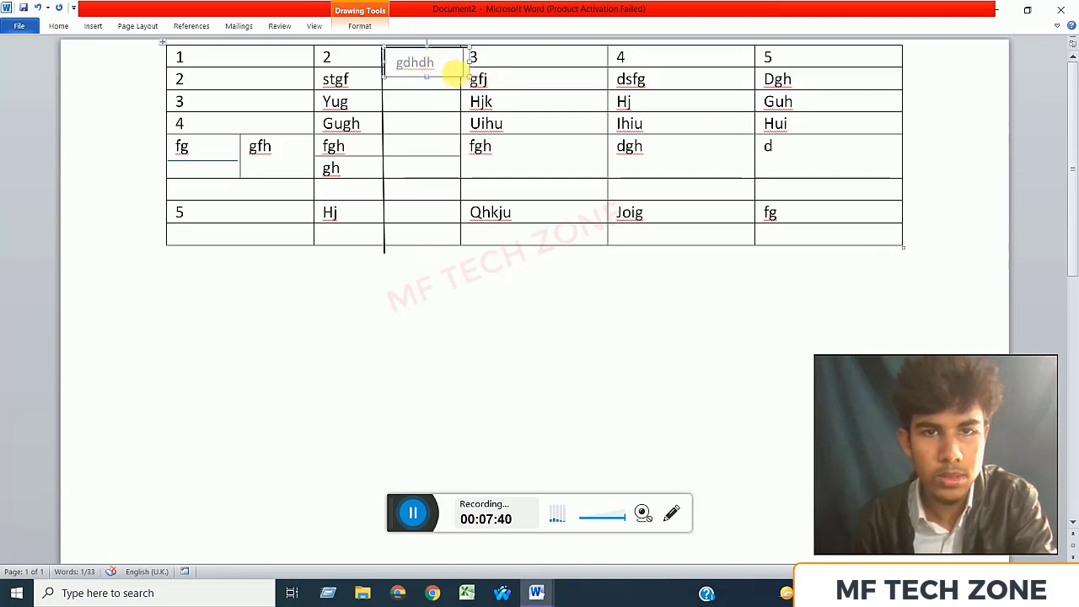
click(515, 368)
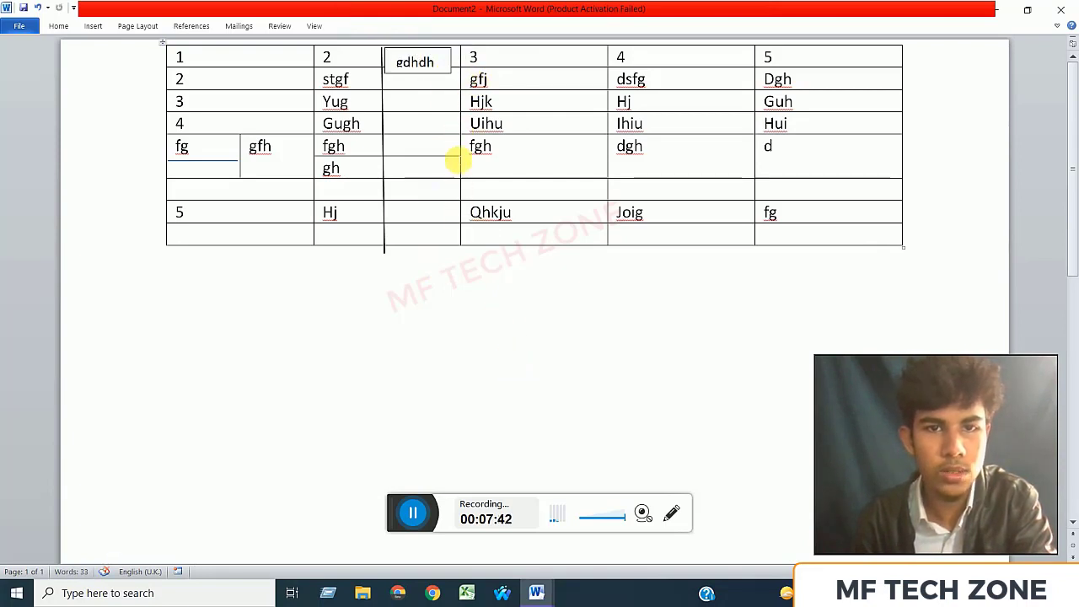
Remove the outline from the gdhdh text box in the first row.
click(432, 64)
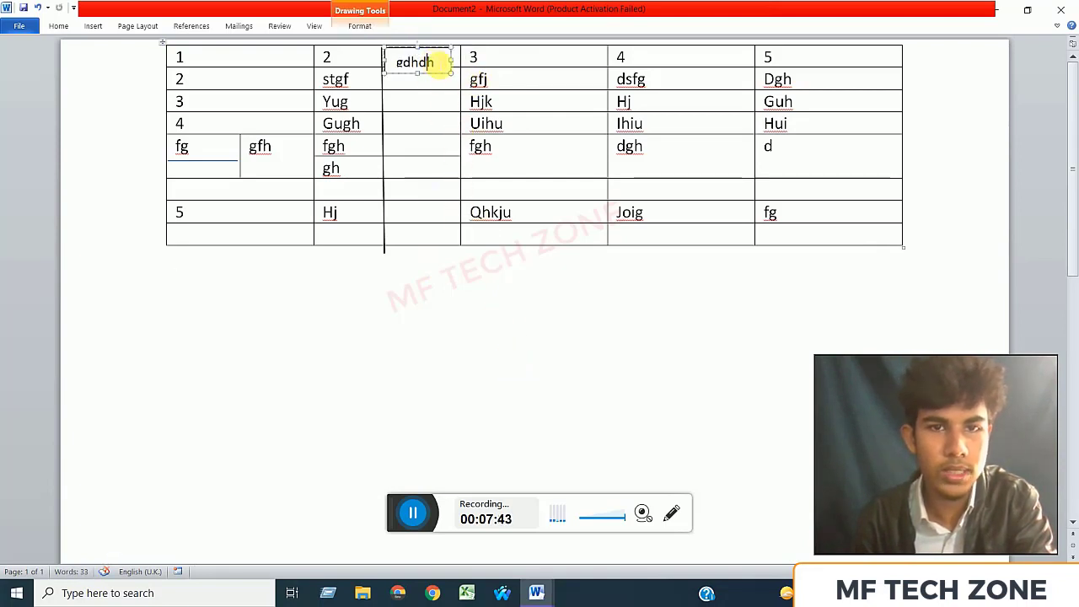
click(359, 27)
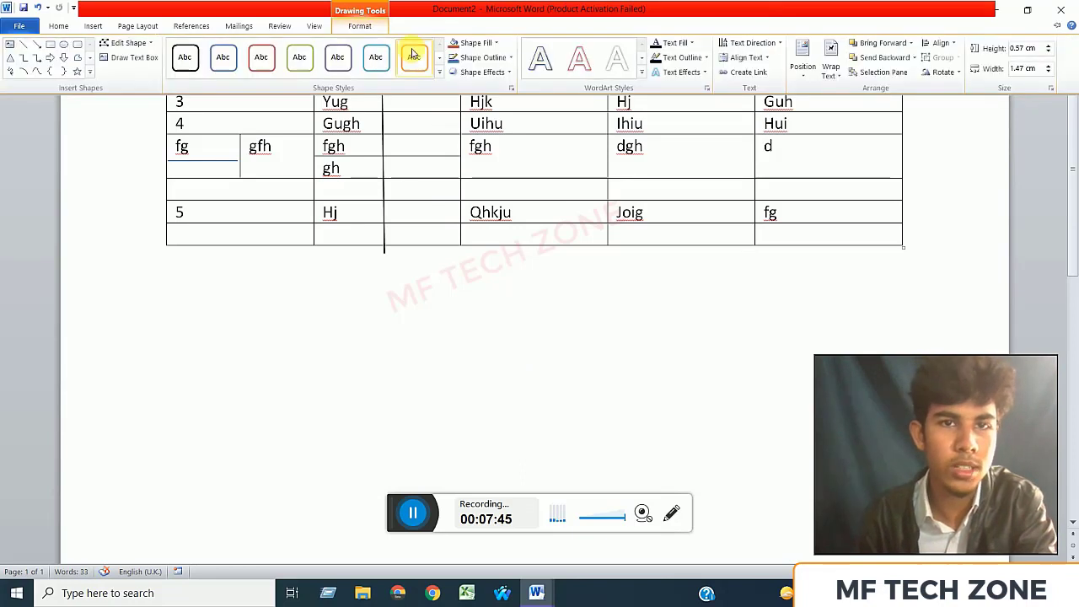
click(509, 57)
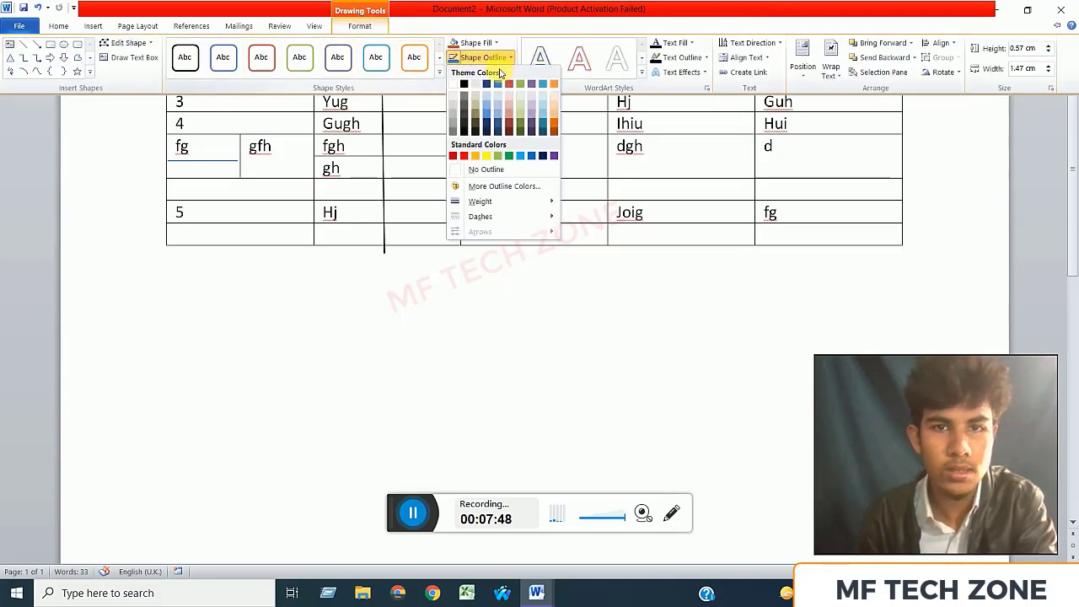
click(472, 169)
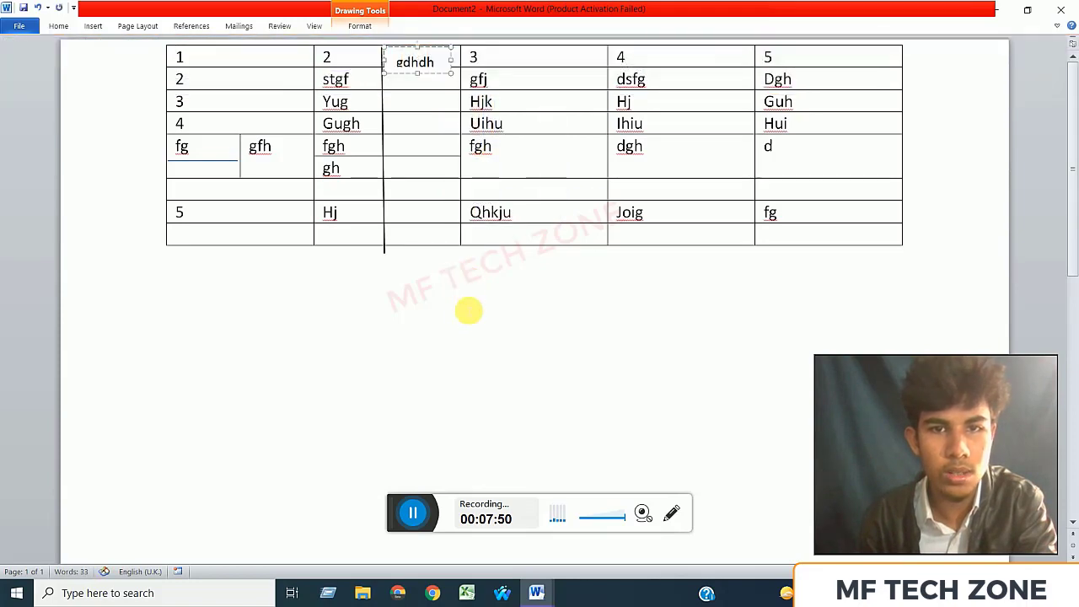
click(469, 312)
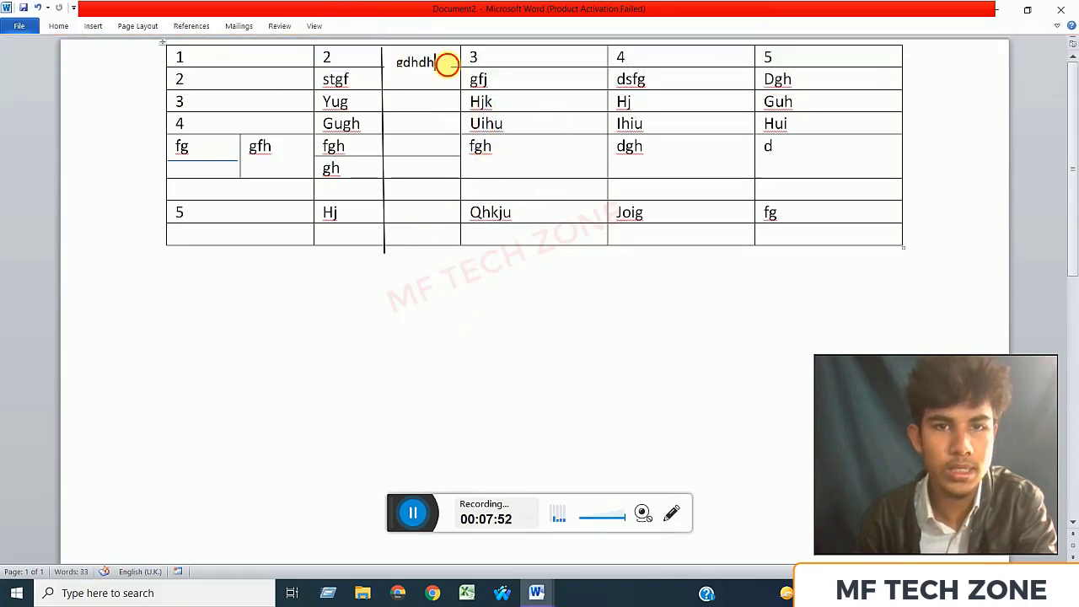
click(446, 65)
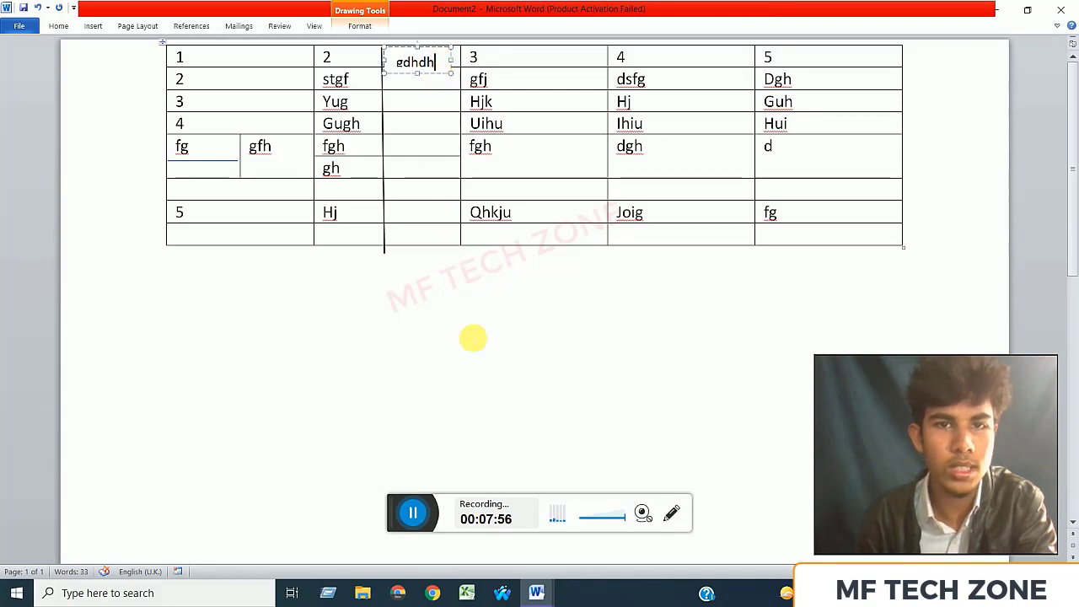
click(414, 284)
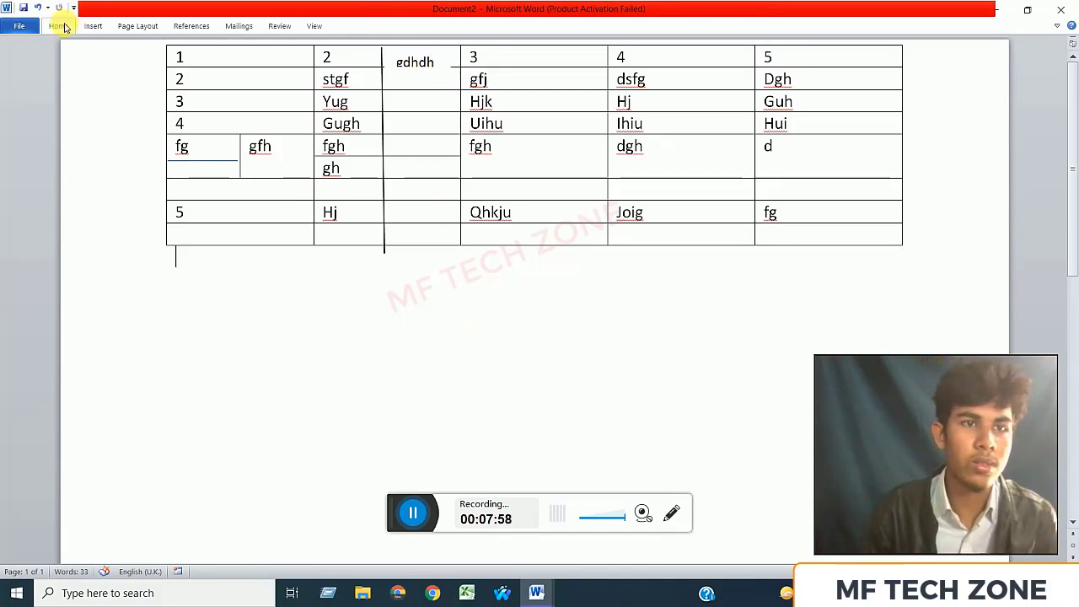
click(59, 26)
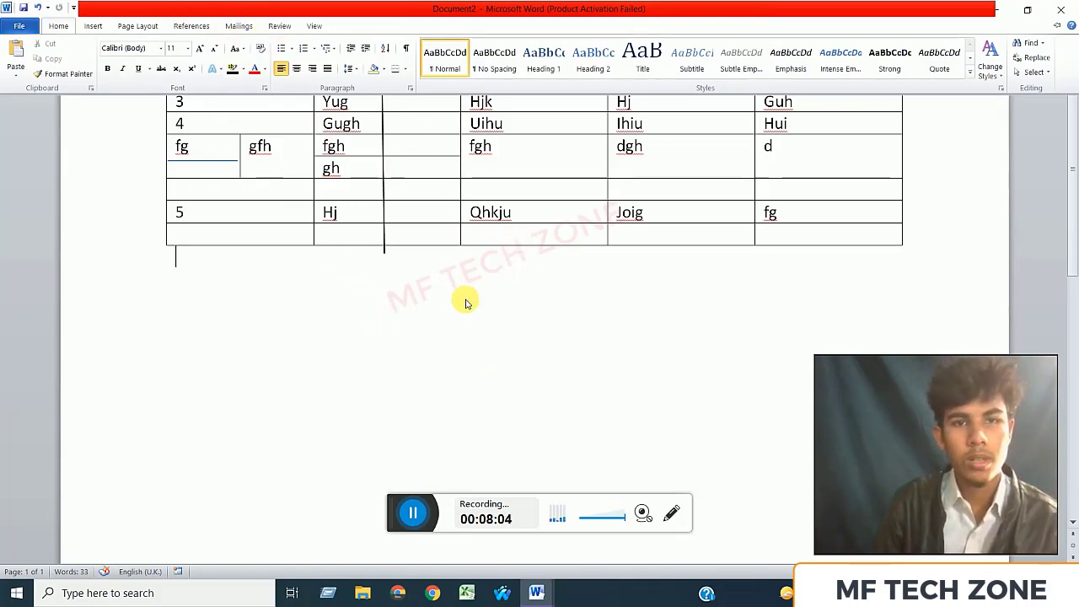
click(409, 510)
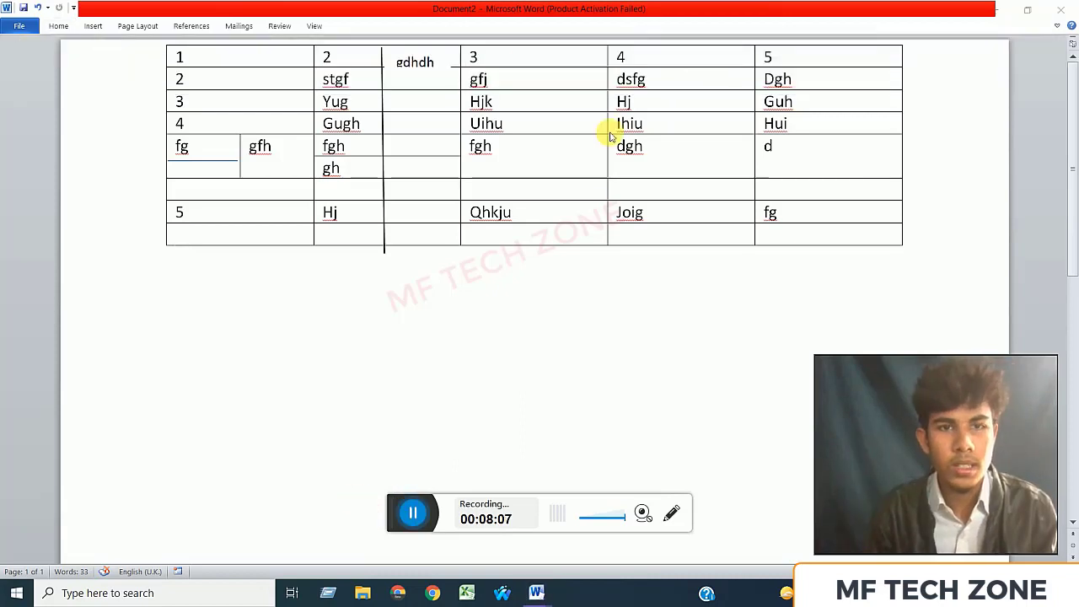
click(280, 27)
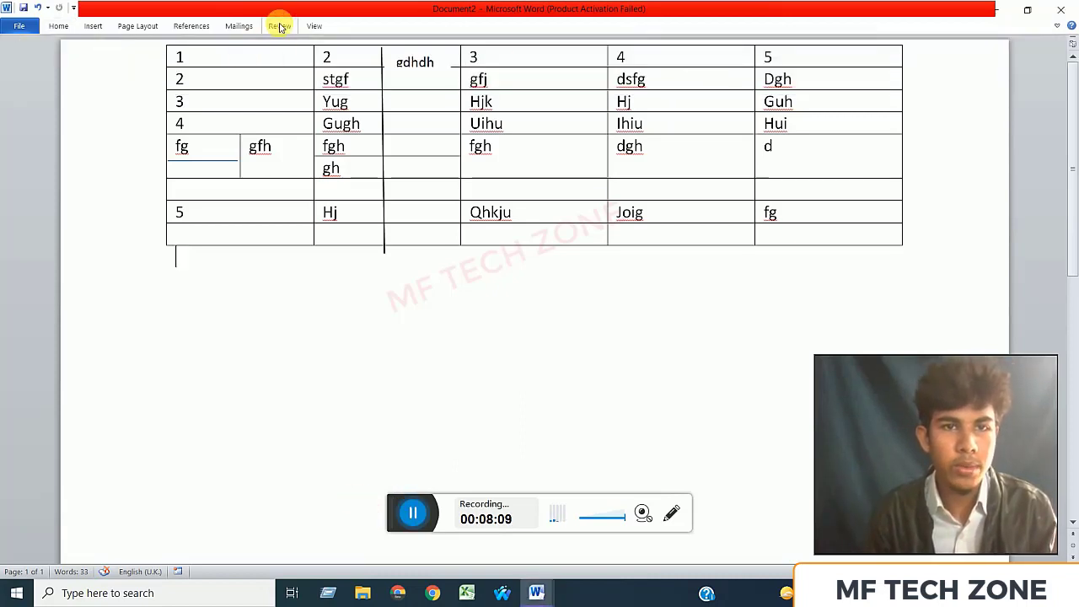
click(307, 27)
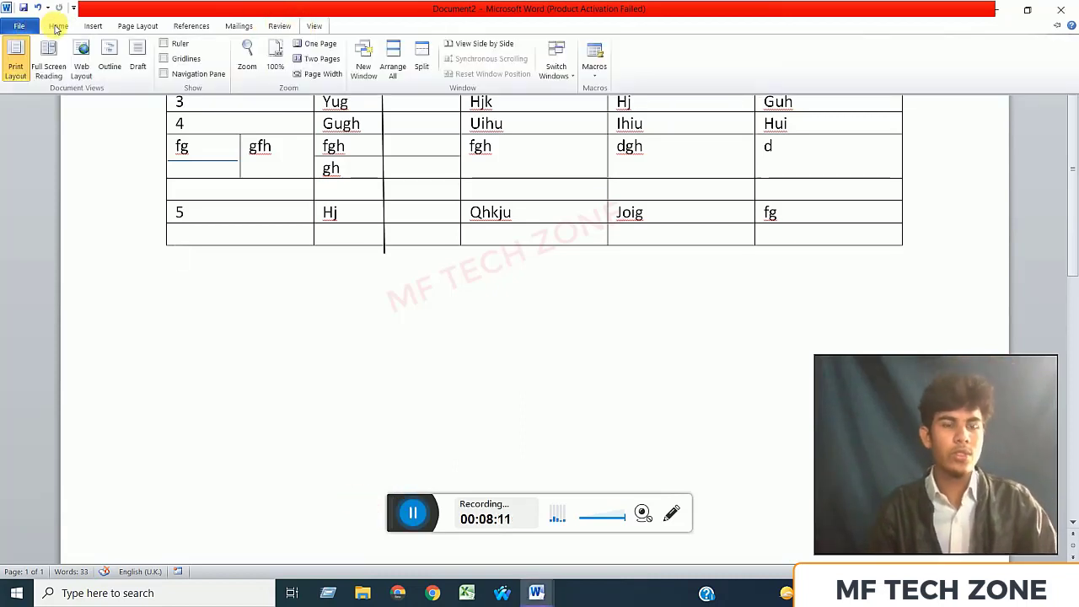
click(57, 27)
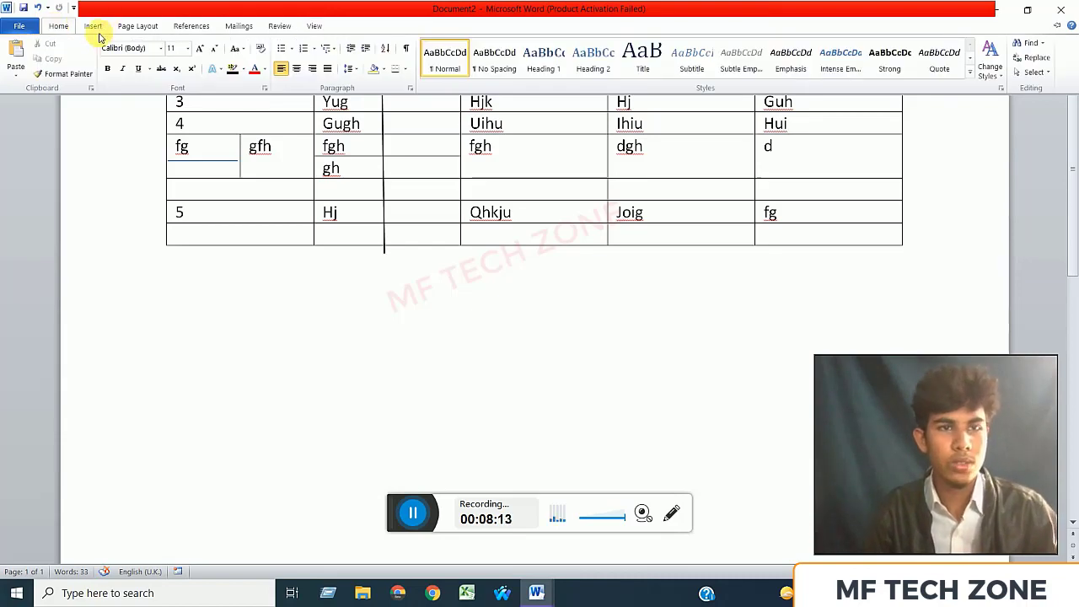
click(94, 27)
click(135, 27)
click(97, 28)
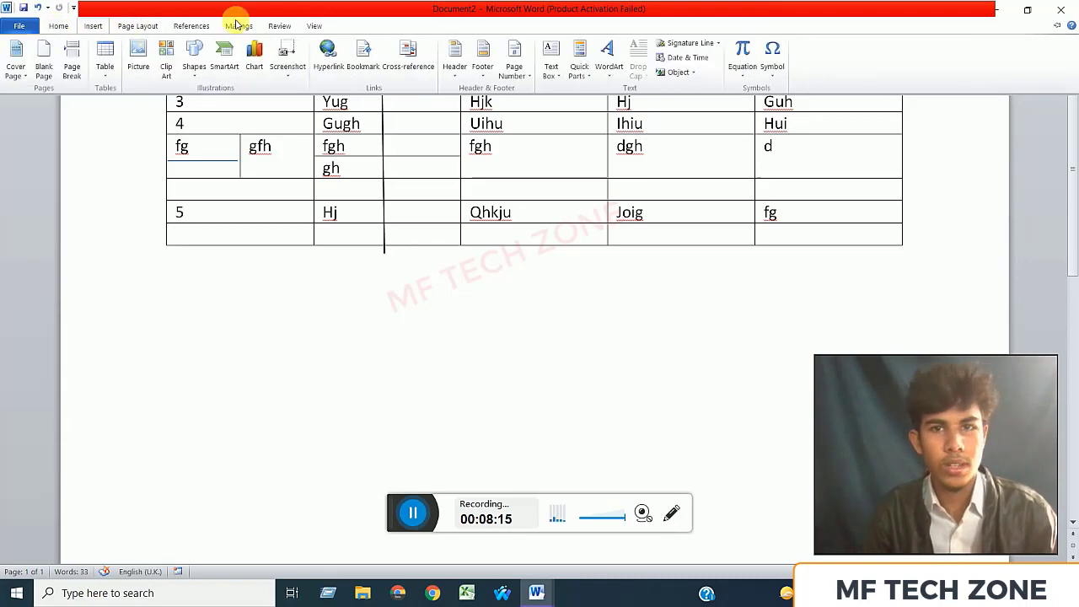
click(394, 194)
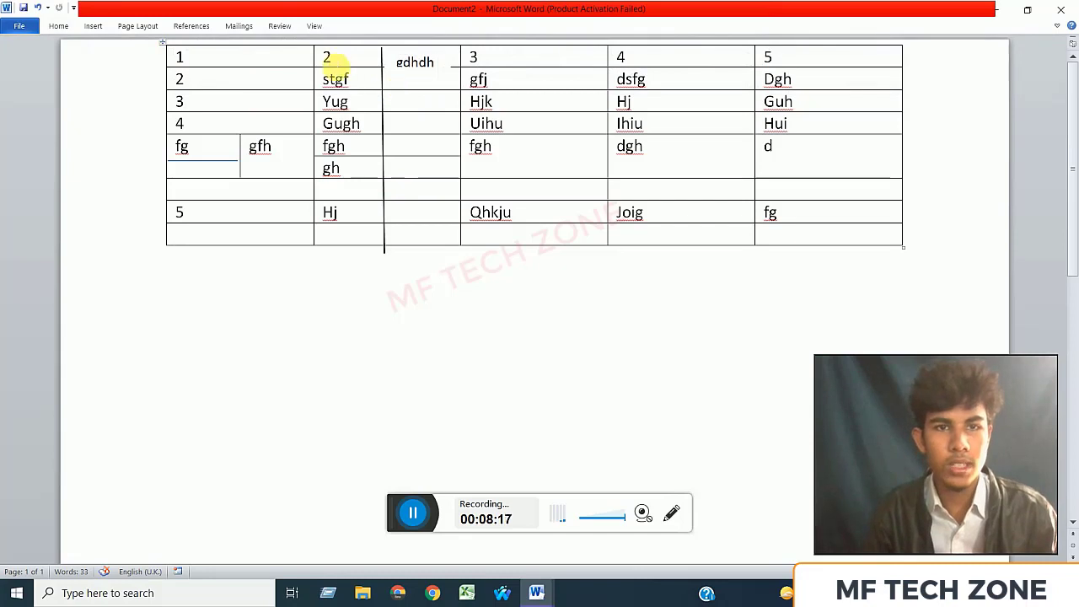
click(316, 26)
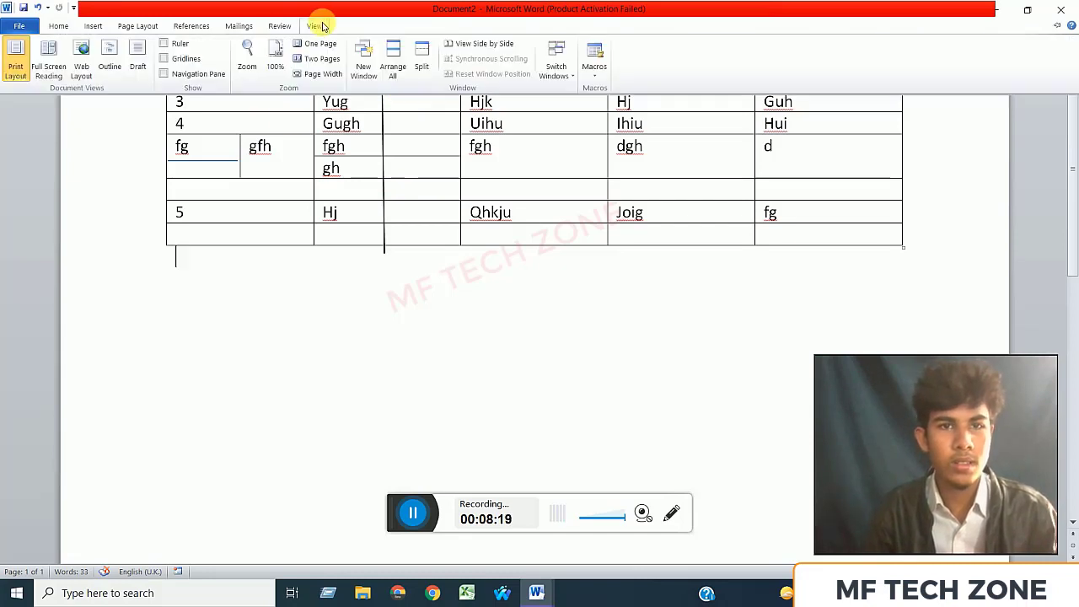
Apply the solid black built-in table style with a white header divider to the whole table.
double_click(320, 188)
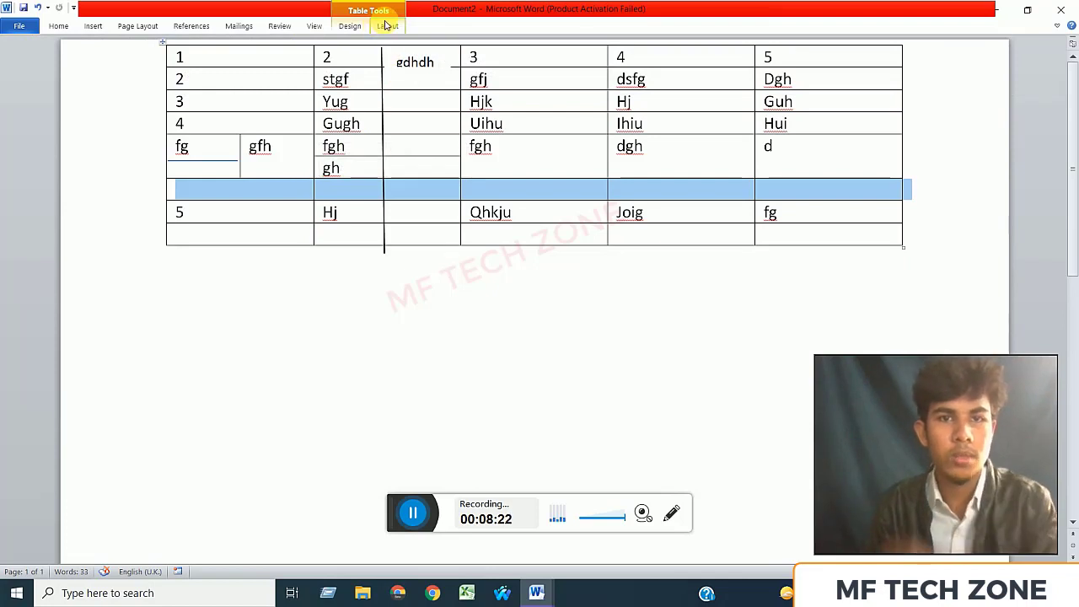
click(386, 27)
click(349, 26)
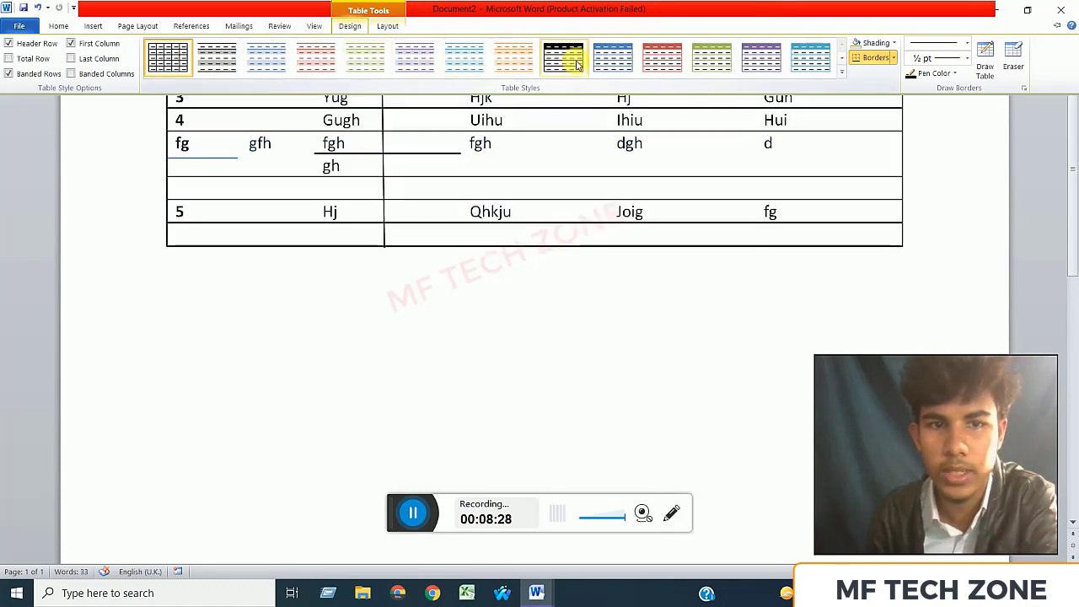
click(841, 71)
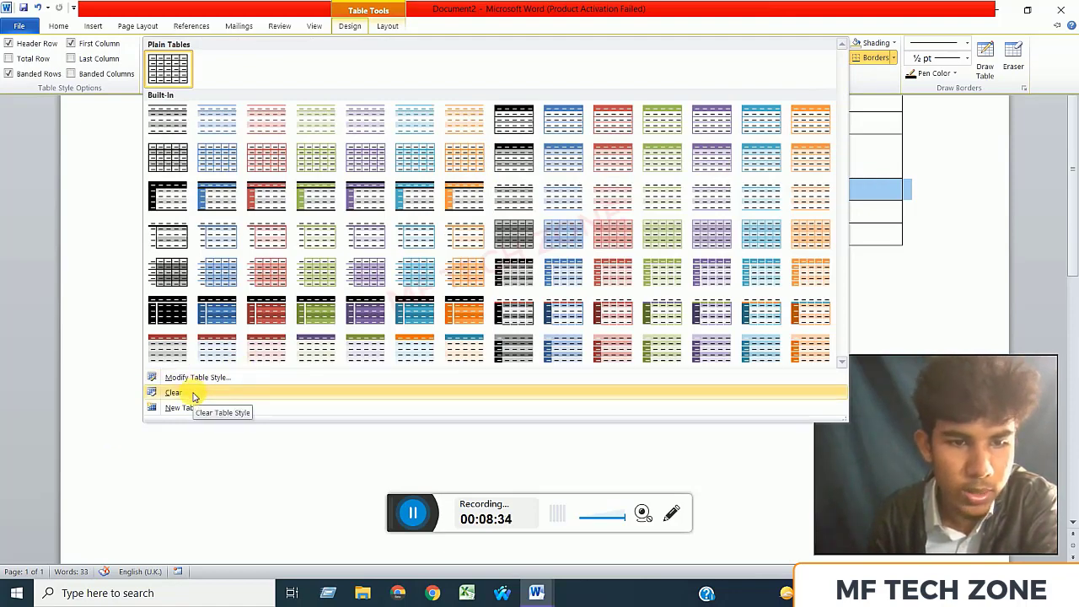
click(167, 311)
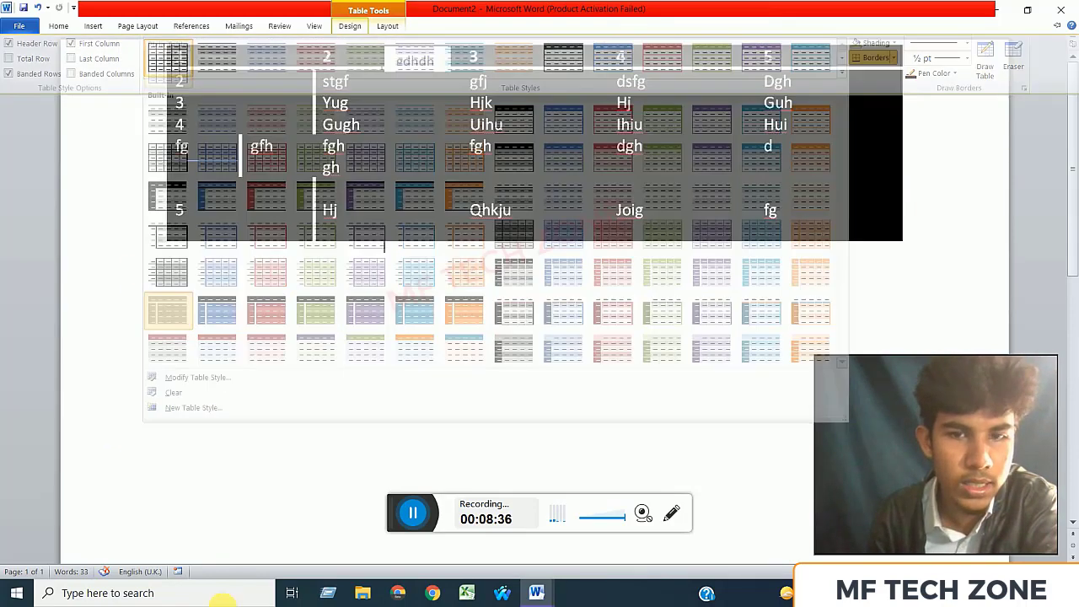
click(222, 597)
click(769, 290)
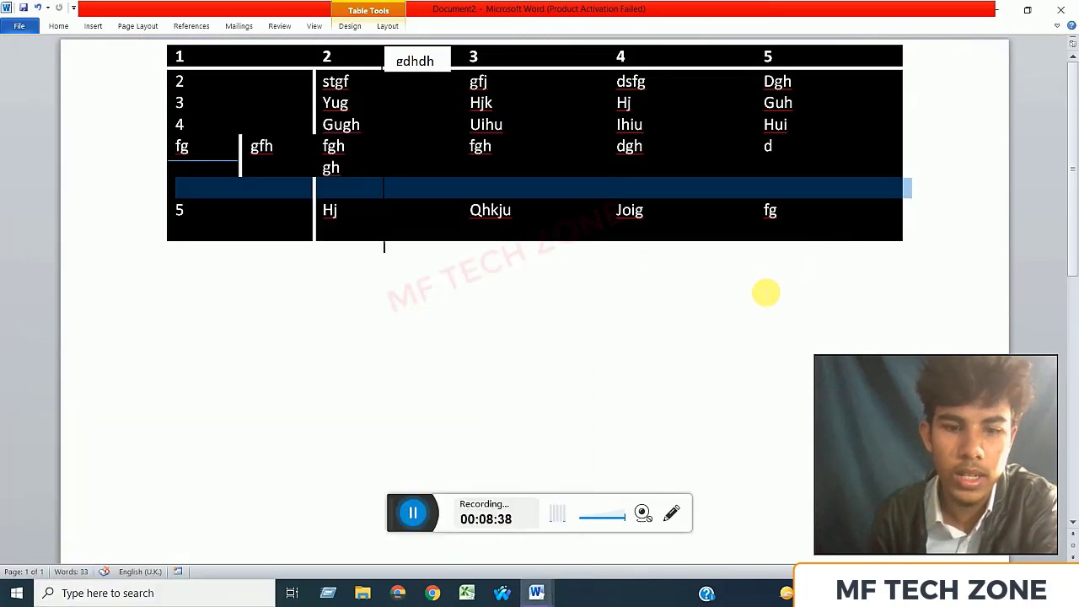
Clear the black table style from the table.
click(386, 26)
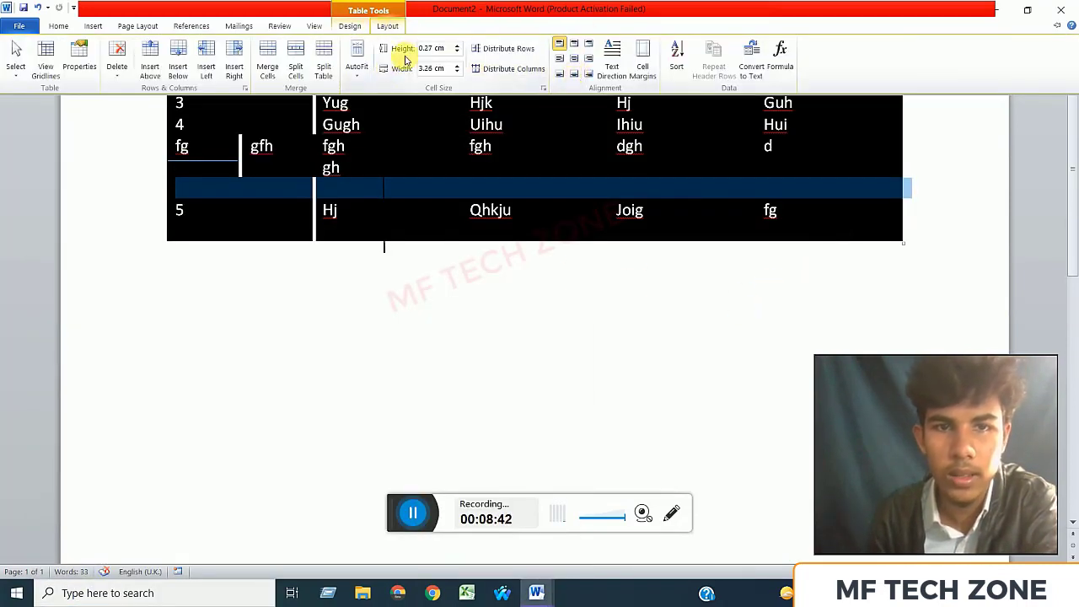
click(351, 26)
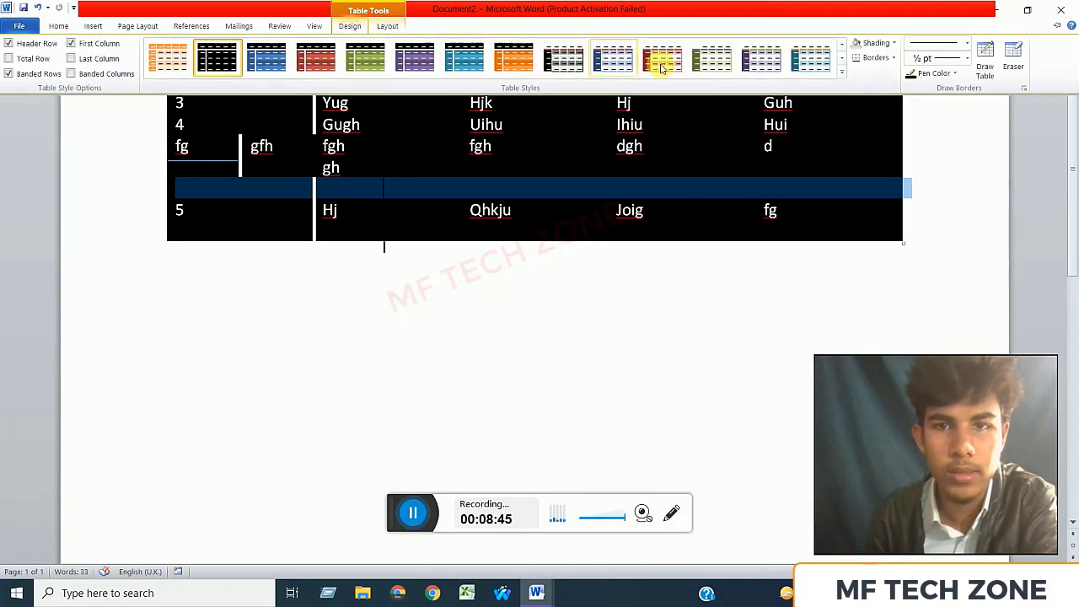
click(843, 74)
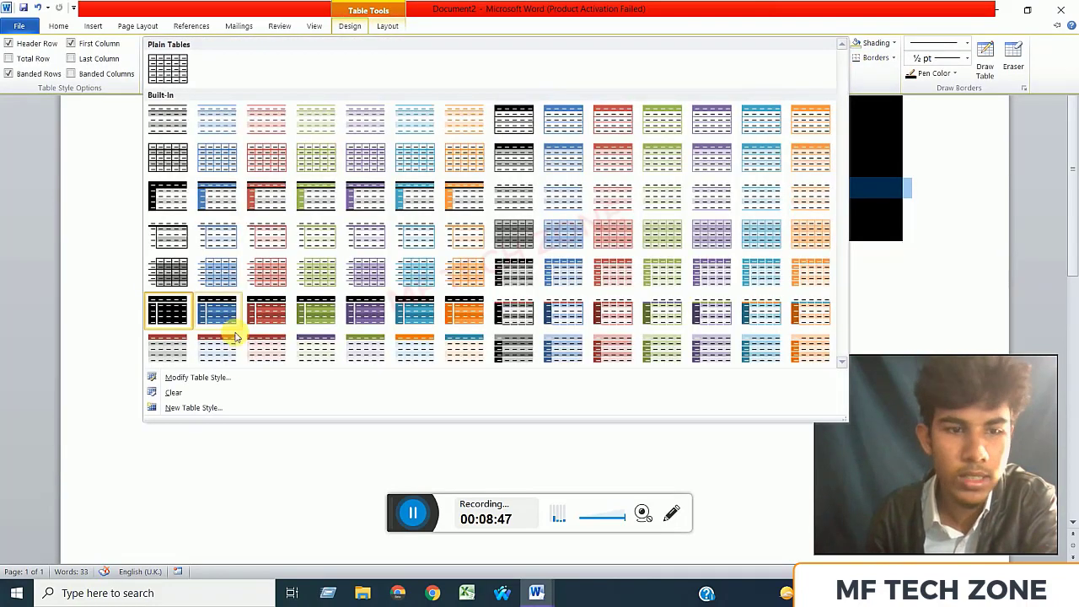
click(187, 399)
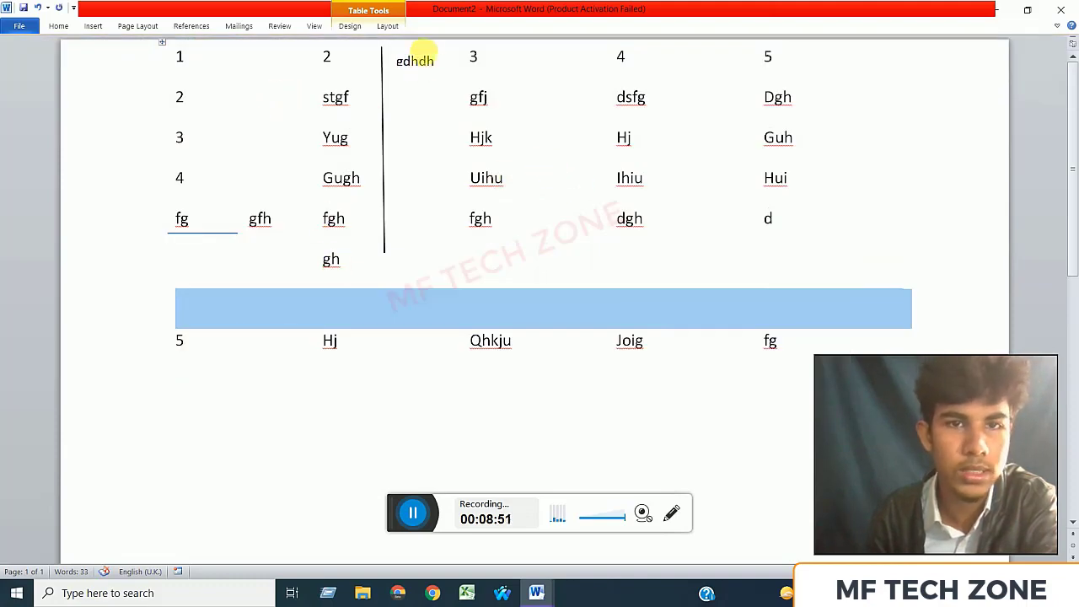
Undo the style clearing and the black table style.
click(387, 30)
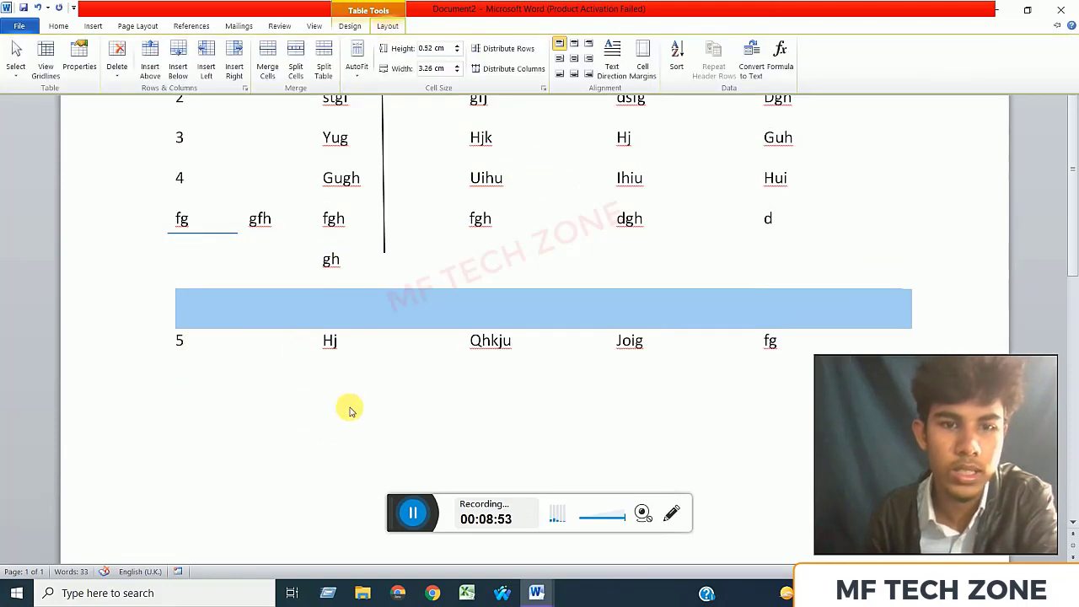
click(344, 318)
key(ctrl+z)
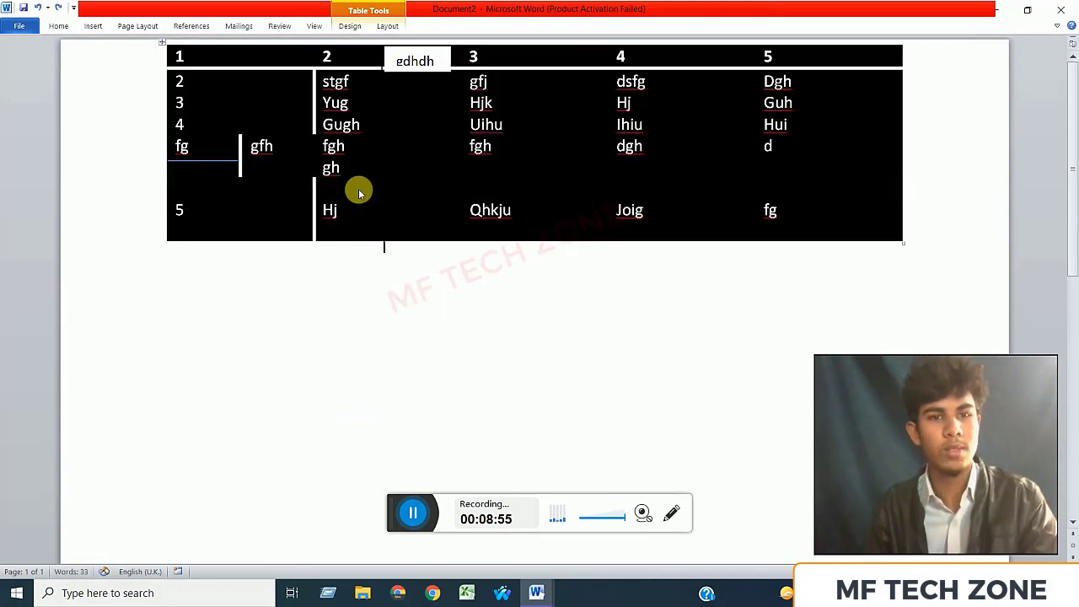
click(388, 28)
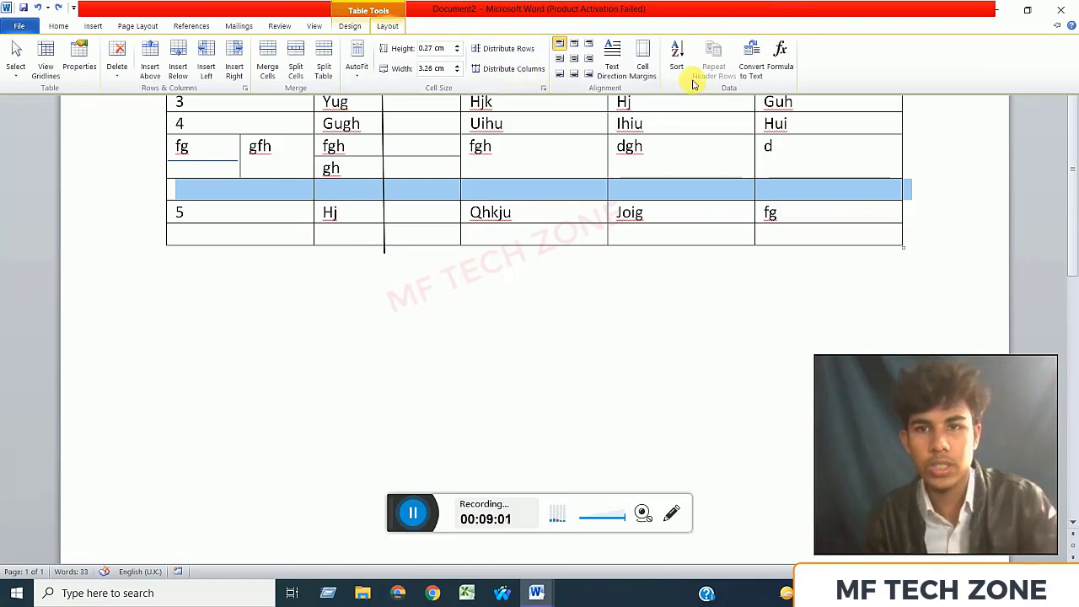
click(349, 26)
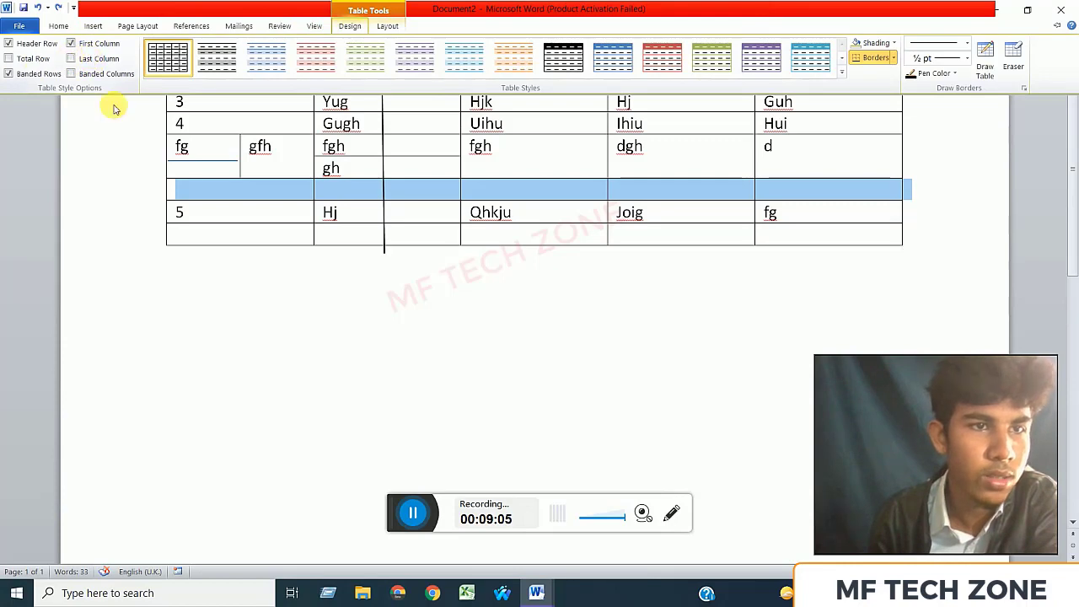
click(390, 26)
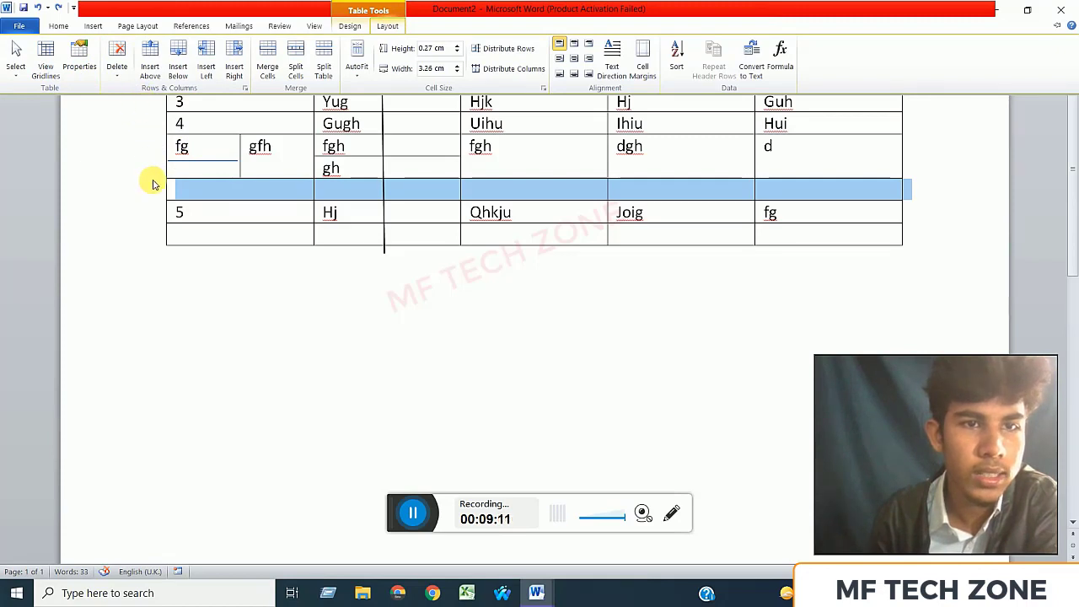
click(145, 103)
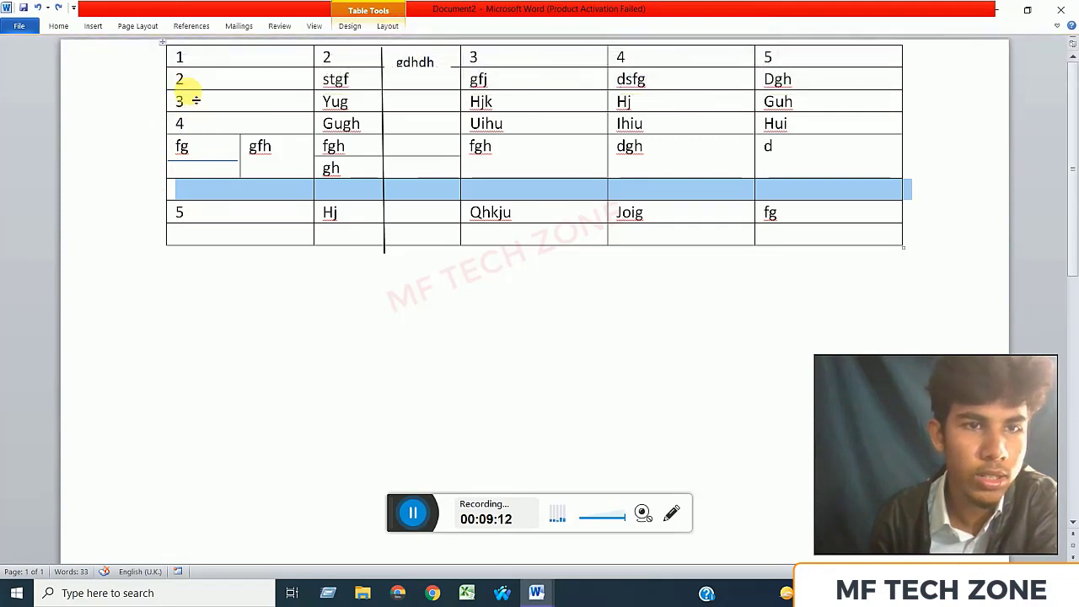
Delete the table's first row, the one starting with 1, and undo the deletion.
click(174, 55)
drag(212, 90, 265, 71)
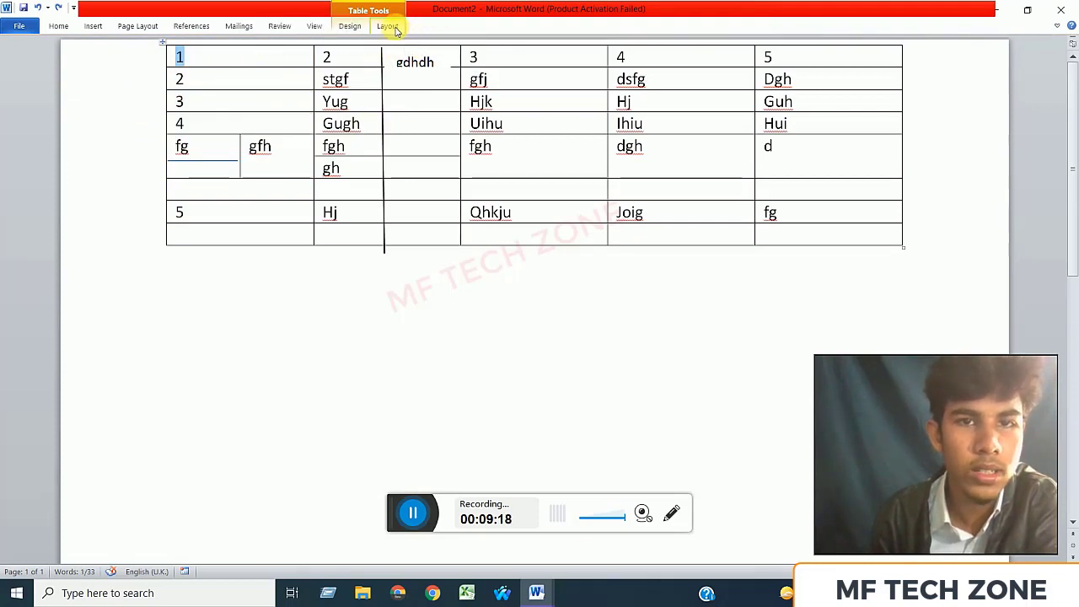
click(390, 26)
click(119, 70)
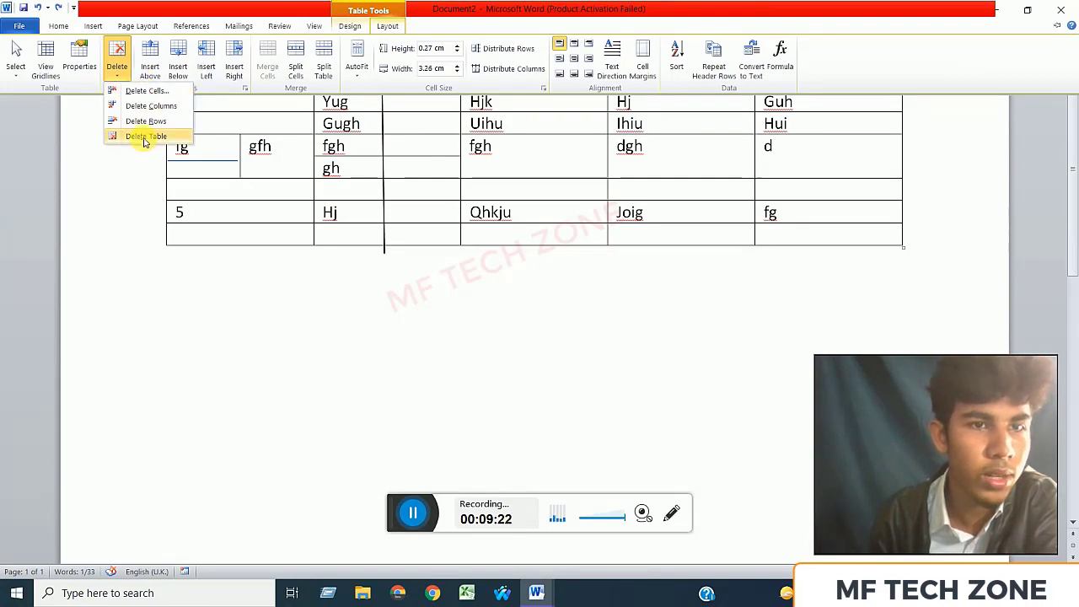
click(145, 121)
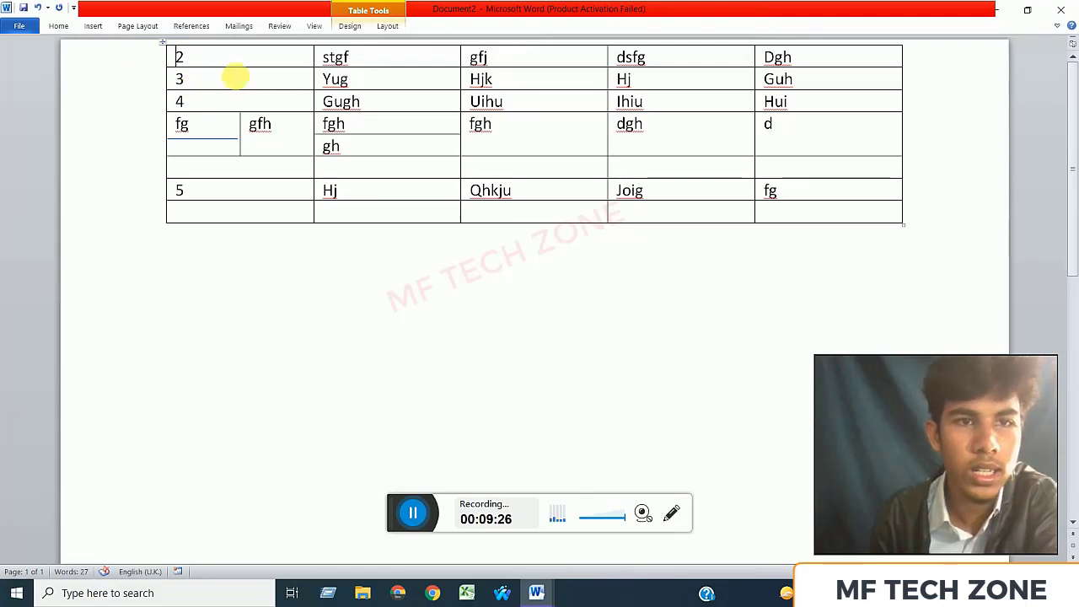
key(ctrl+z)
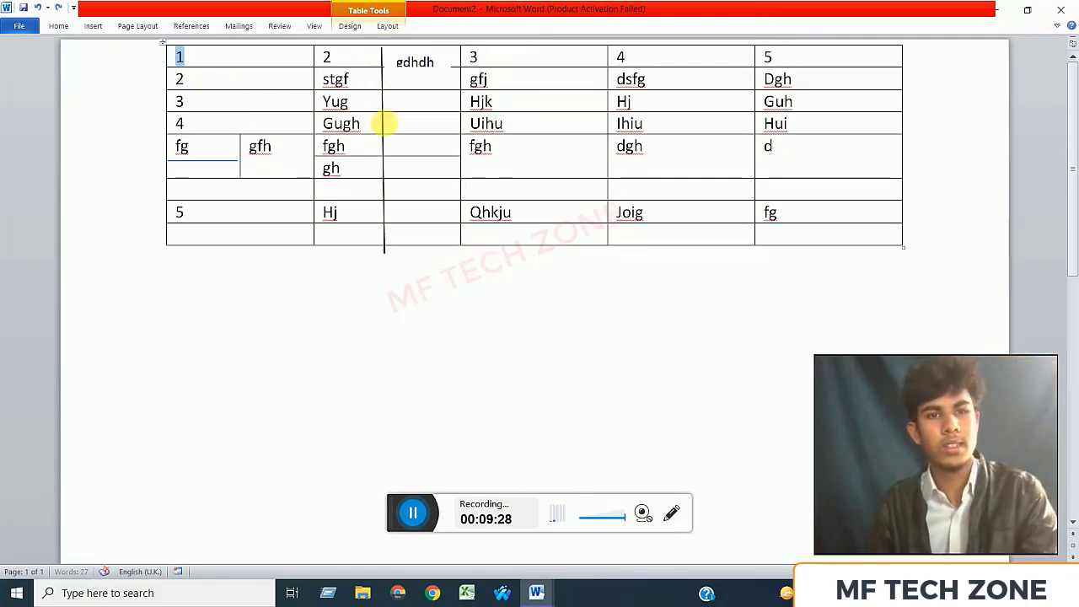
Delete the first cell of the top row, containing 1, with the option Shift cells left.
click(387, 25)
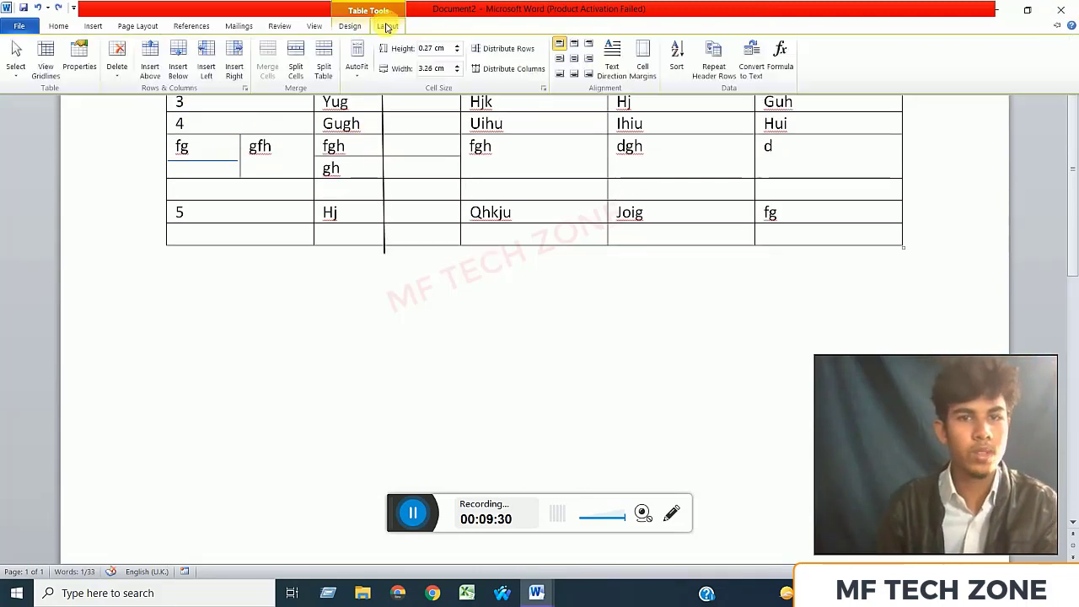
click(116, 62)
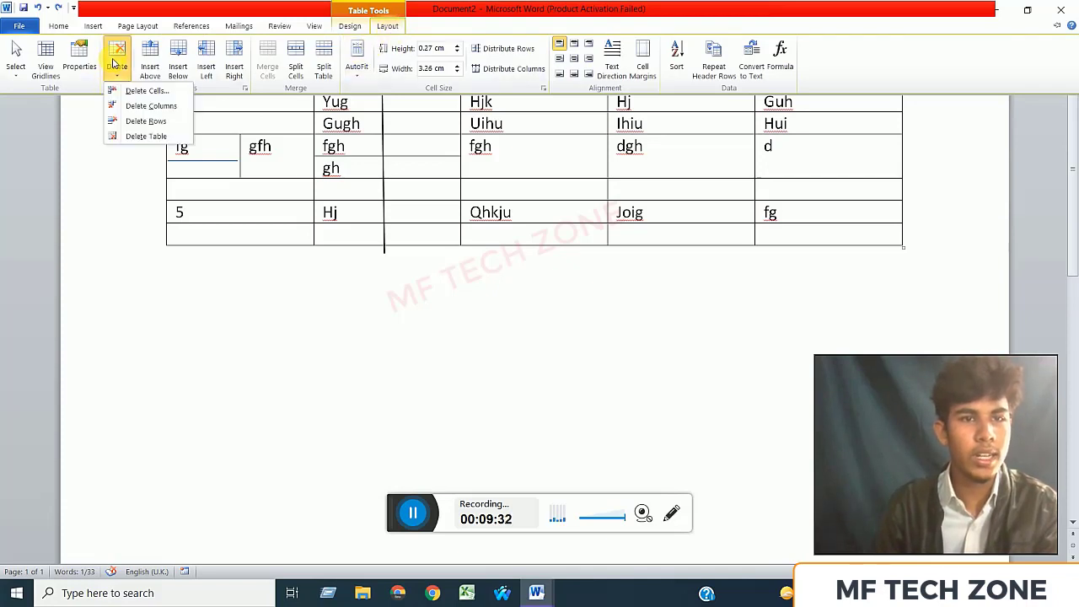
click(140, 90)
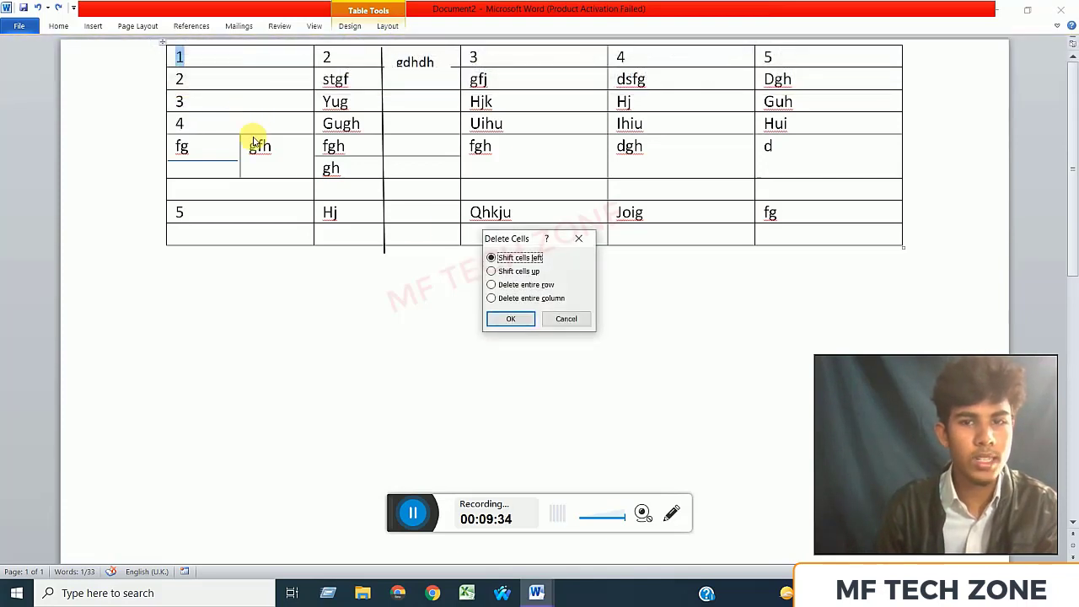
click(522, 318)
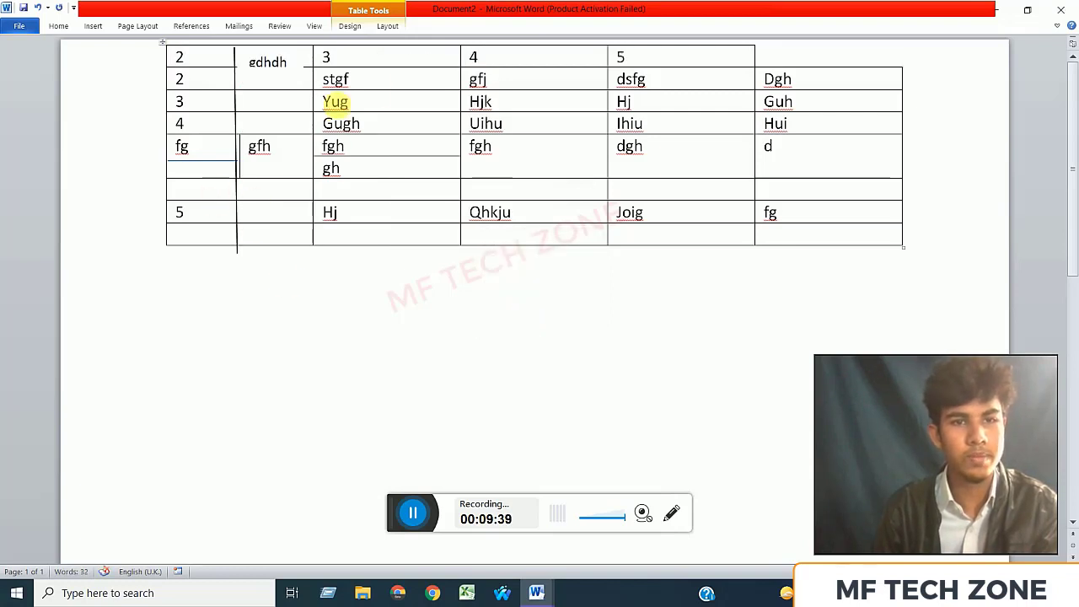
Delete the entire table from the document.
click(388, 27)
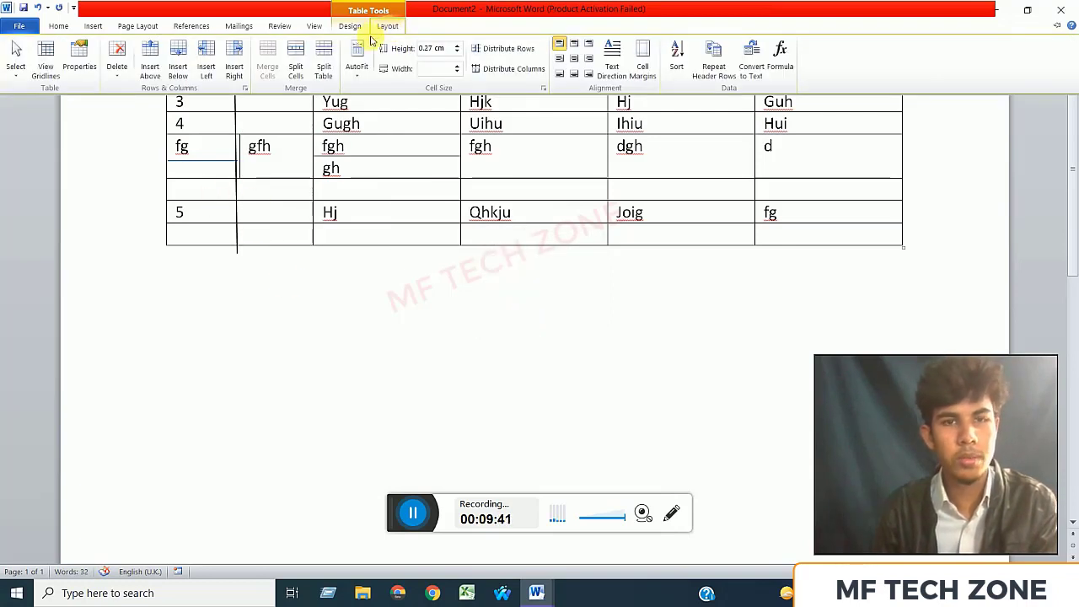
click(117, 63)
click(155, 137)
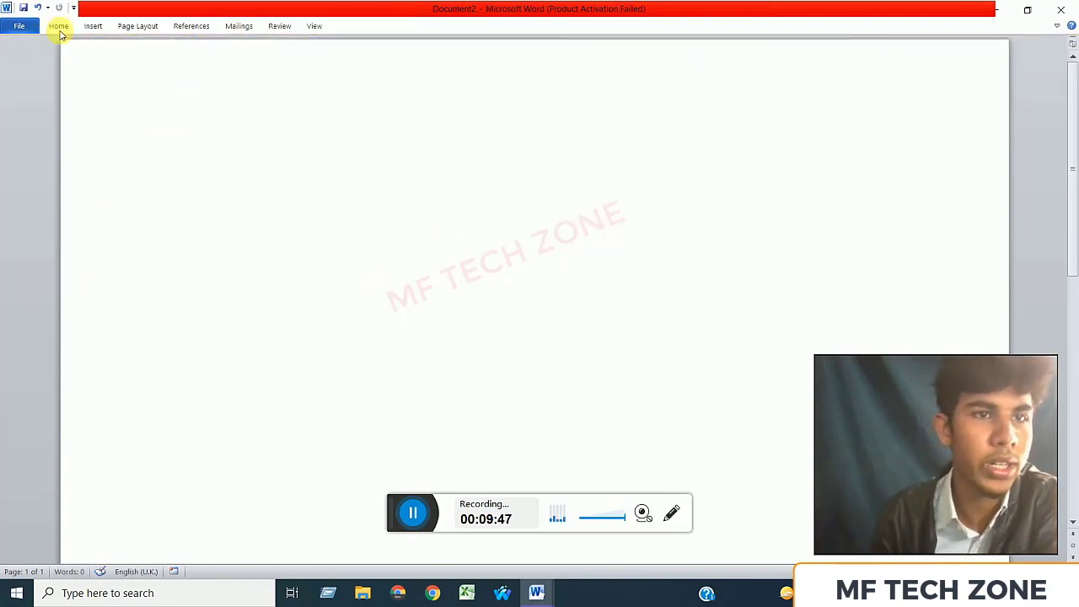
Insert a new table with seven columns and six rows, and enter vcxhgf in its first cell.
click(95, 26)
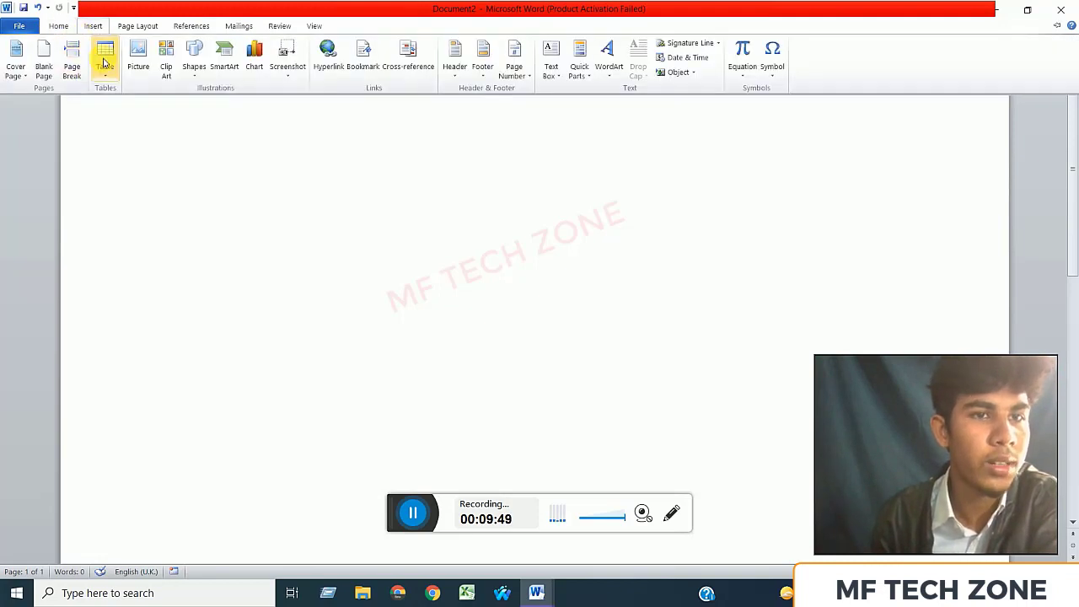
click(104, 59)
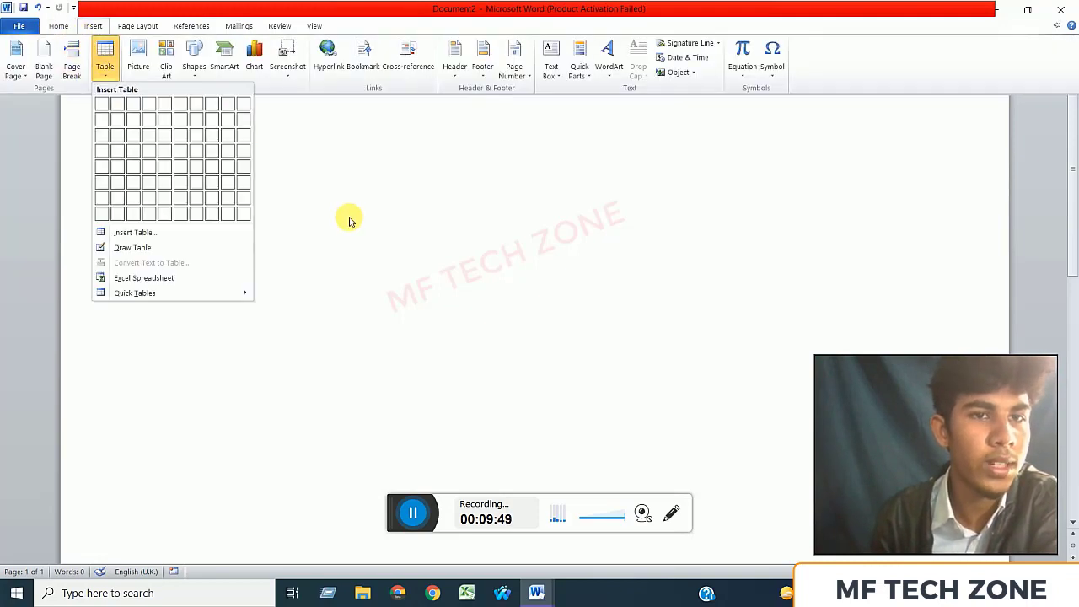
click(198, 177)
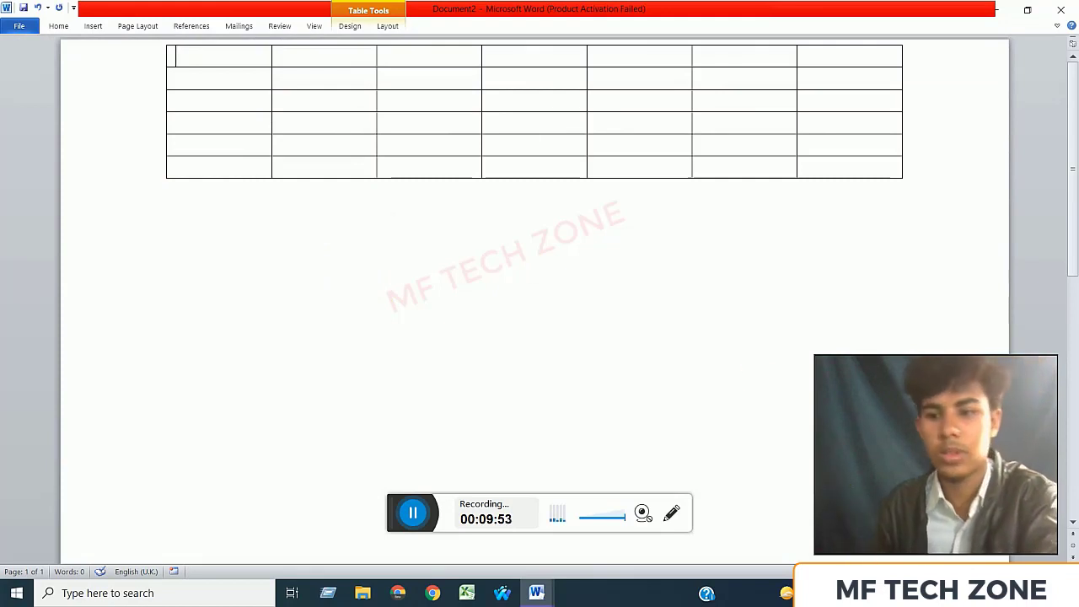
text(vcxhgf)
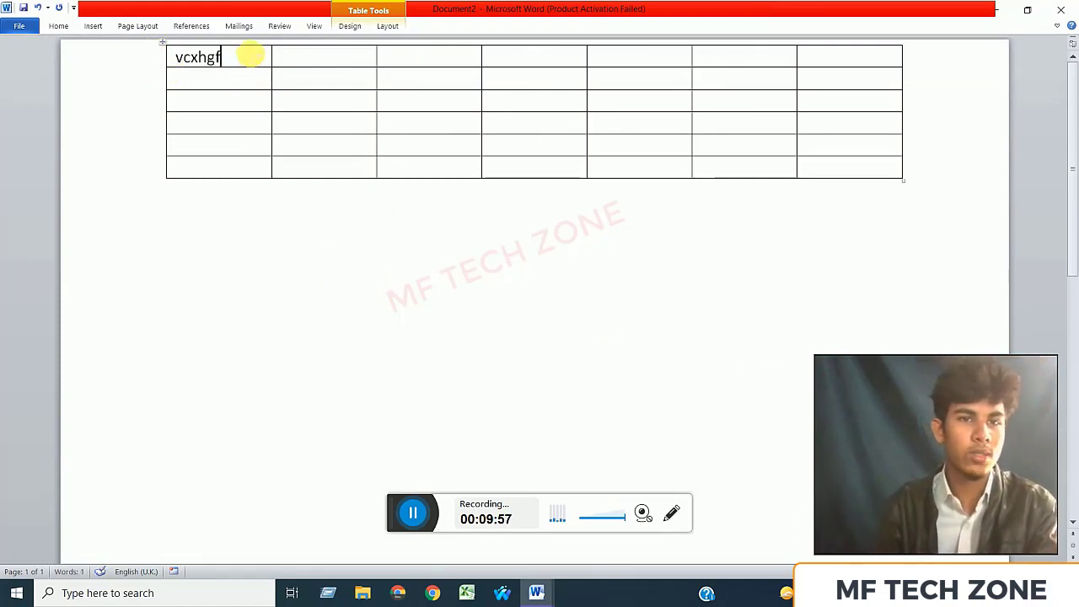
Delete the top five cells of the first column with Shift cells left, and delete the whole first column of the resulting table.
drag(179, 60, 282, 241)
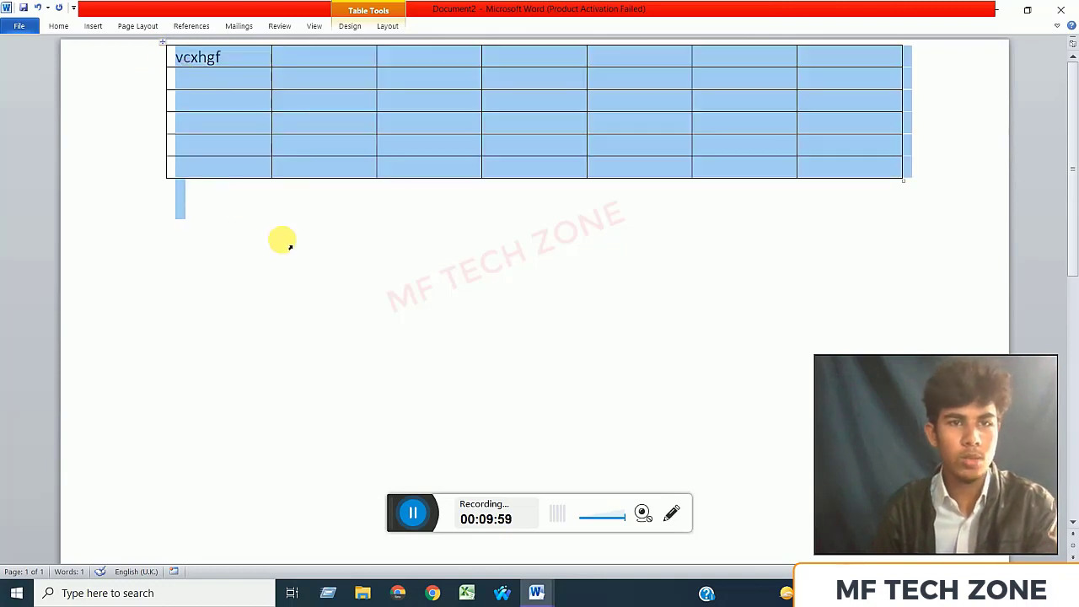
drag(221, 135, 223, 157)
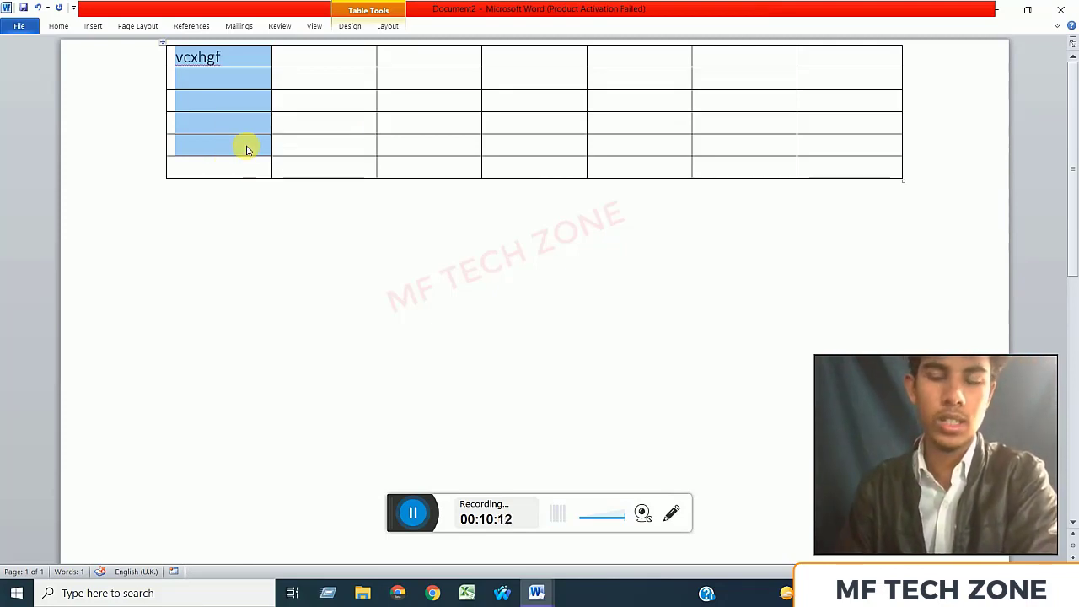
key(BackSpace)
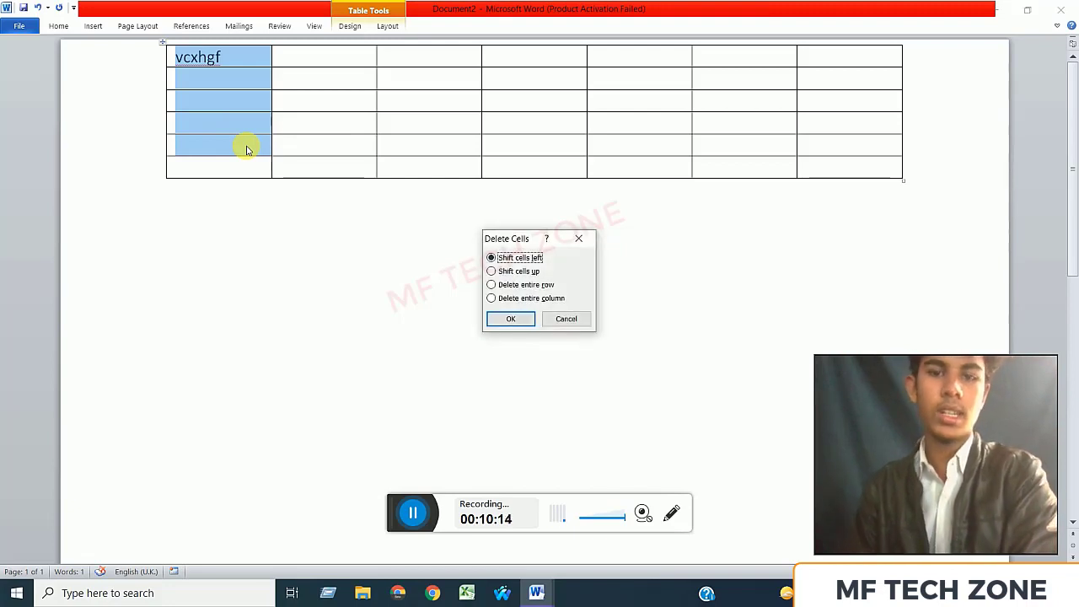
click(521, 322)
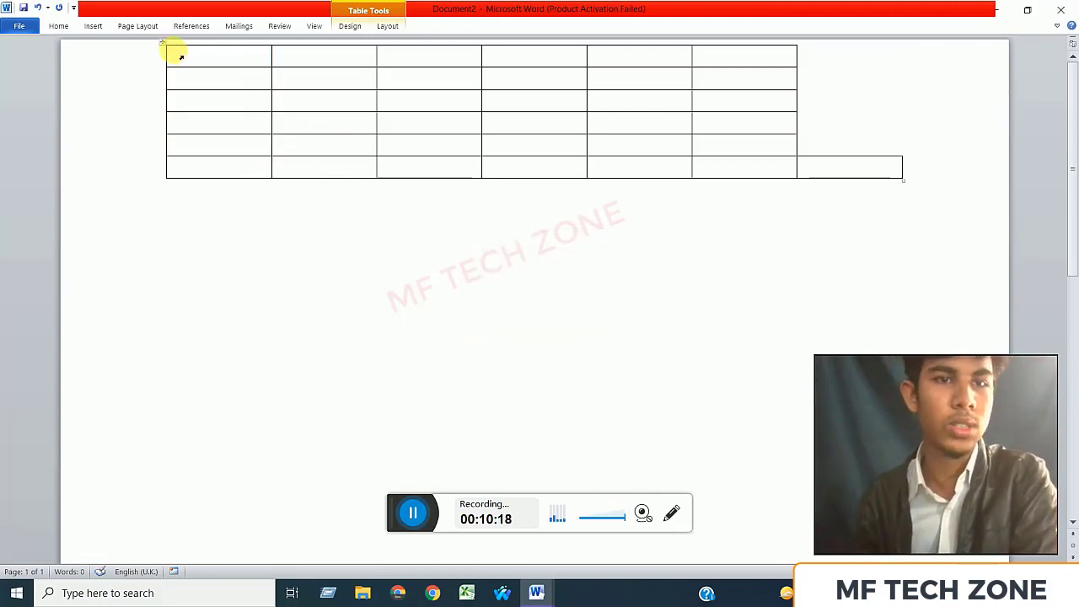
drag(180, 55, 180, 181)
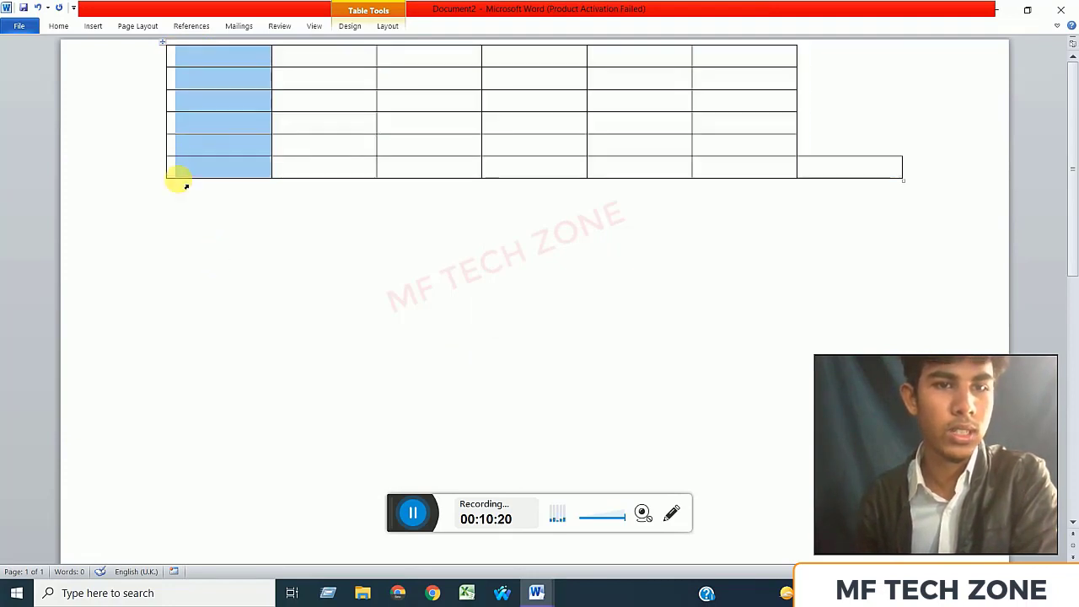
key(BackSpace)
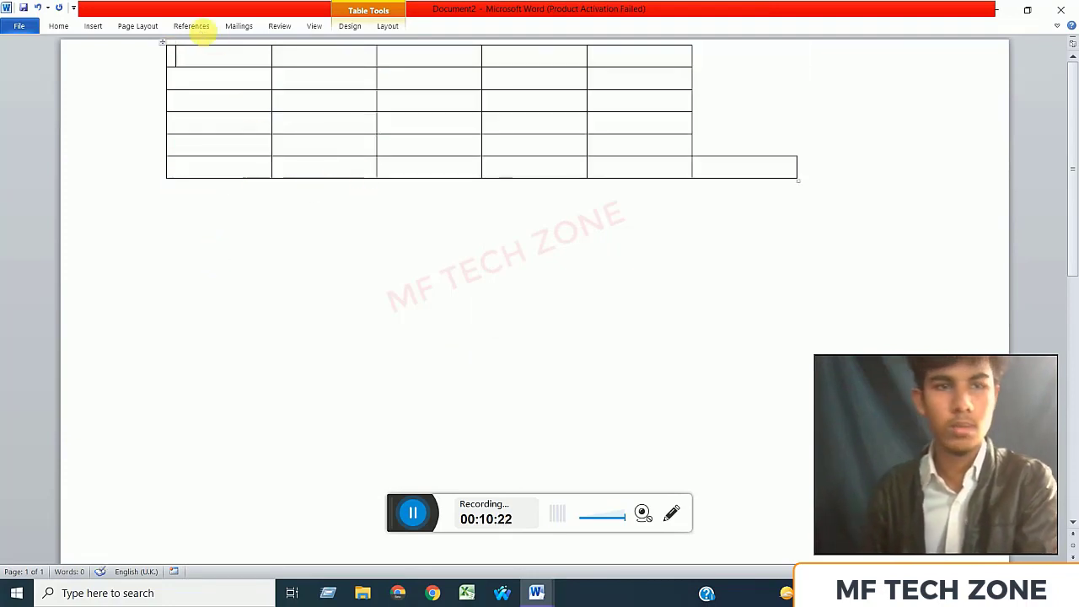
drag(727, 235, 650, 60)
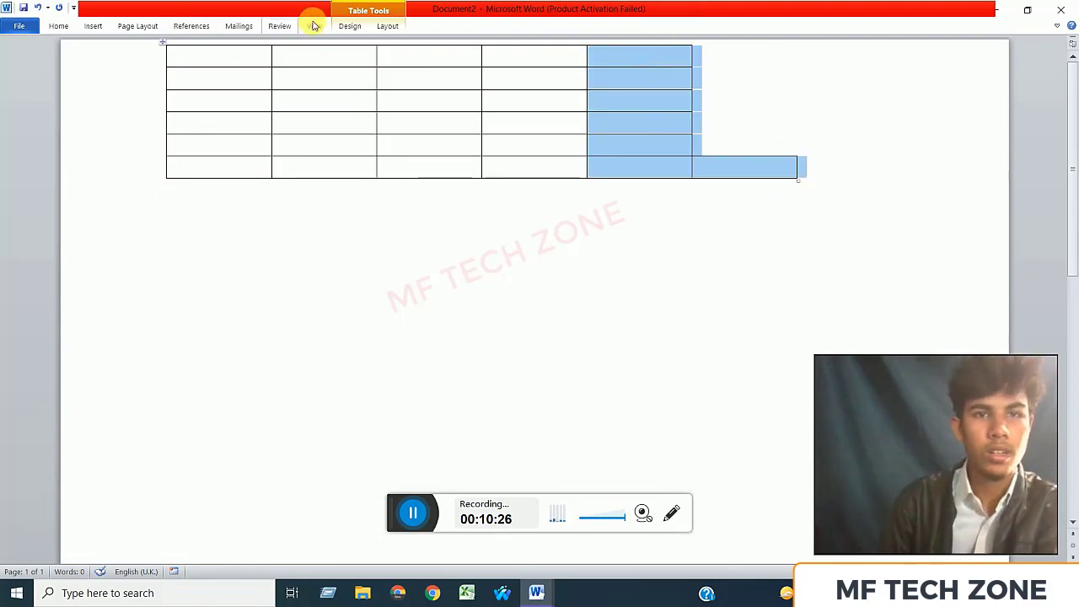
click(385, 25)
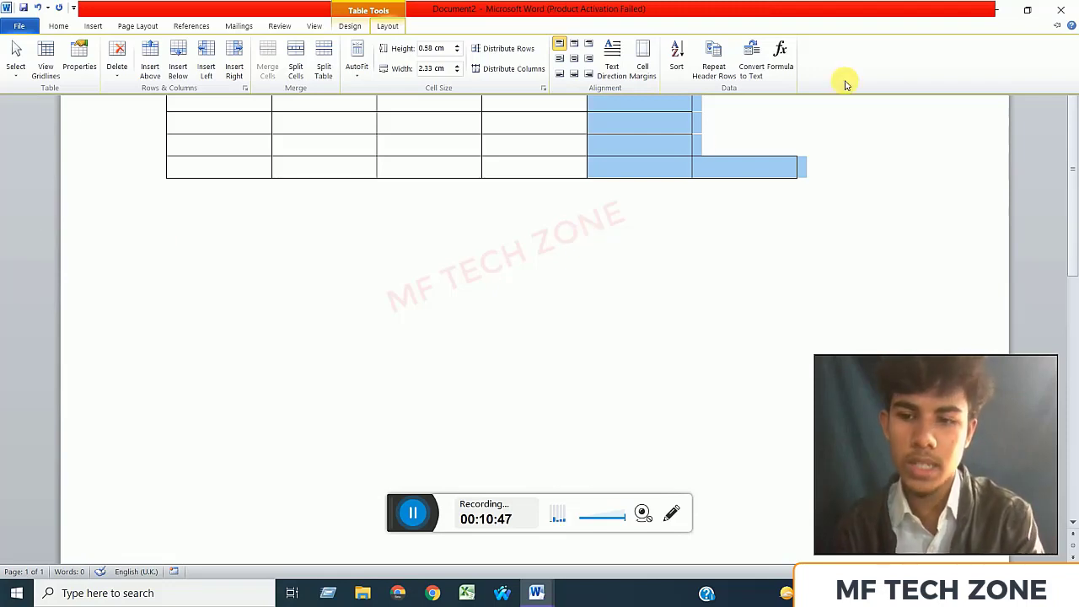
click(1062, 8)
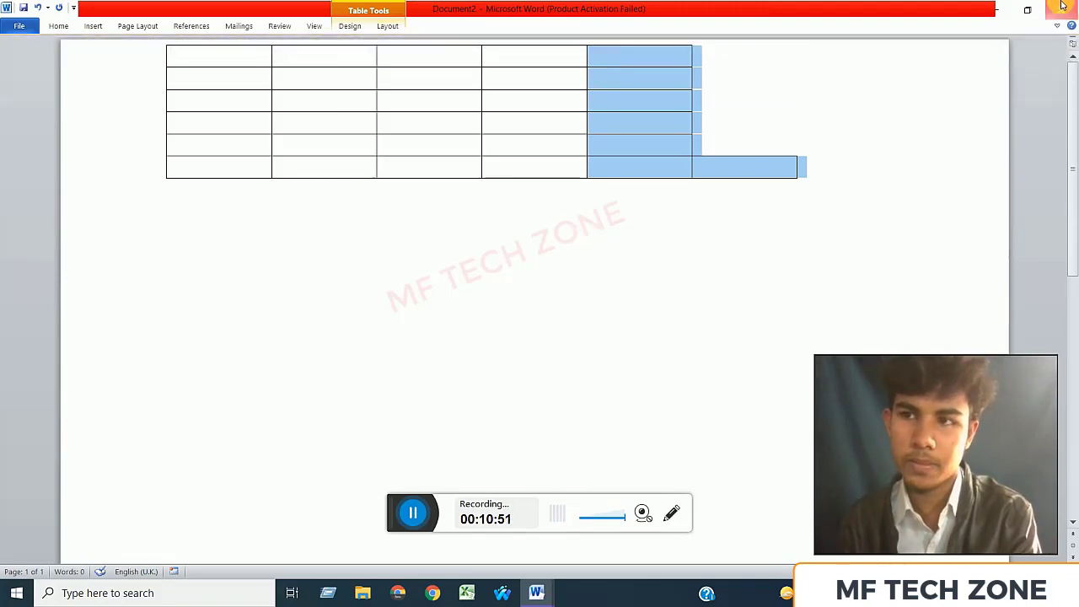